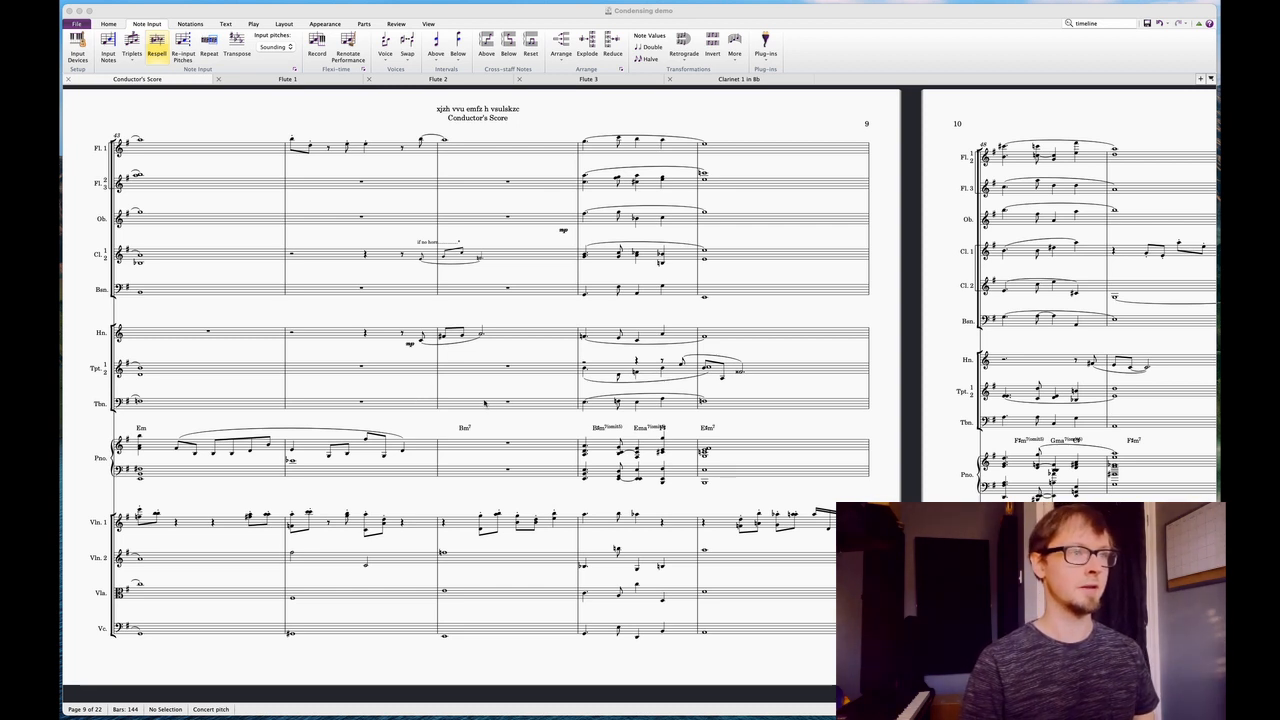
Review the score's instrument list, then view the condensed and individual woodwind staves around bars 40 to 50 in Panorama
{"action": "key", "text": "i"}
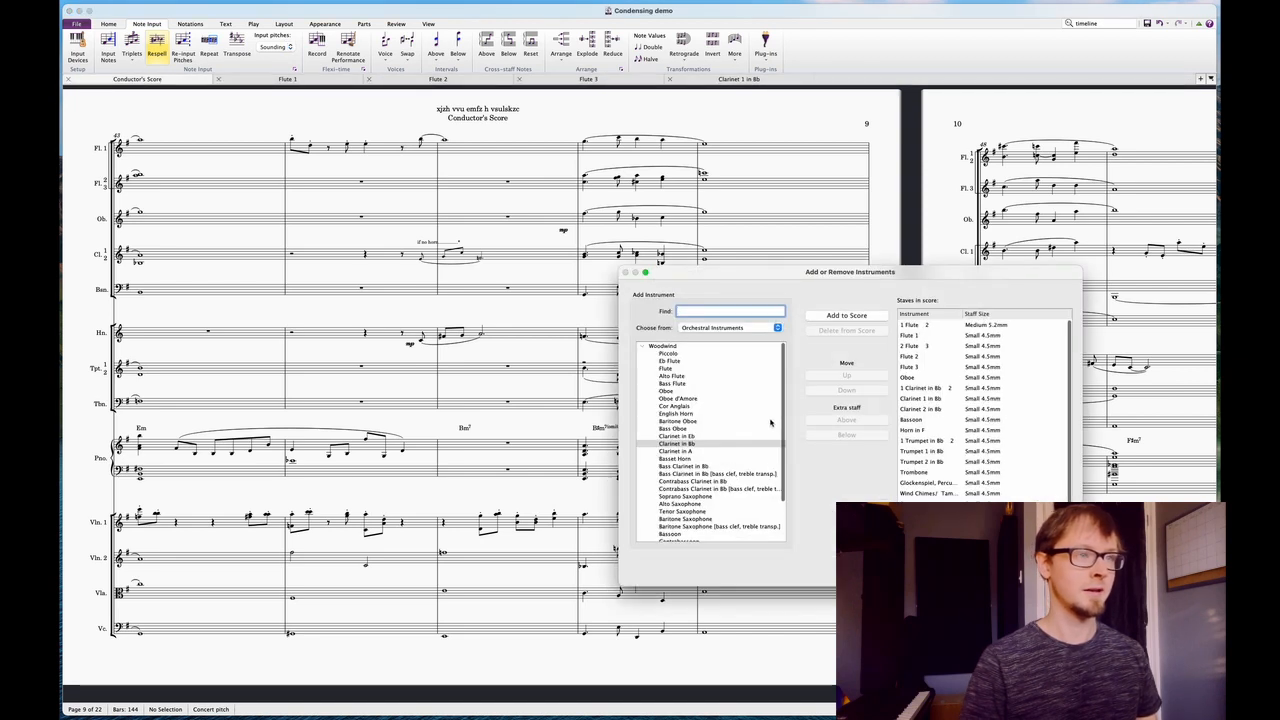
{"action": "left_click", "coordinate": [702, 444]}
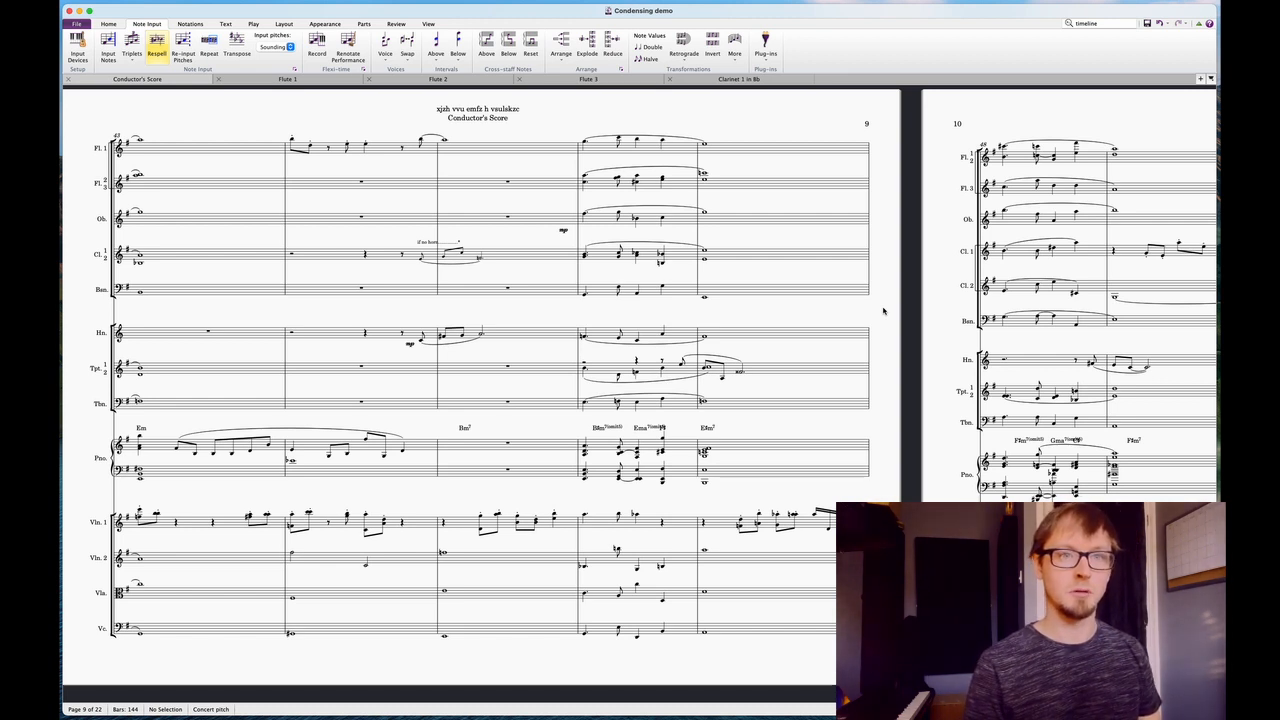
{"action": "key", "text": "shift+p"}
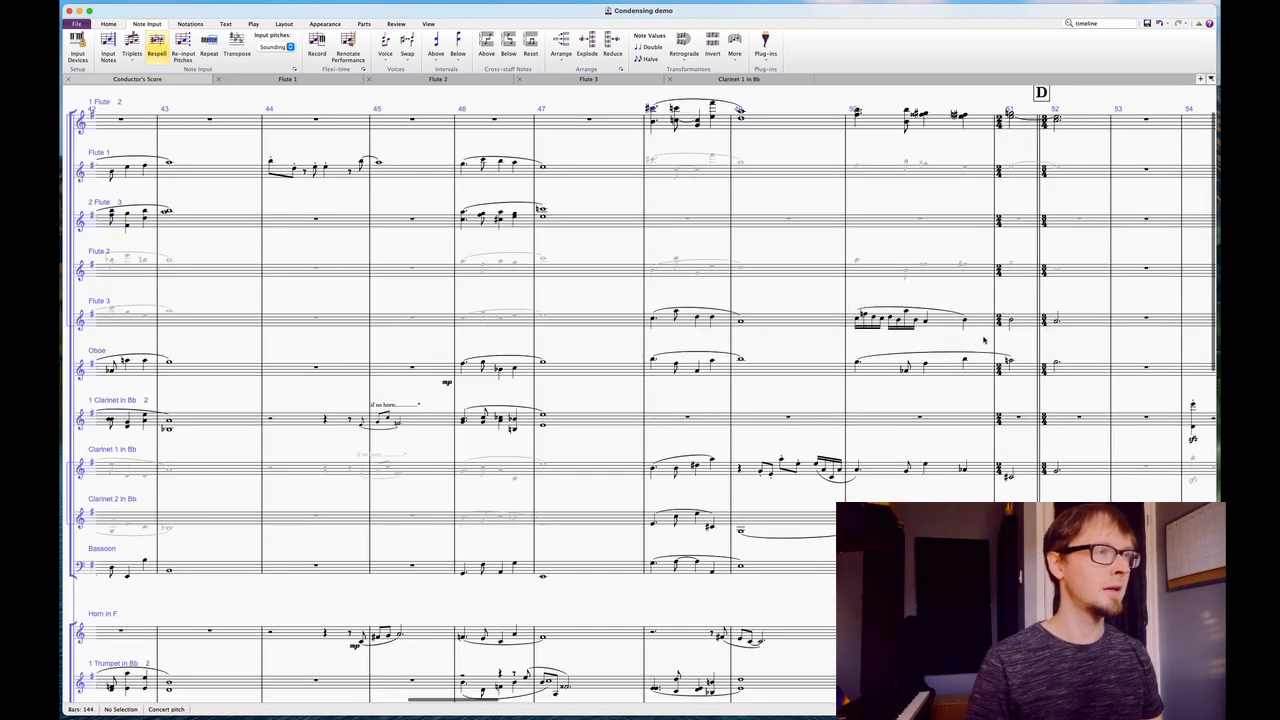
{"action": "scroll", "coordinate": [672, 305], "scroll_direction": "left", "scroll_amount": 5}
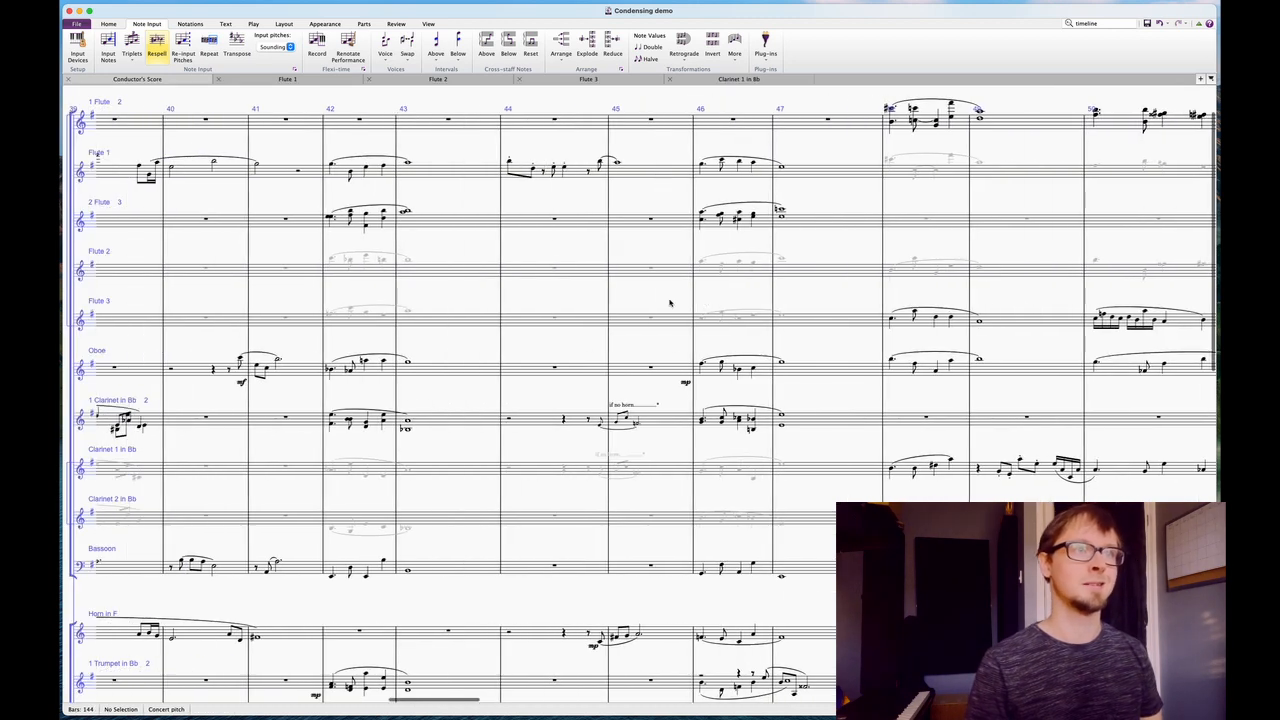
{"action": "scroll", "coordinate": [700, 287], "scroll_direction": "right", "scroll_amount": 1}
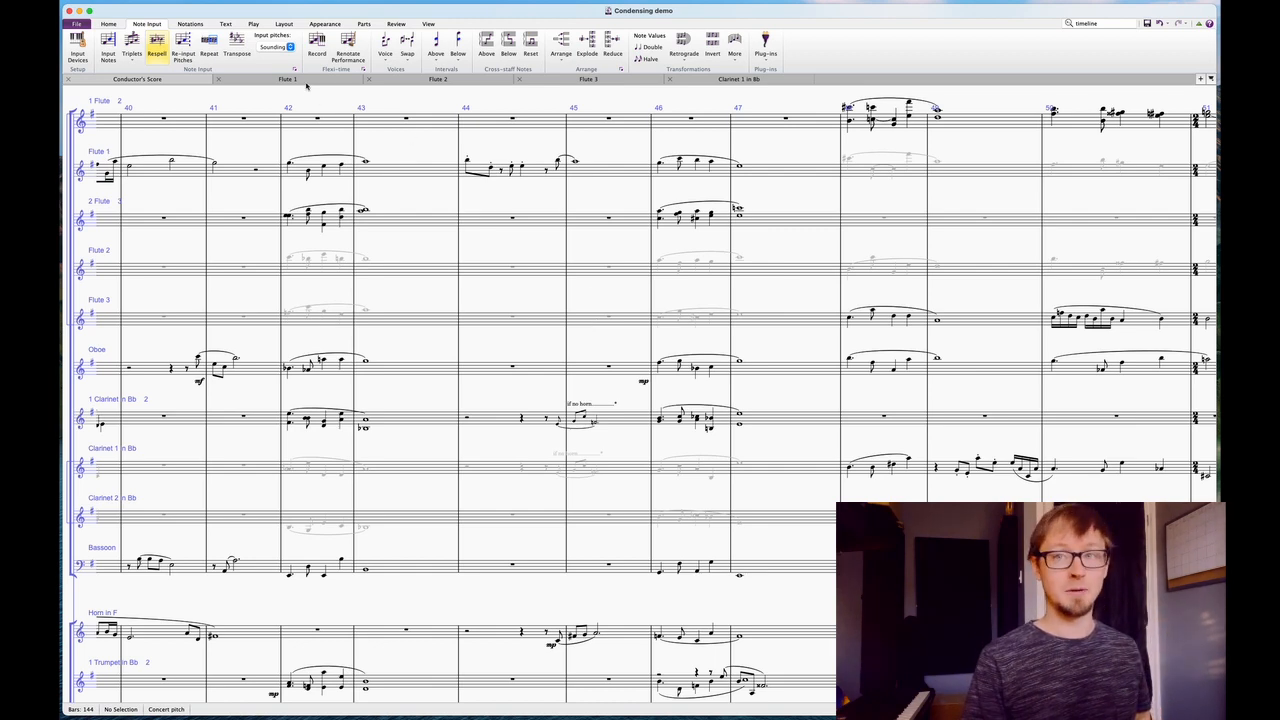
Look through the Flute 1, Flute 2 and Flute 3 parts and return to the Conductor's Score
{"action": "left_click", "coordinate": [306, 78]}
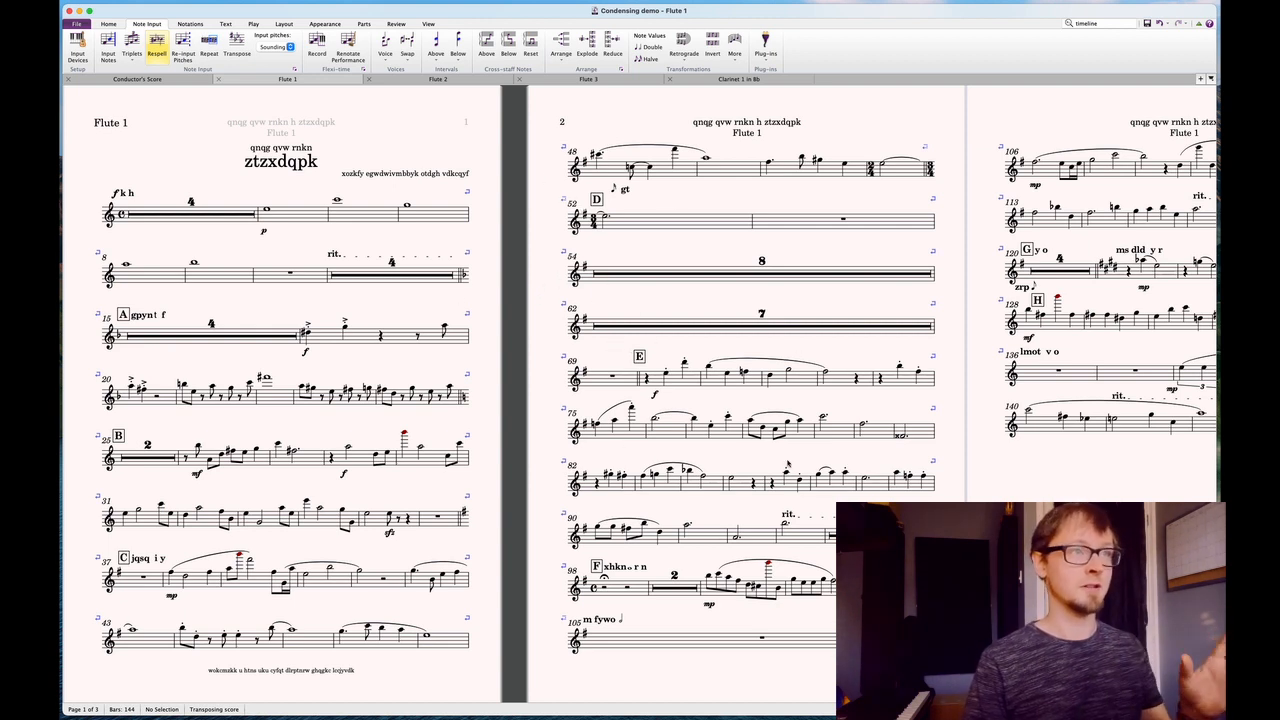
{"action": "left_click", "coordinate": [437, 80]}
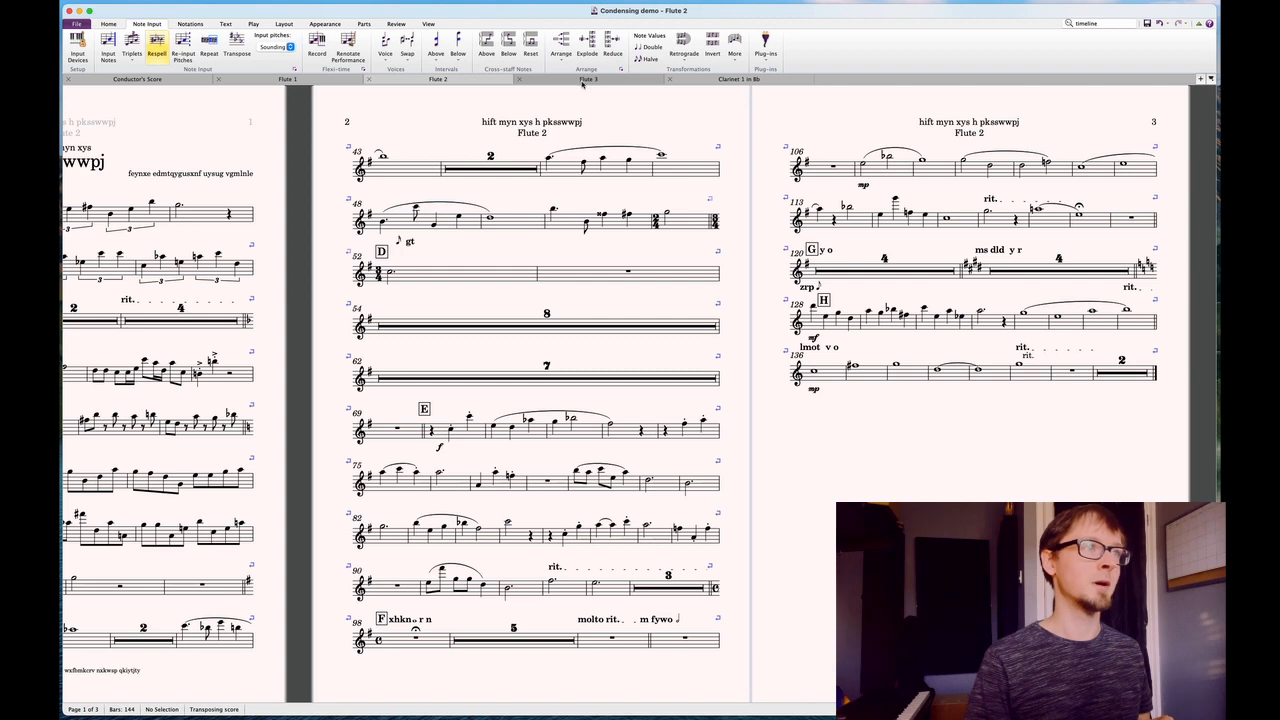
{"action": "left_click", "coordinate": [585, 80]}
{"action": "left_click", "coordinate": [437, 80]}
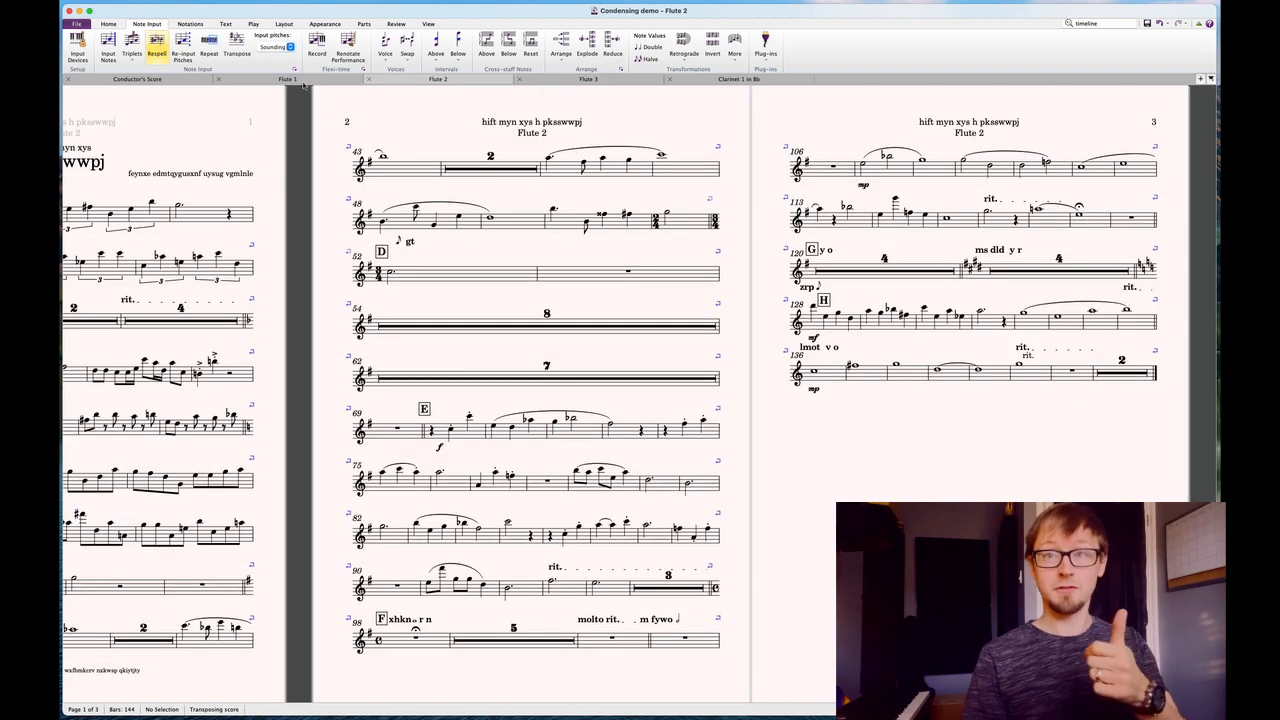
{"action": "left_click", "coordinate": [300, 80]}
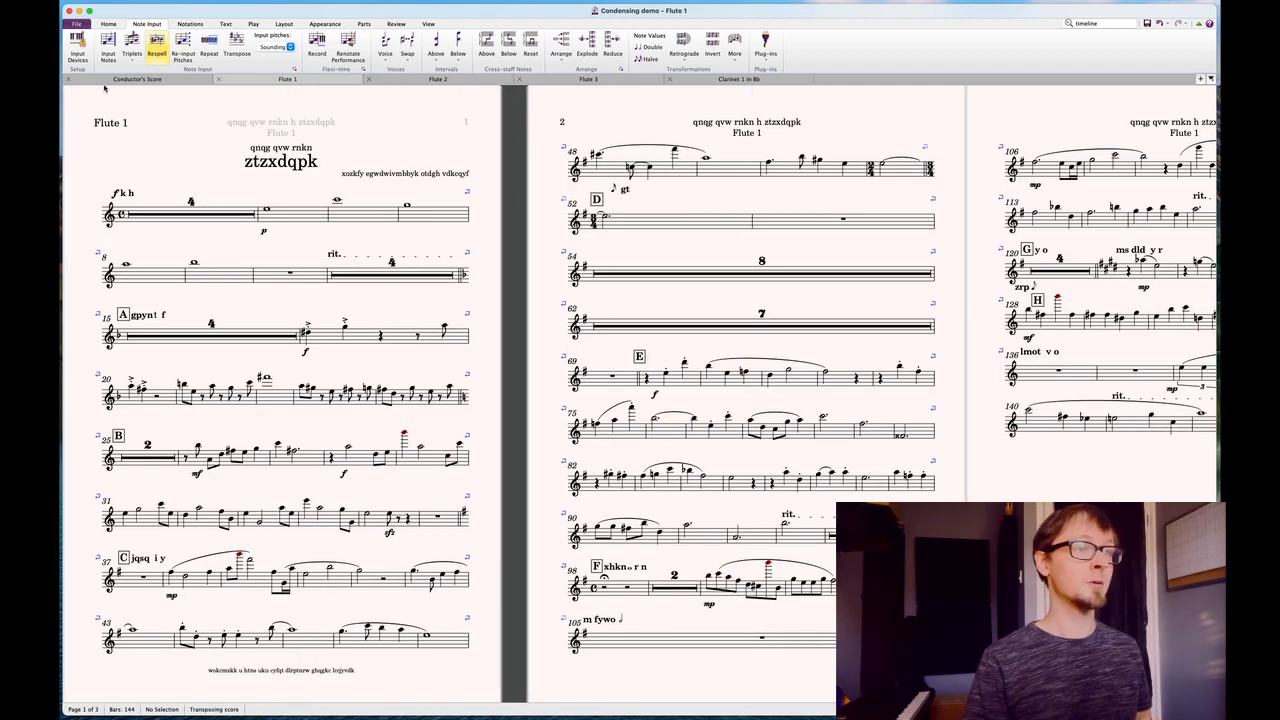
{"action": "left_click", "coordinate": [117, 80]}
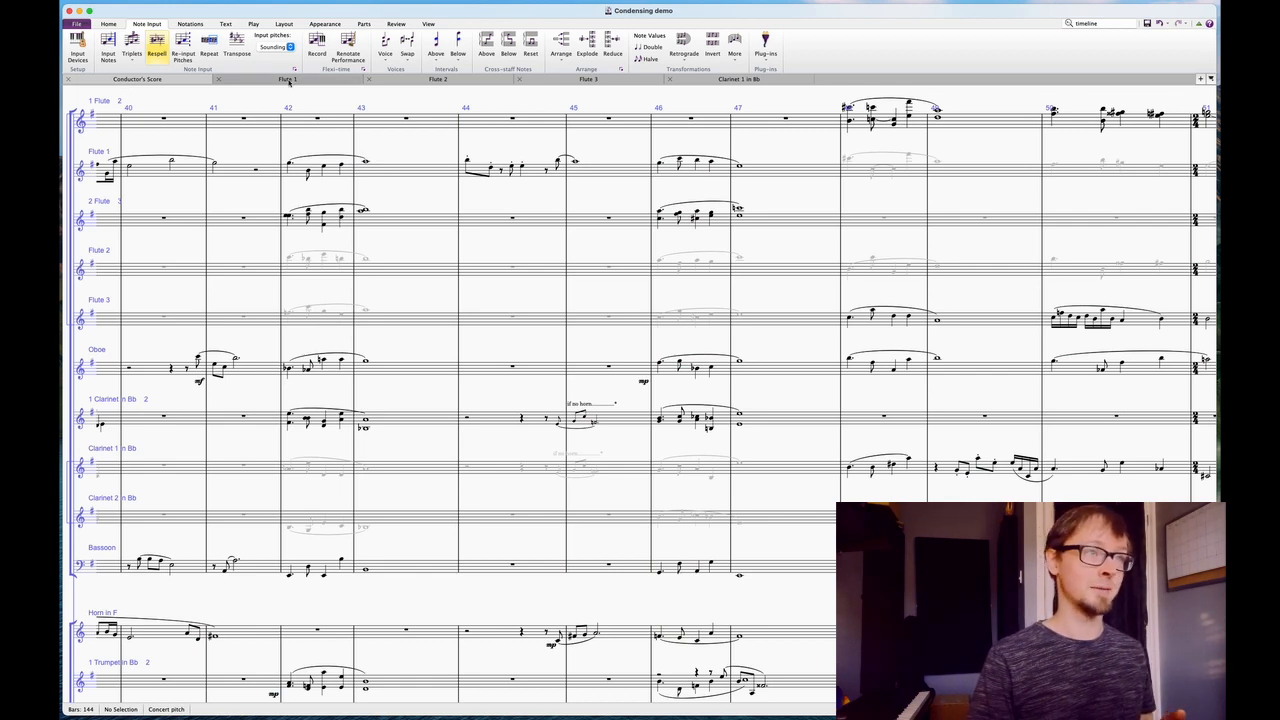
Examine the condensed Flute 2–3 and Clarinet 1–2 staves in bars 43 to 47 in page view
{"action": "key", "text": "super+shift+g"}
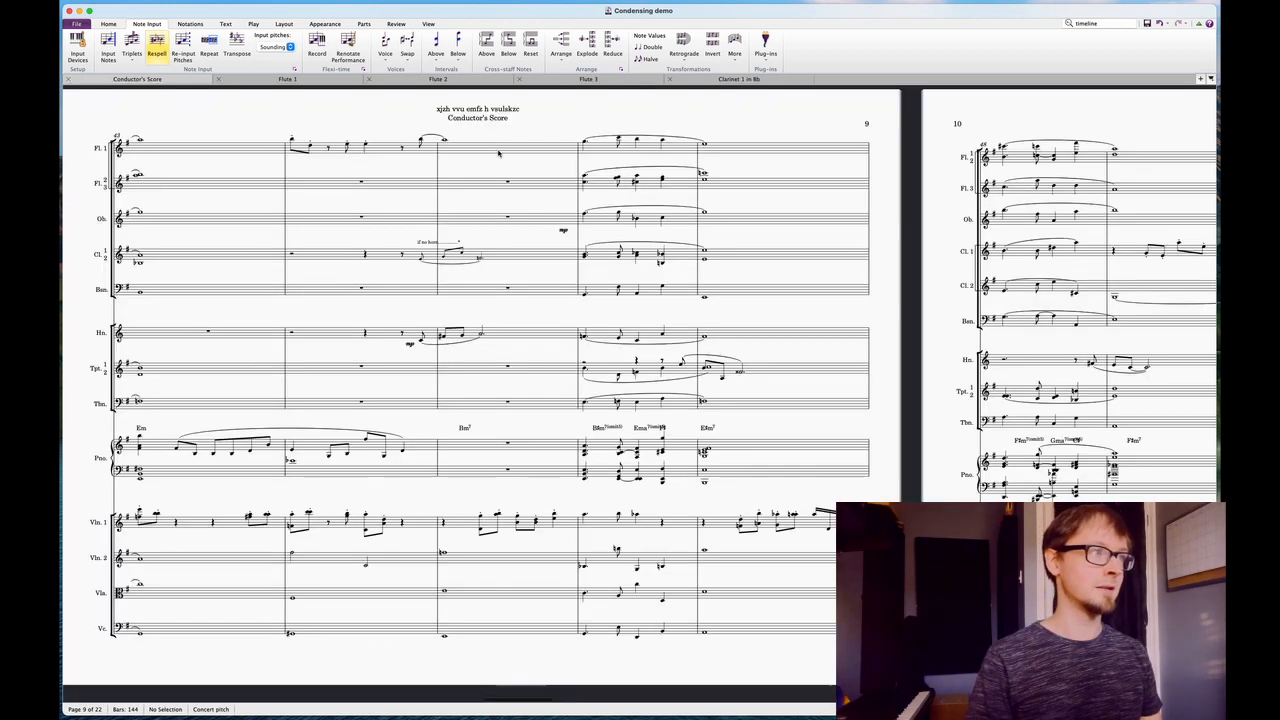
{"action": "left_click", "coordinate": [146, 185]}
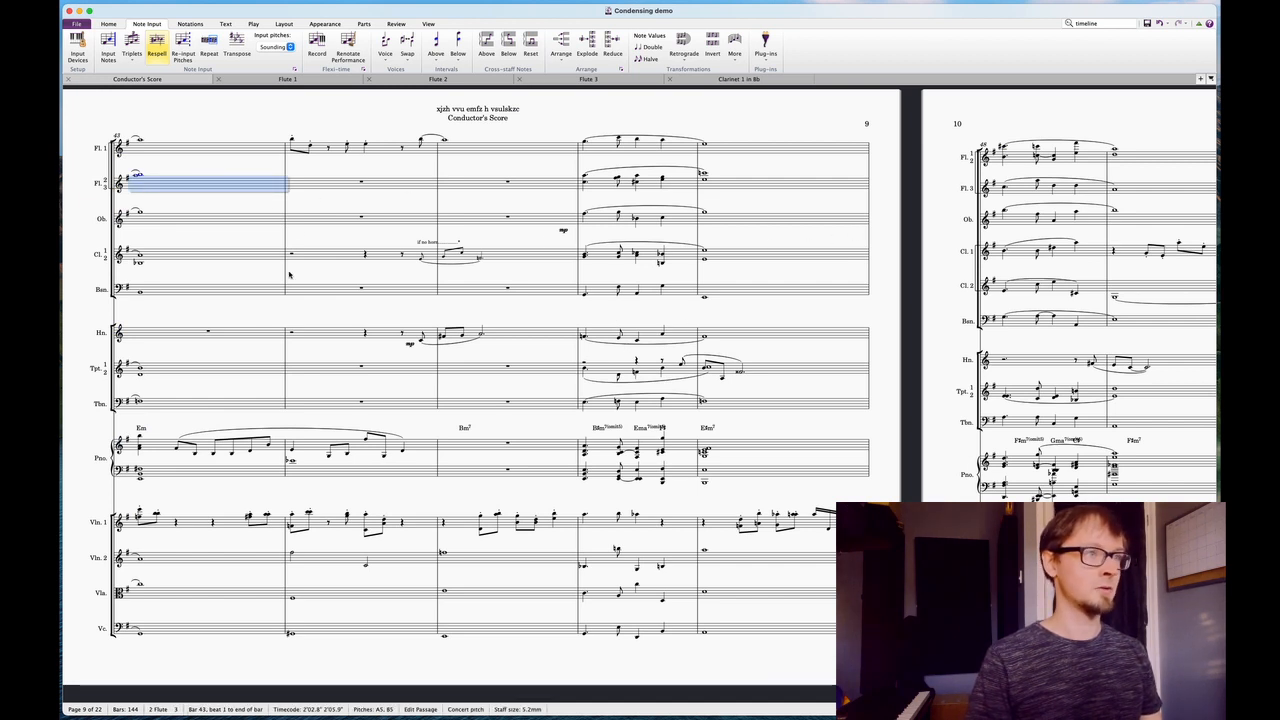
{"action": "left_click", "coordinate": [217, 259]}
{"action": "left_click", "coordinate": [757, 255]}
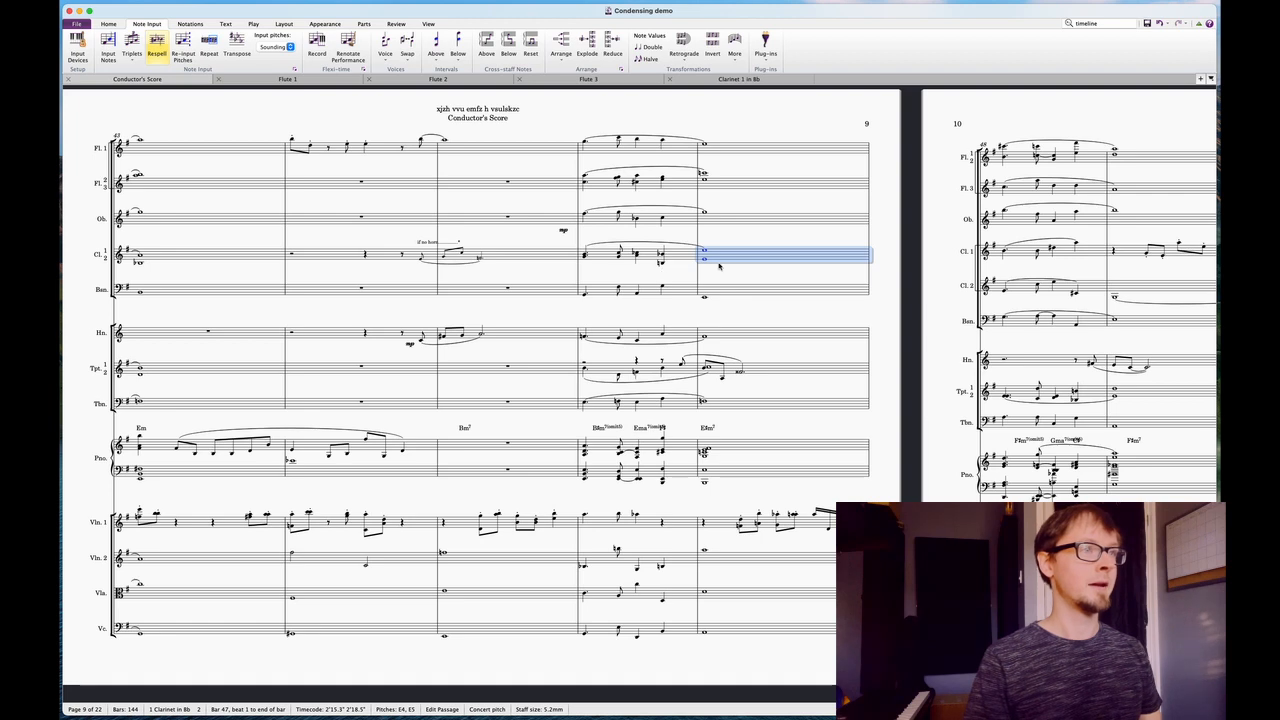
Examine the hidden Flute 2 and Flute 3 notes in bars 42 to 47 in Panorama, then return to page view
{"action": "key", "text": "super+shift+g"}
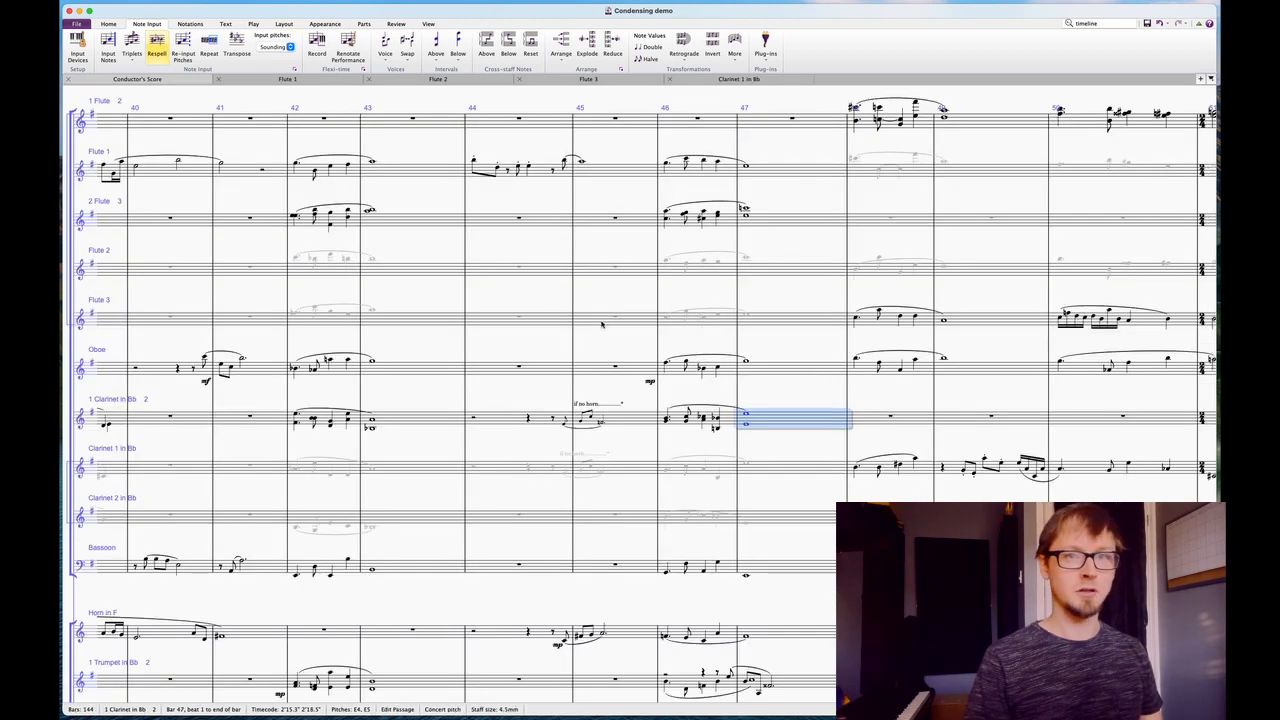
{"action": "left_click", "coordinate": [323, 322]}
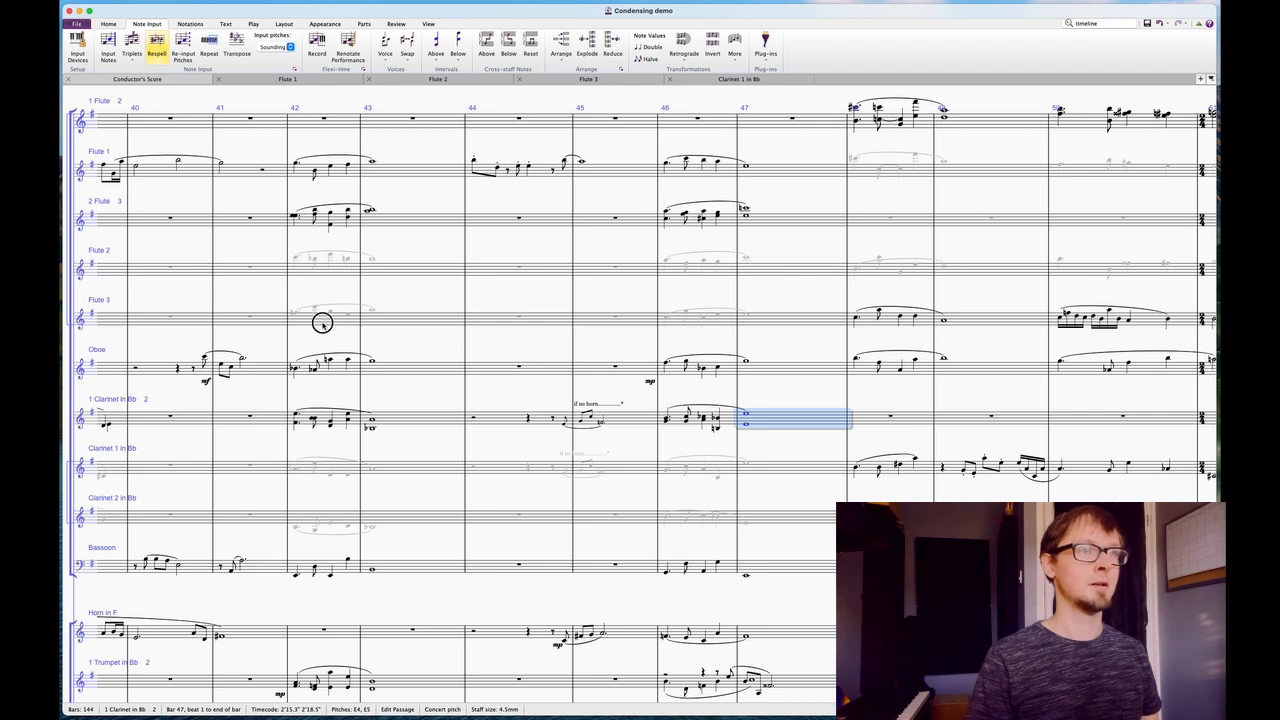
{"action": "left_click", "coordinate": [794, 270], "text": "shift"}
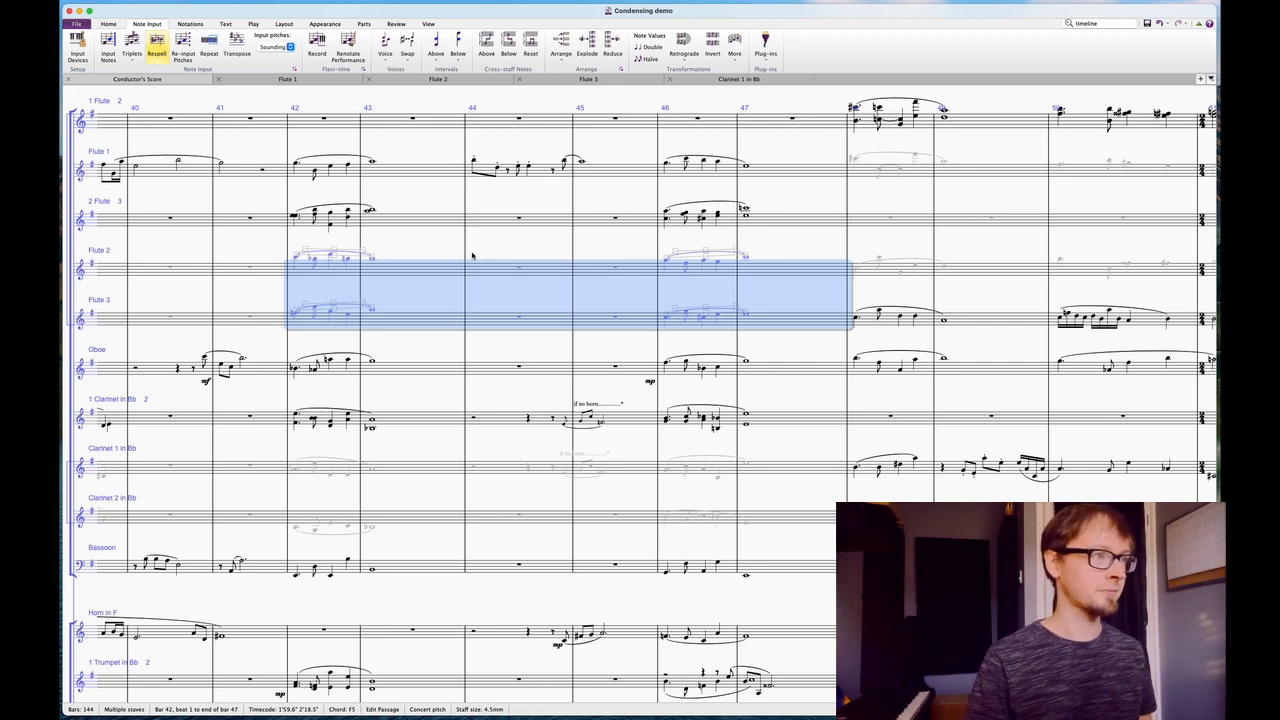
{"action": "key", "text": "Escape"}
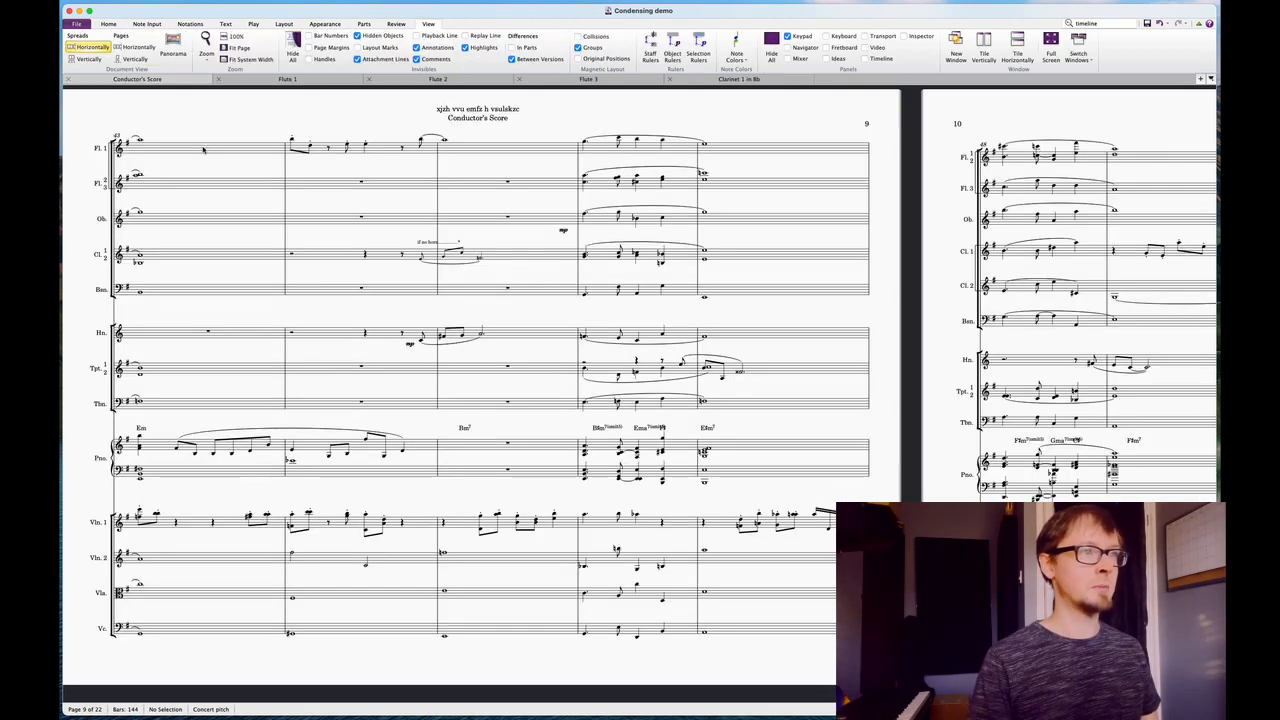
Show the empty woodwind staves, from the condensed Flute 1–2 staff through Bassoon, for bars 43 to 47
{"action": "left_click", "coordinate": [766, 284]}
{"action": "left_click", "coordinate": [757, 290]}
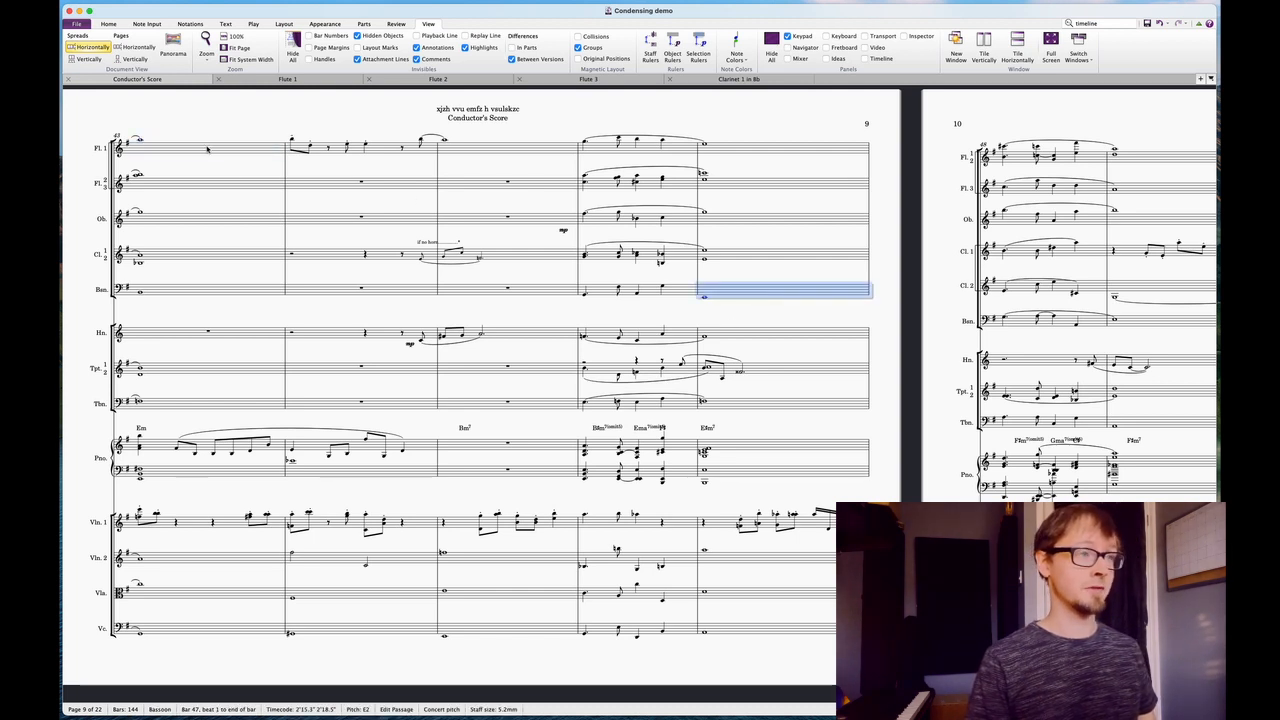
{"action": "left_click", "coordinate": [211, 156], "text": "shift"}
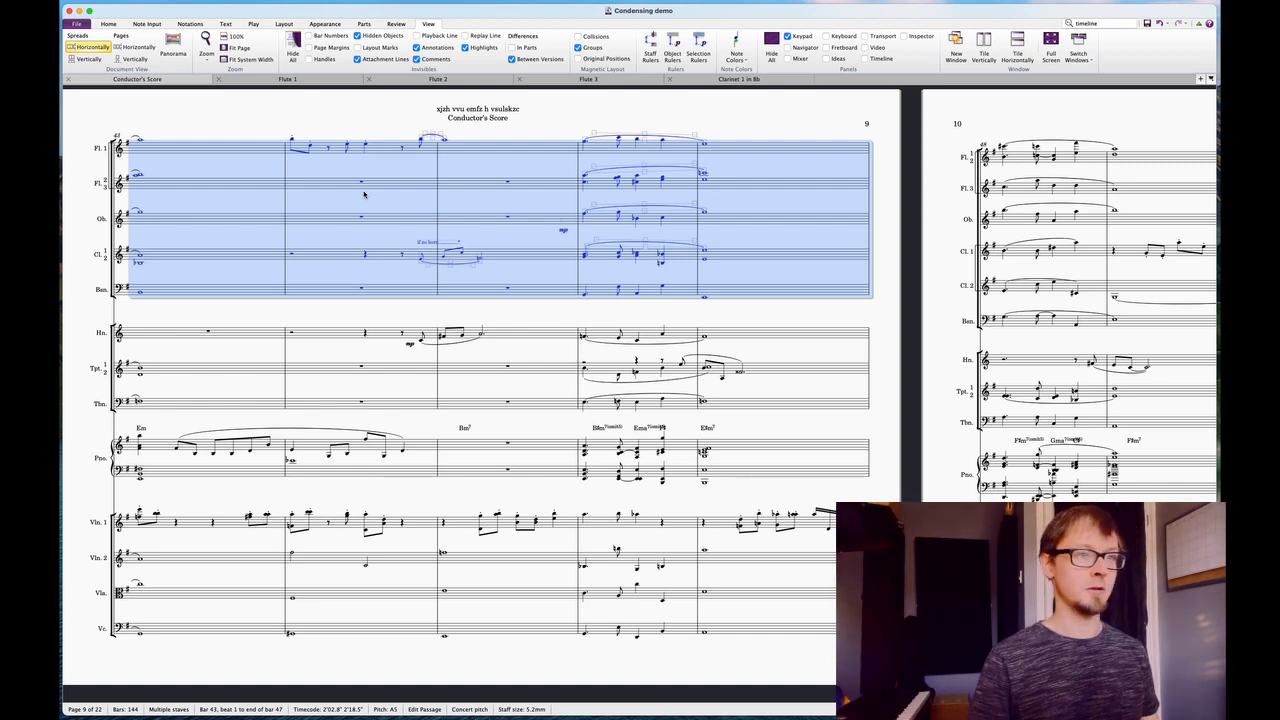
{"action": "key", "text": "alt+shift+super+s"}
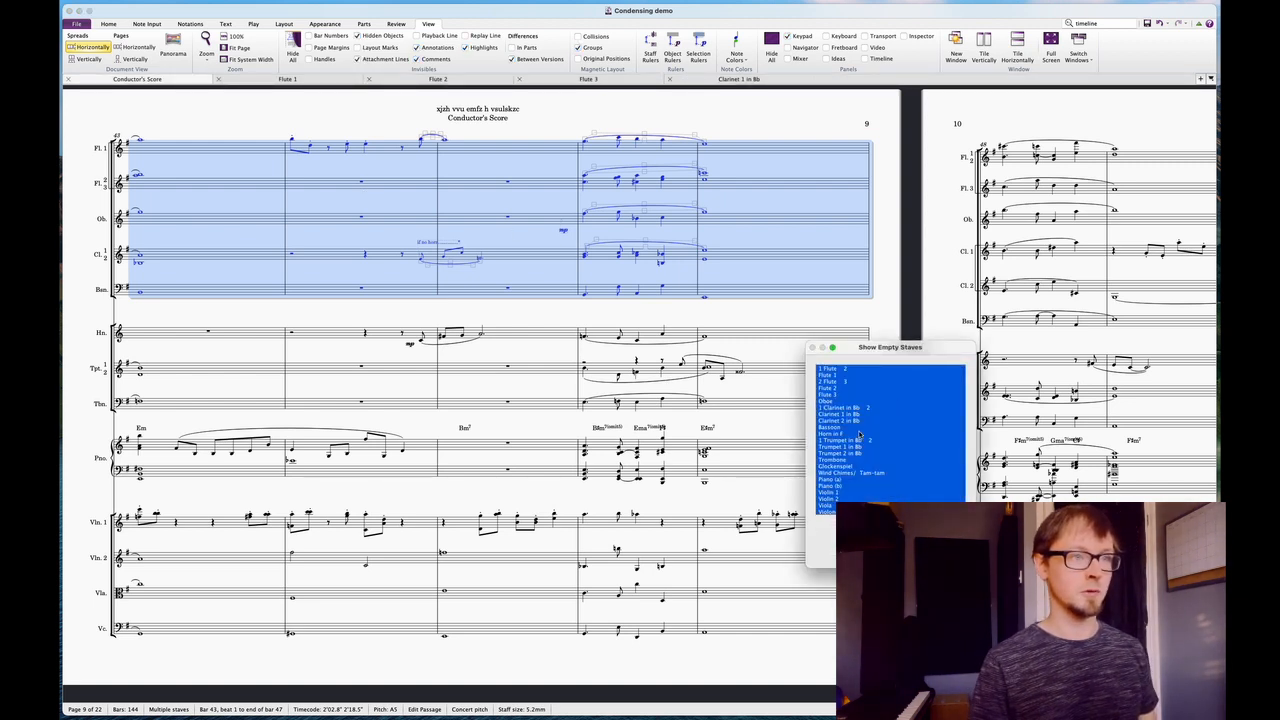
{"action": "left_click", "coordinate": [859, 428]}
{"action": "left_click", "coordinate": [848, 371], "text": "shift"}
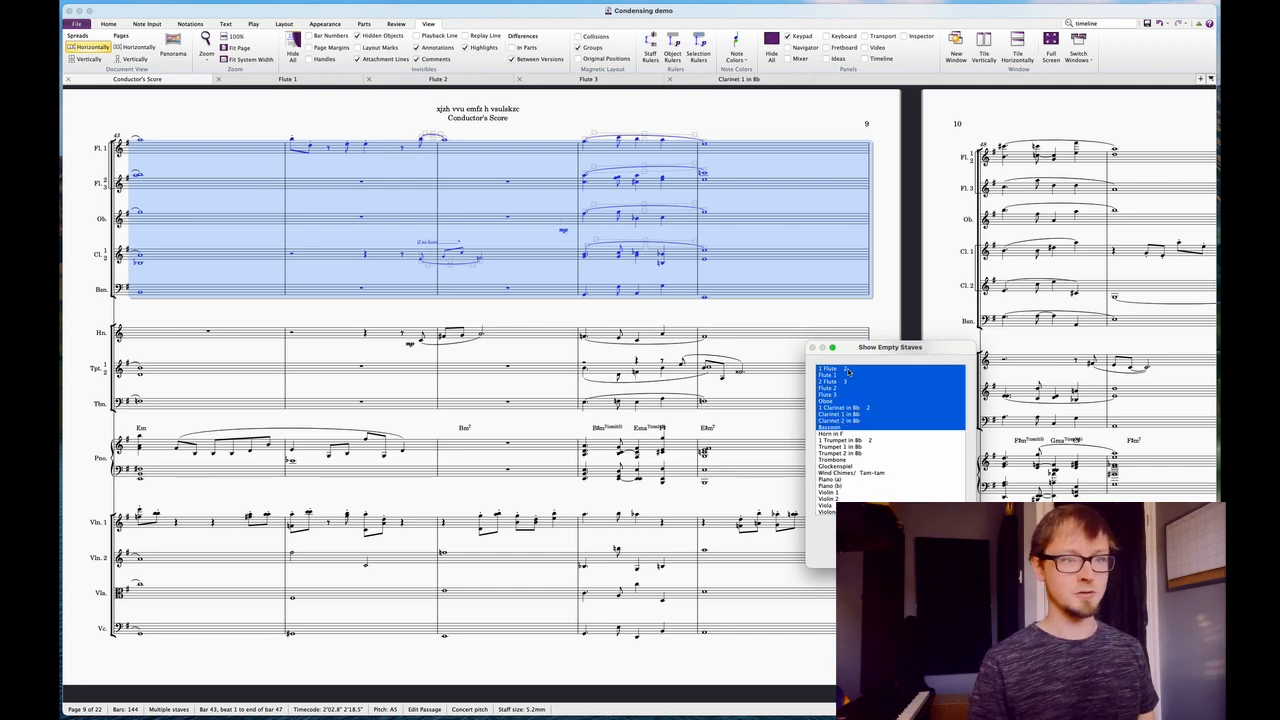
{"action": "key", "text": "Return"}
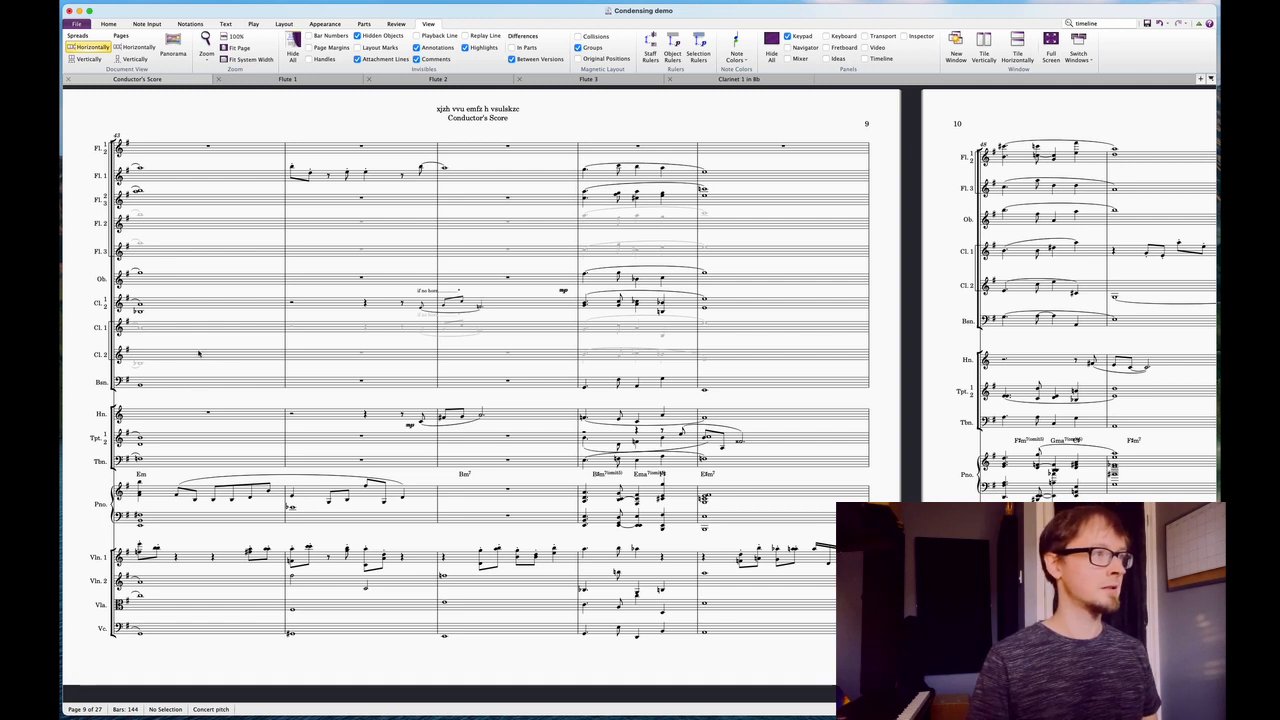
Delete the music in bars 43 to 47 from the condensed Clarinet 1–2 and Flute 2–3 staves
{"action": "left_click", "coordinate": [186, 306]}
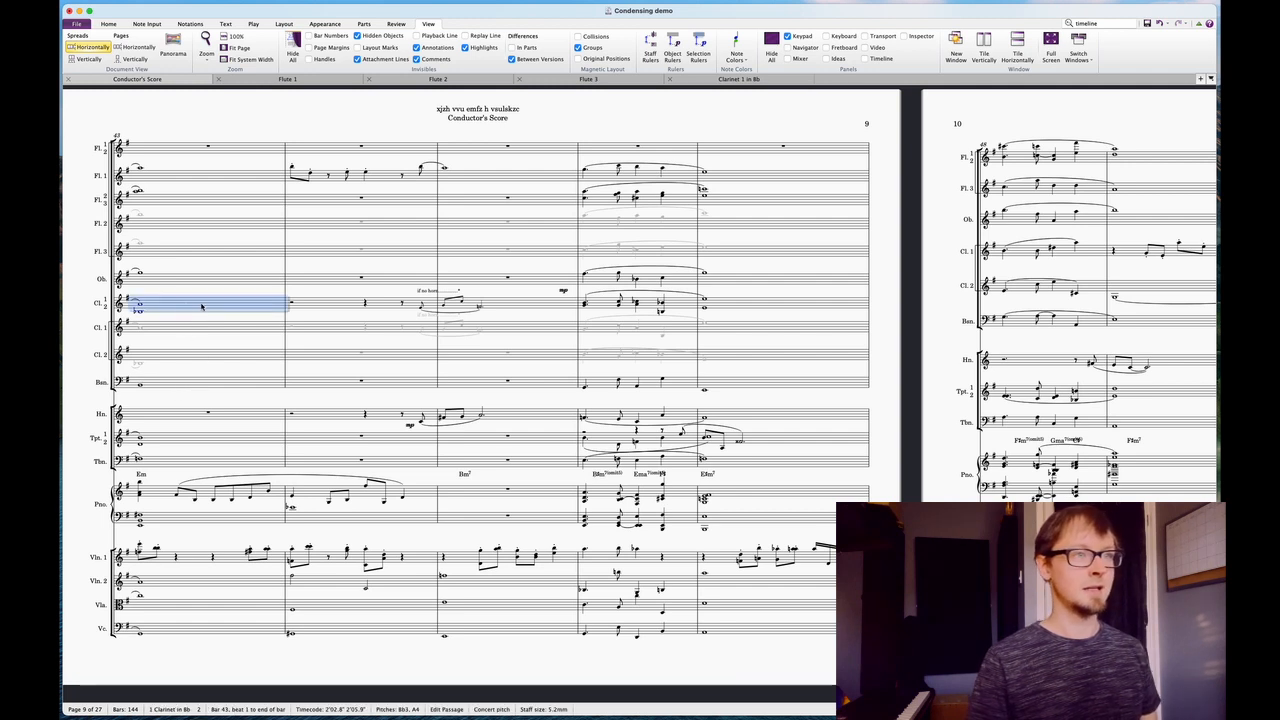
{"action": "left_click", "coordinate": [742, 306], "text": "shift"}
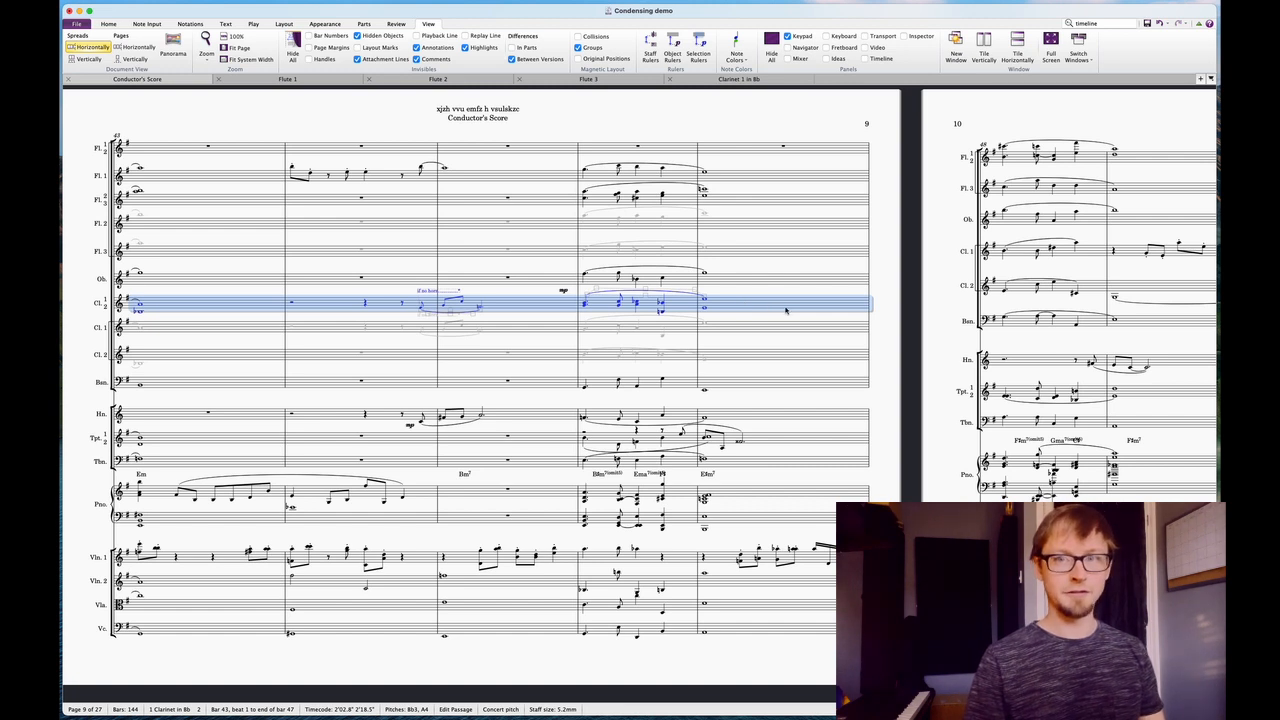
{"action": "key", "text": "Delete"}
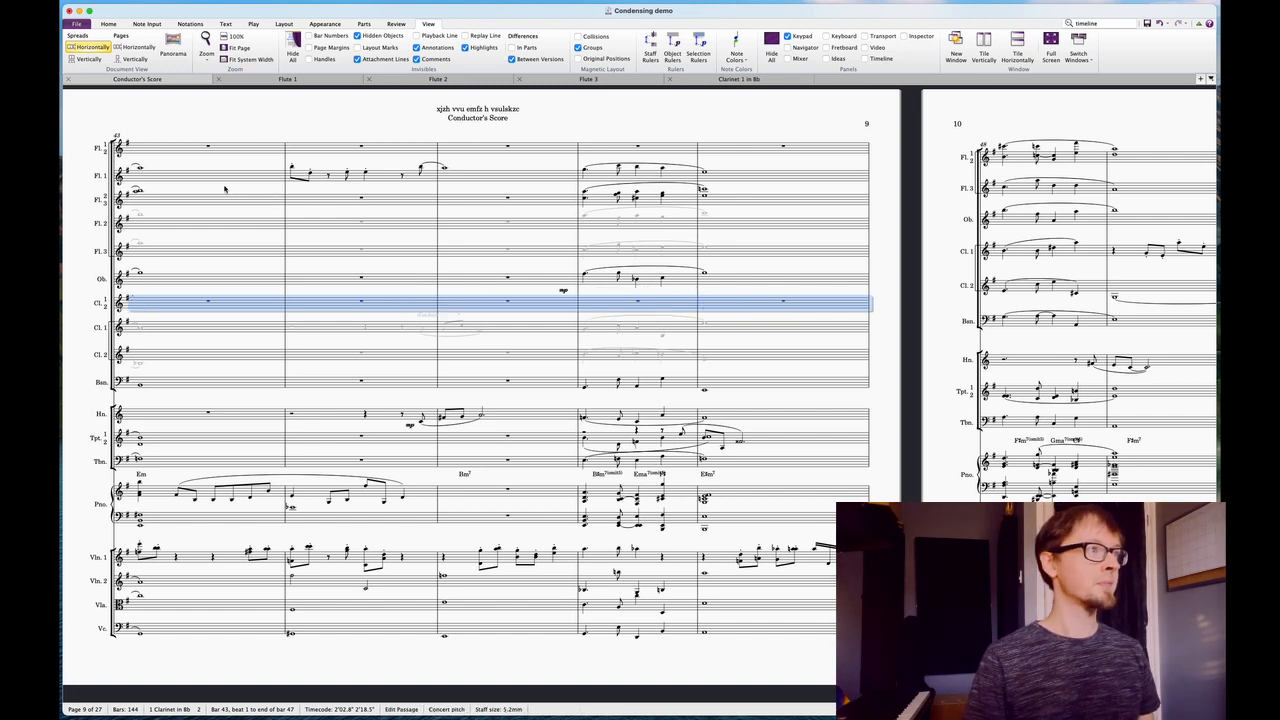
{"action": "left_click", "coordinate": [194, 199]}
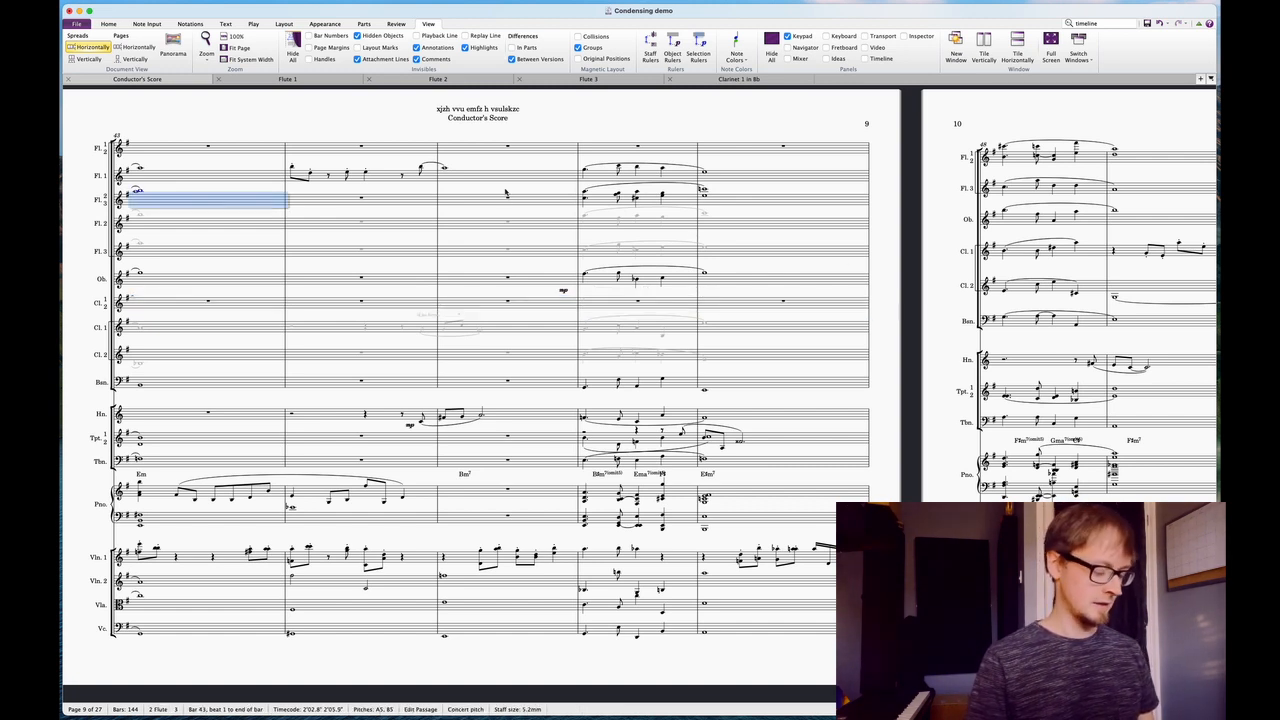
{"action": "left_click", "coordinate": [735, 204], "text": "shift"}
{"action": "key", "text": "Delete"}
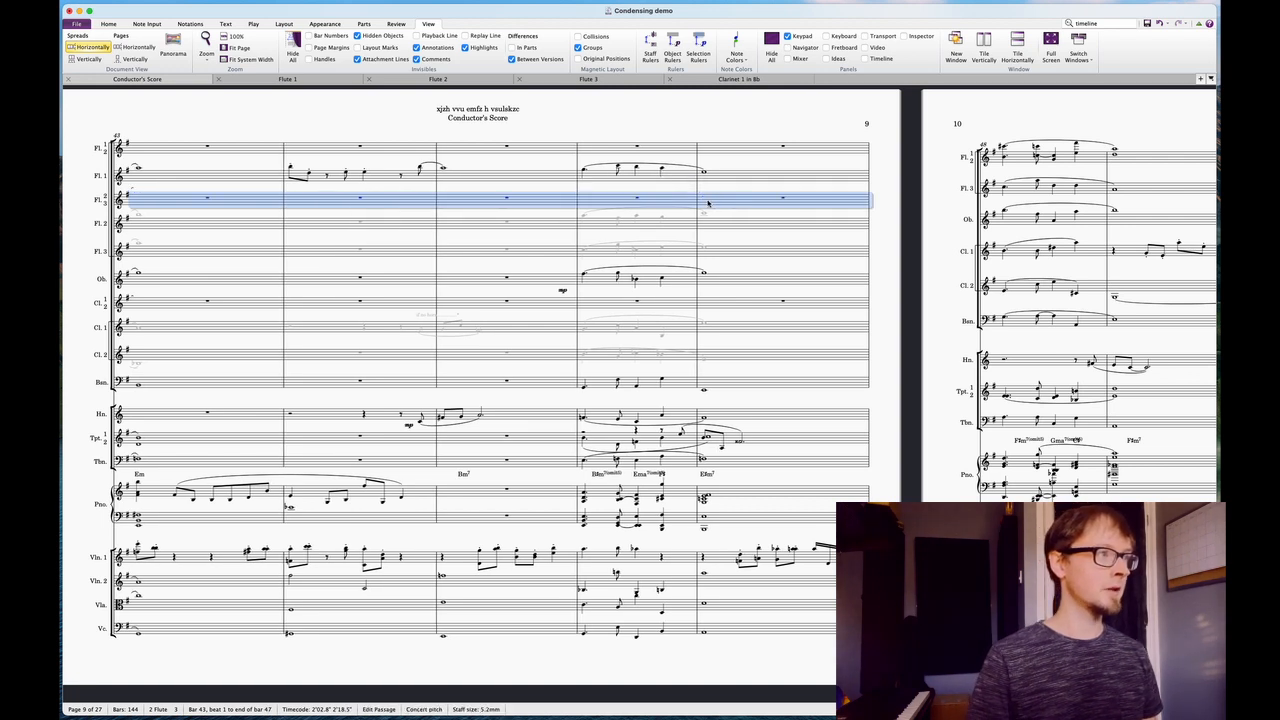
Set the visibility of the hidden music in bars 43 to 47 to Show for Clarinet 1, Clarinet 2, Flute 2 and Flute 3
{"action": "left_click", "coordinate": [159, 337]}
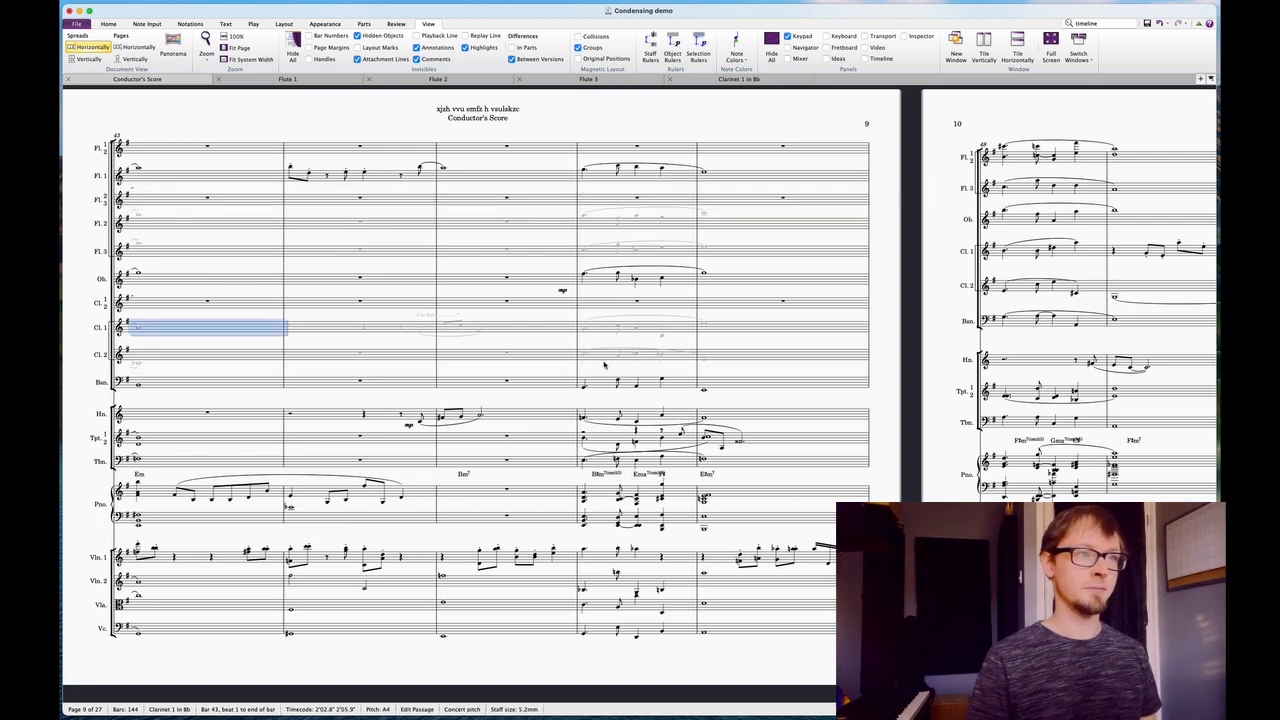
{"action": "left_click", "coordinate": [743, 360], "text": "shift"}
{"action": "key", "text": "super+alt+i"}
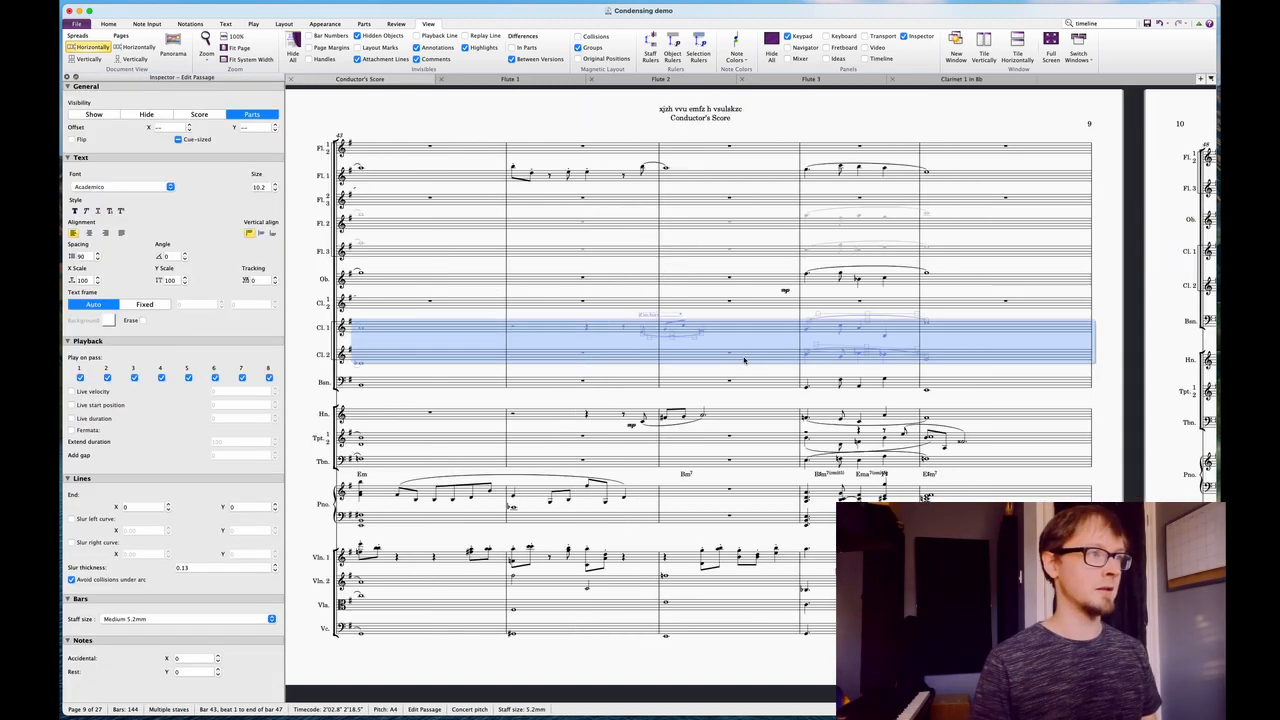
{"action": "left_click", "coordinate": [95, 115]}
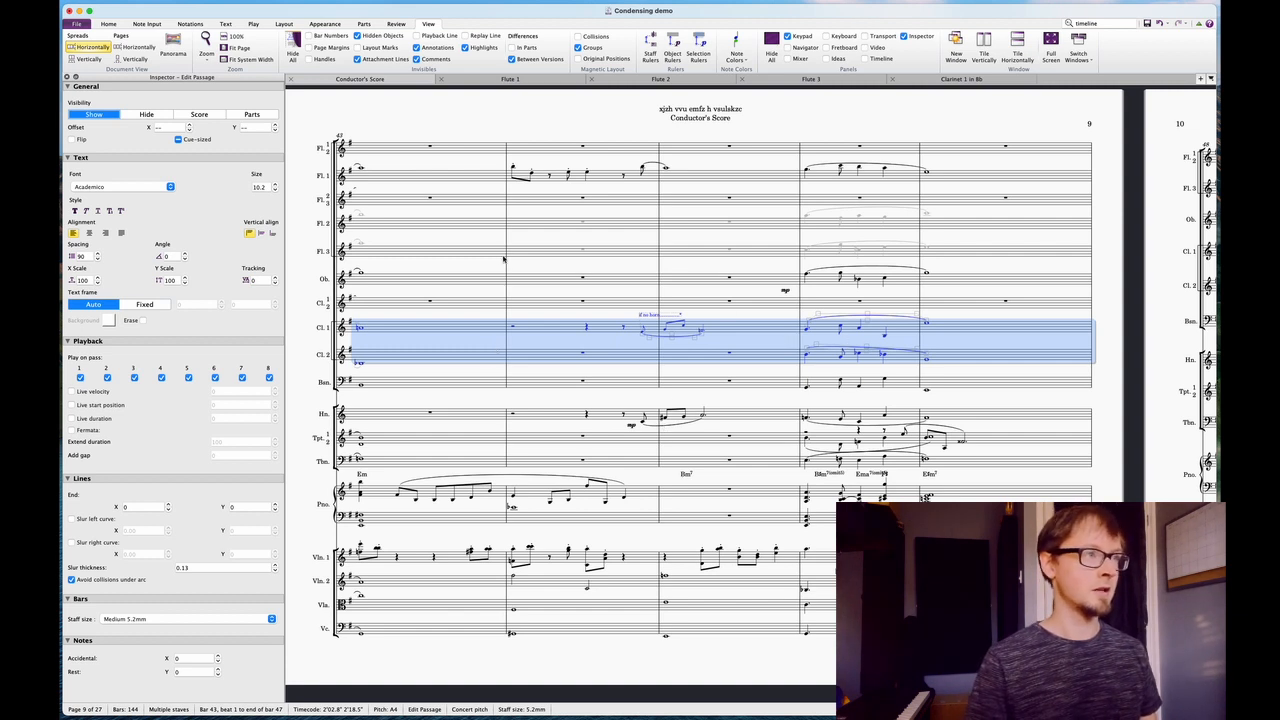
{"action": "left_click", "coordinate": [408, 256]}
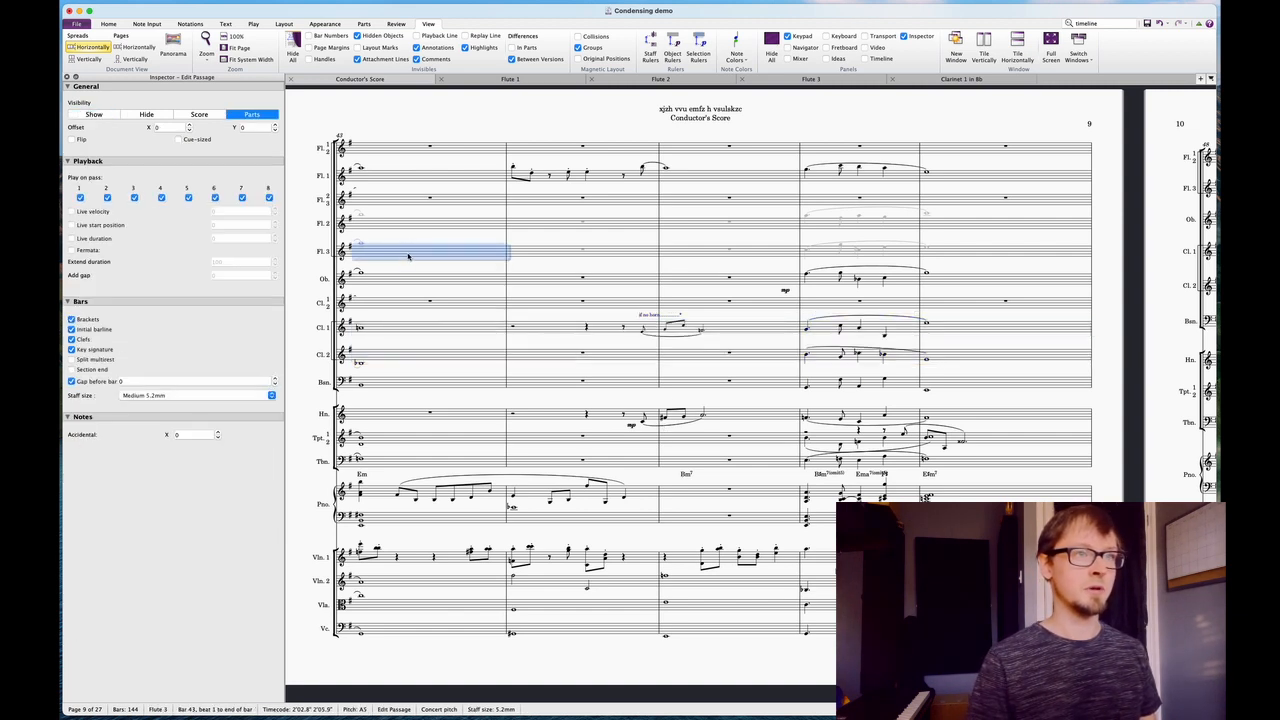
{"action": "left_click", "coordinate": [981, 226], "text": "shift"}
{"action": "left_click", "coordinate": [75, 116]}
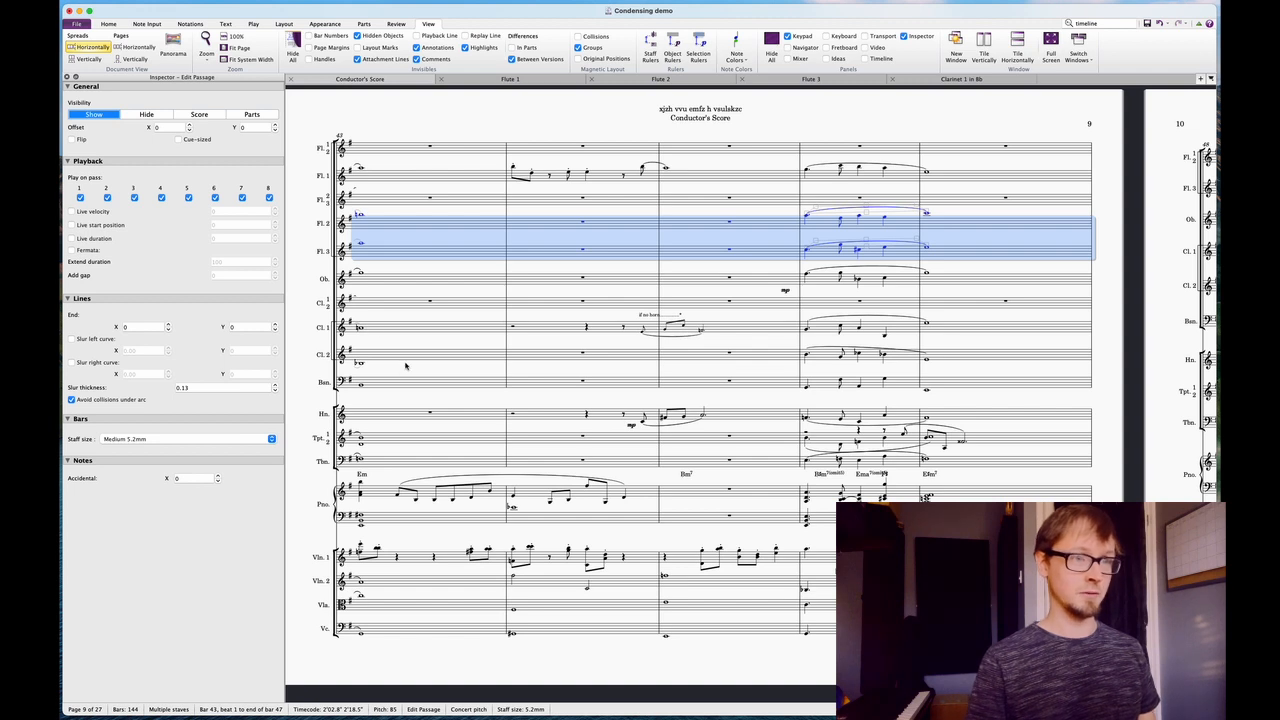
Select bars 43 to 47 of the Flute 2 and Flute 3 staves
{"action": "left_click", "coordinate": [434, 330]}
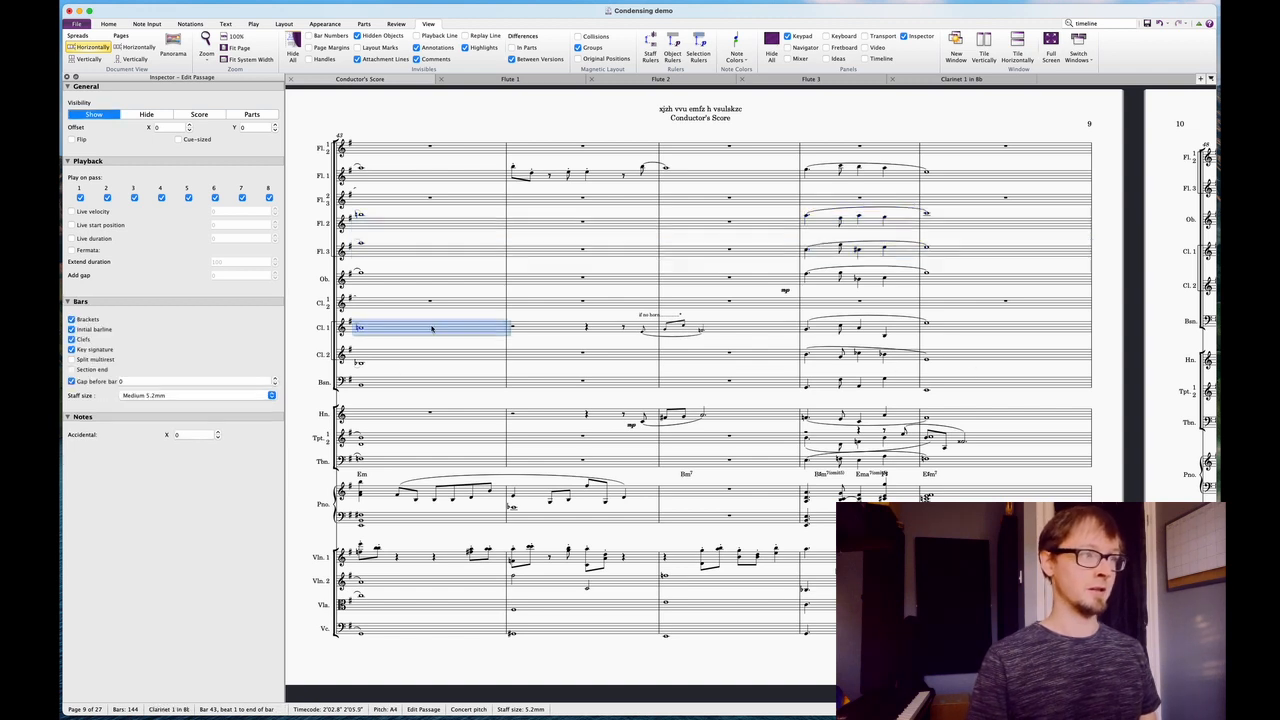
{"action": "left_click", "coordinate": [396, 253]}
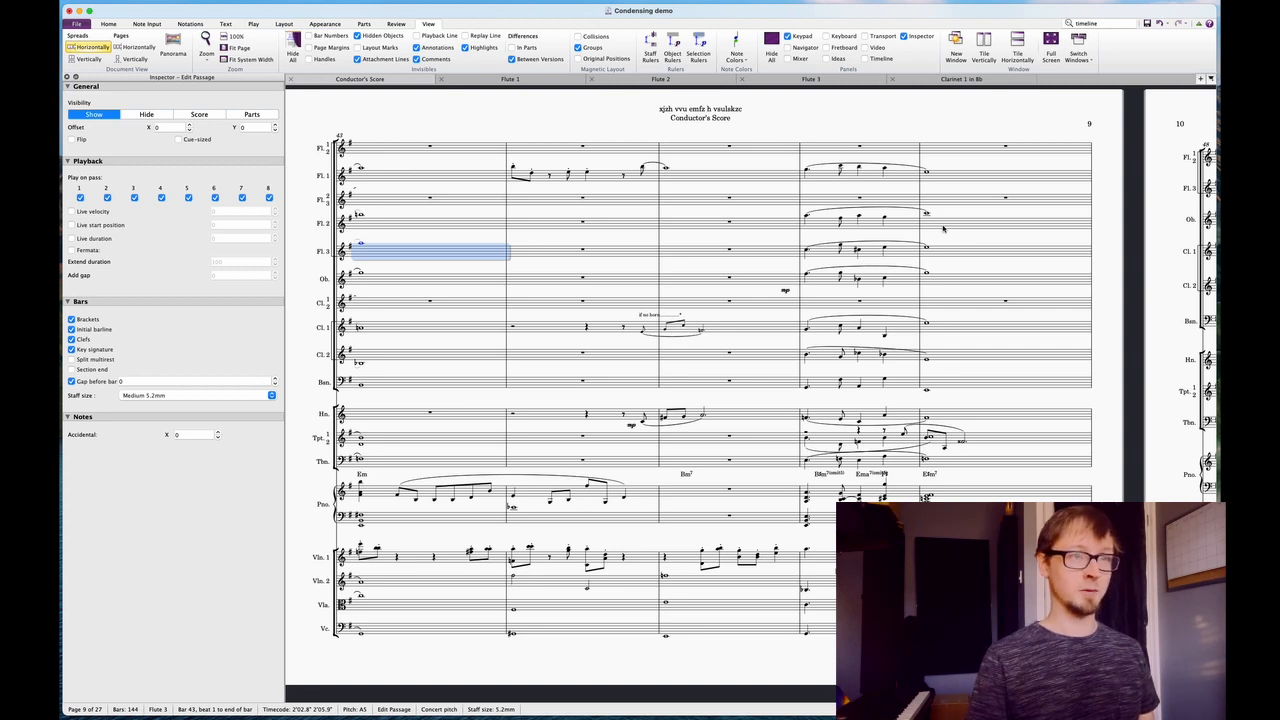
{"action": "left_click", "coordinate": [943, 229], "text": "shift"}
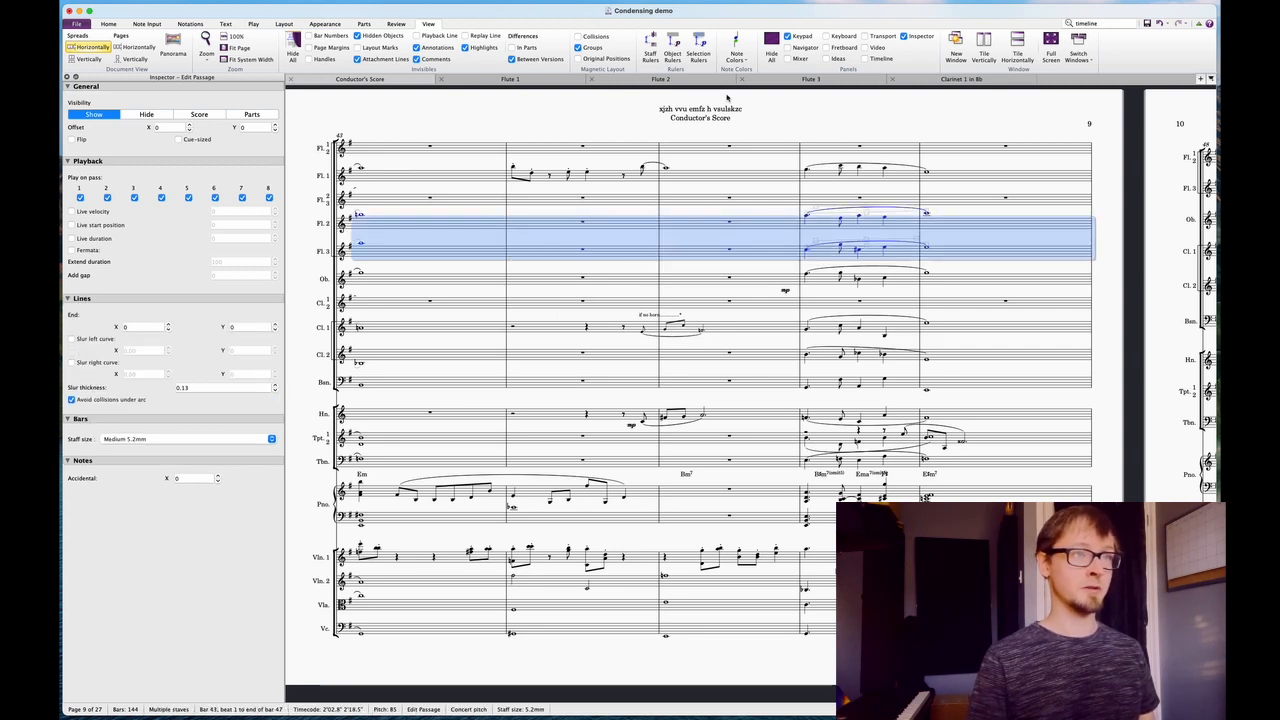
Look through the separate Flute 1, Flute 2 and Flute 3 parts, then return to the conductor's score
{"action": "left_click", "coordinate": [664, 81]}
{"action": "left_click", "coordinate": [798, 78]}
{"action": "left_click", "coordinate": [513, 80]}
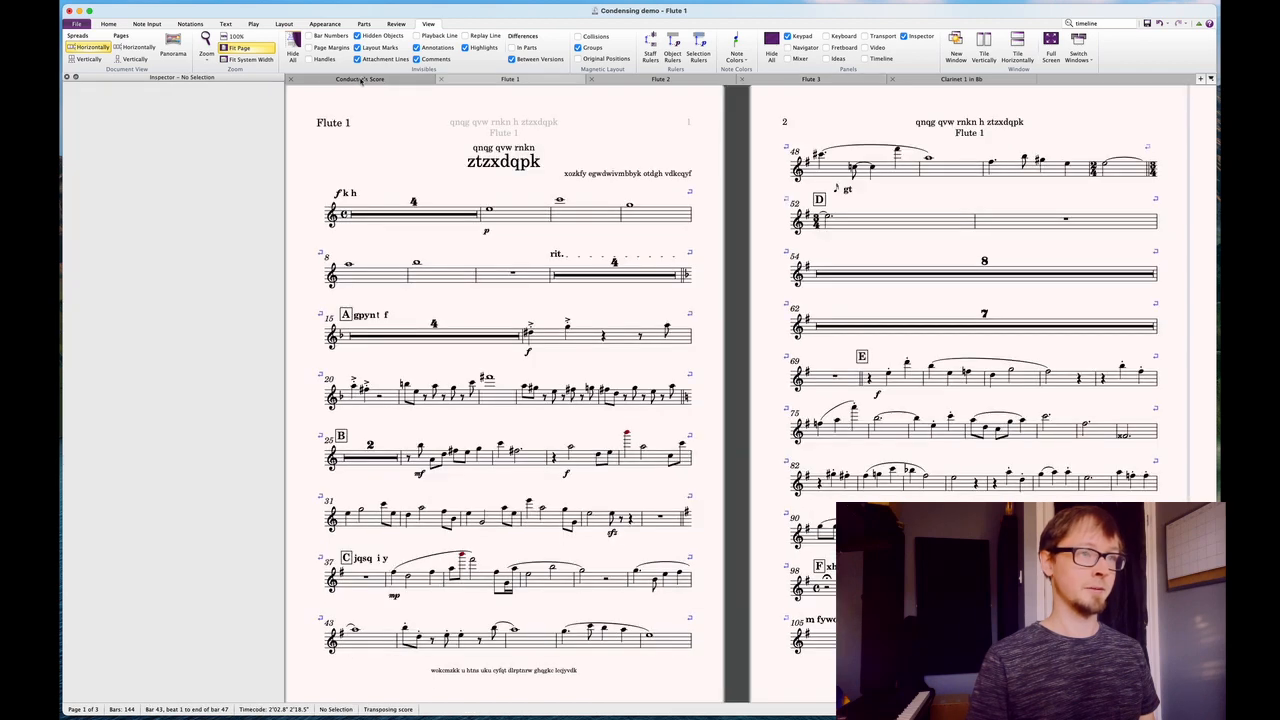
{"action": "left_click", "coordinate": [360, 79]}
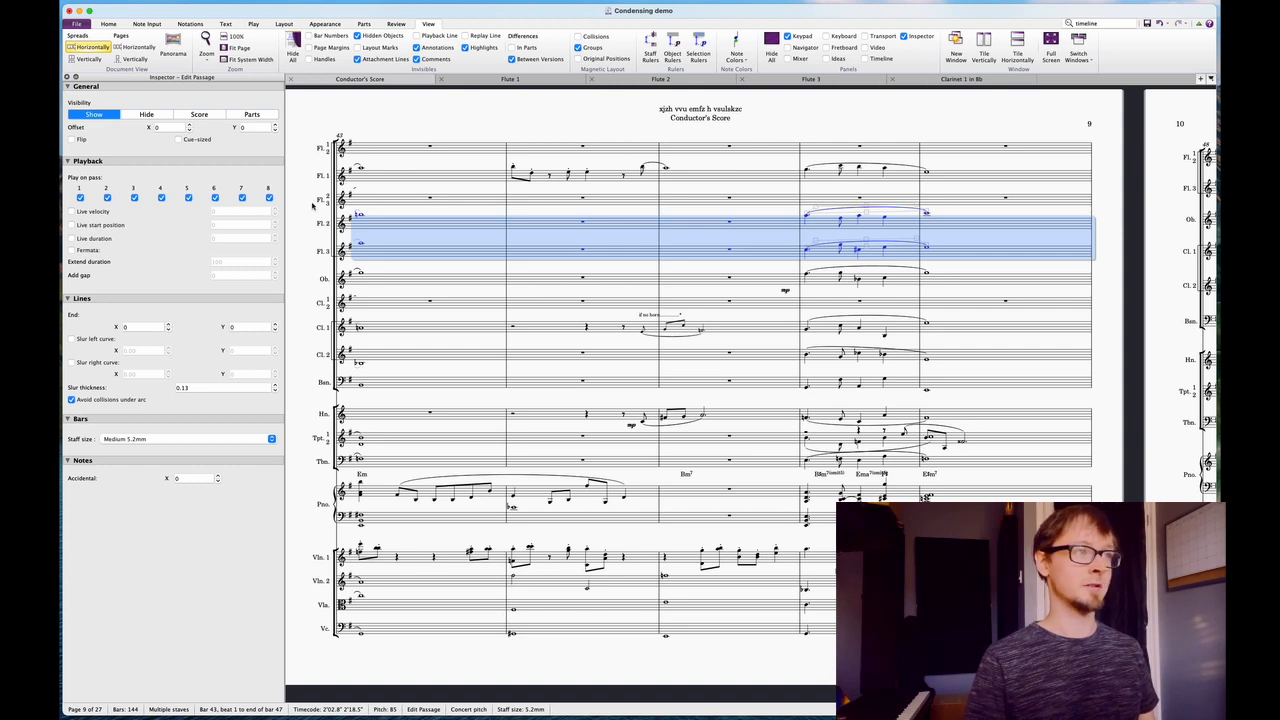
Examine how the condensed and individual flute staves are listed under Add or Remove Instruments, then leave the dialog
{"action": "key", "text": "i"}
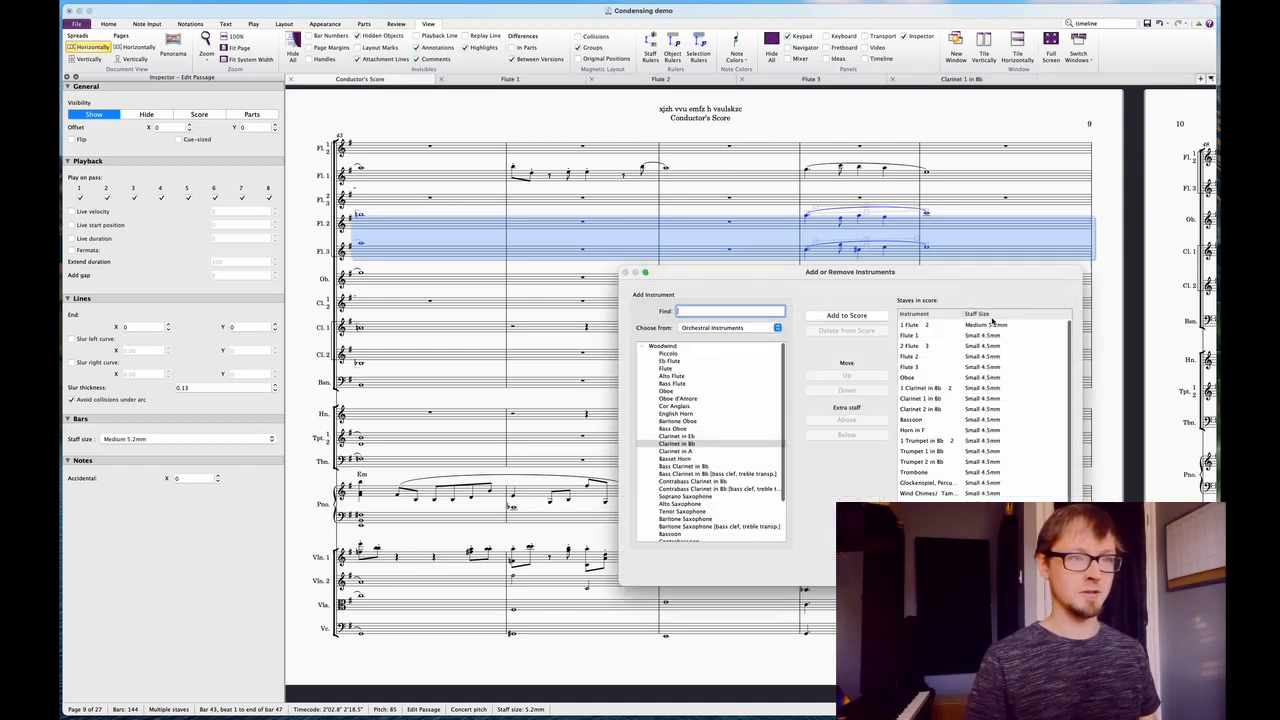
{"action": "left_click", "coordinate": [940, 326]}
{"action": "left_click", "coordinate": [936, 336]}
{"action": "left_click", "coordinate": [937, 345]}
{"action": "left_click", "coordinate": [938, 356]}
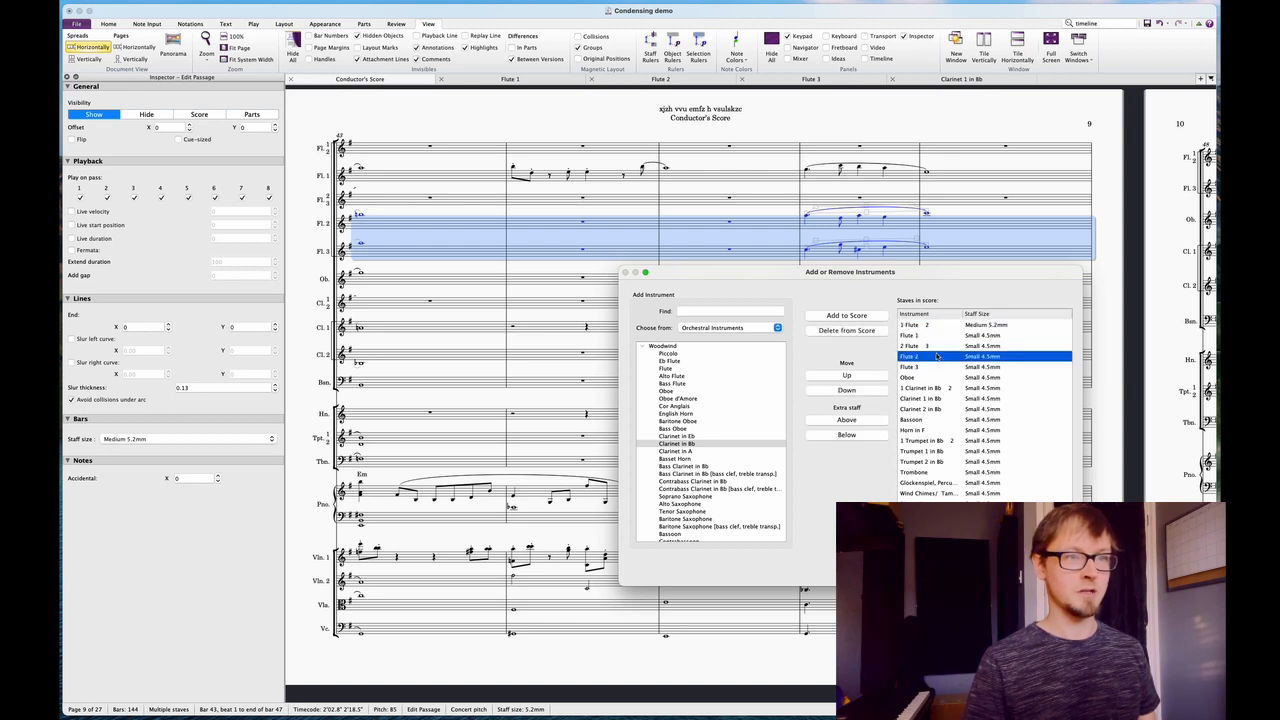
{"action": "left_click", "coordinate": [938, 366]}
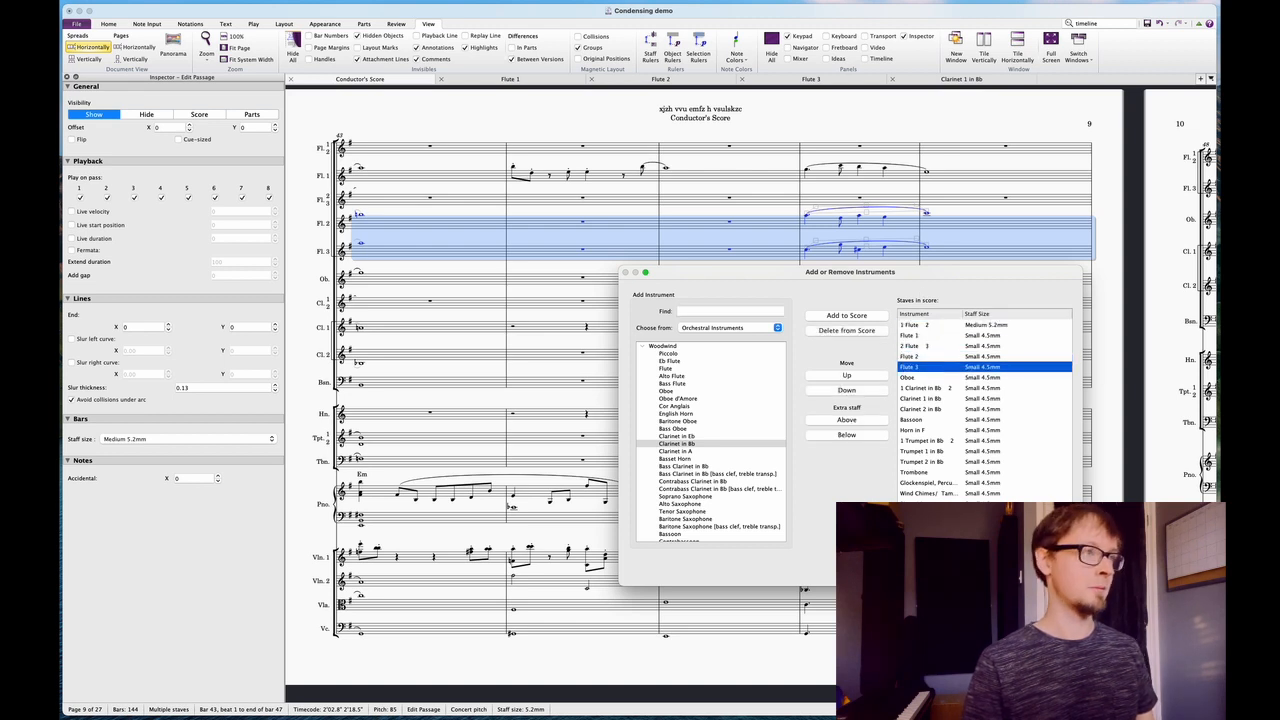
{"action": "key", "text": "Return"}
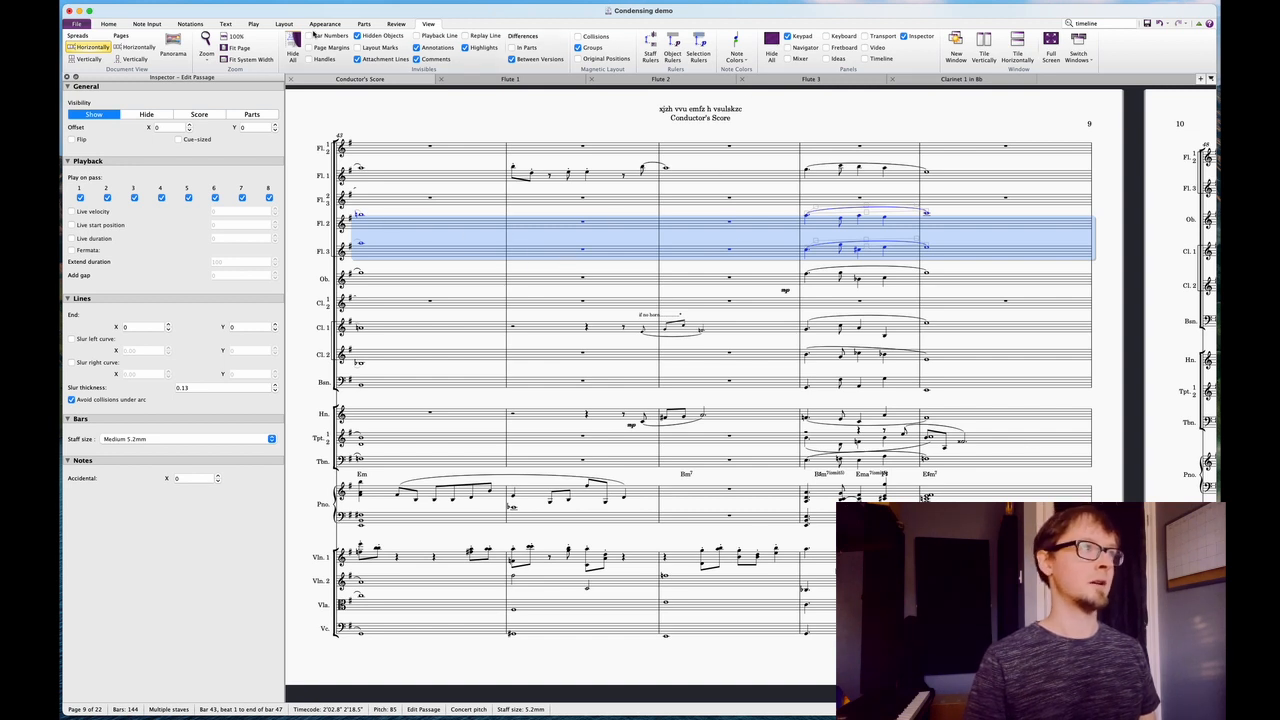
Reduce the selected Flute 2 and Flute 3 music onto the existing condensed Flute 2–3 staff
{"action": "left_click", "coordinate": [148, 24]}
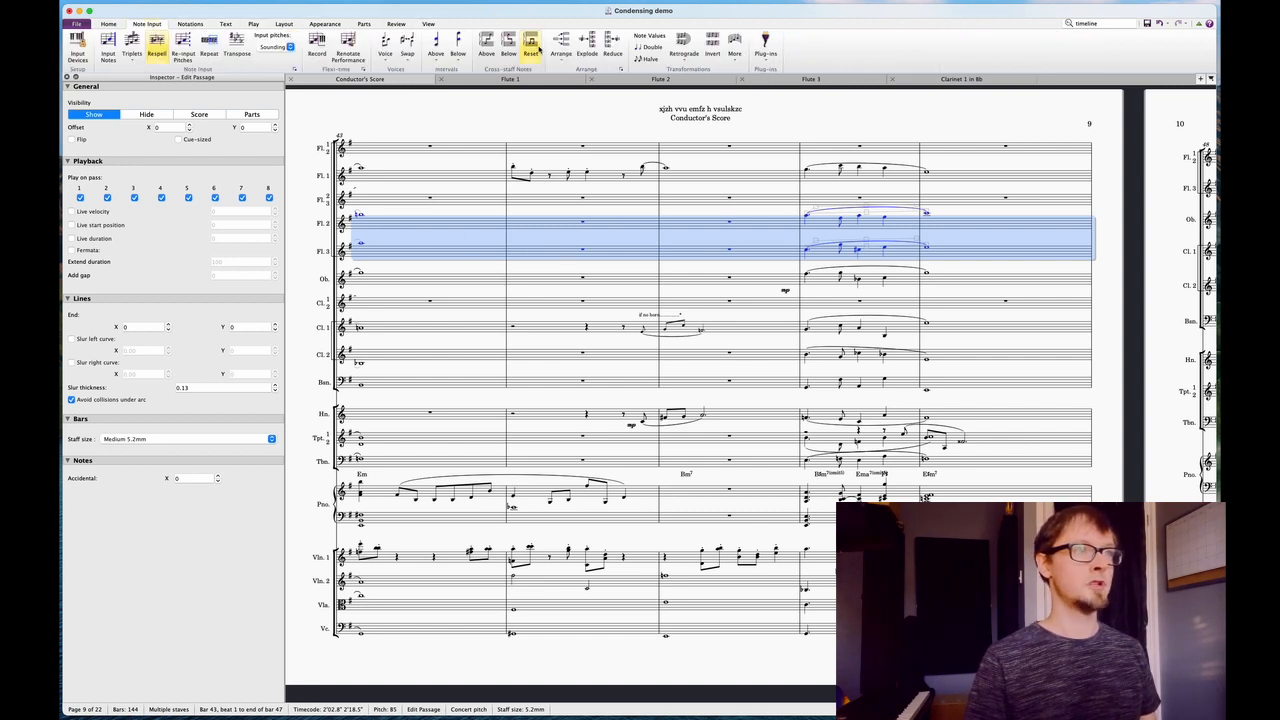
{"action": "left_click", "coordinate": [609, 47]}
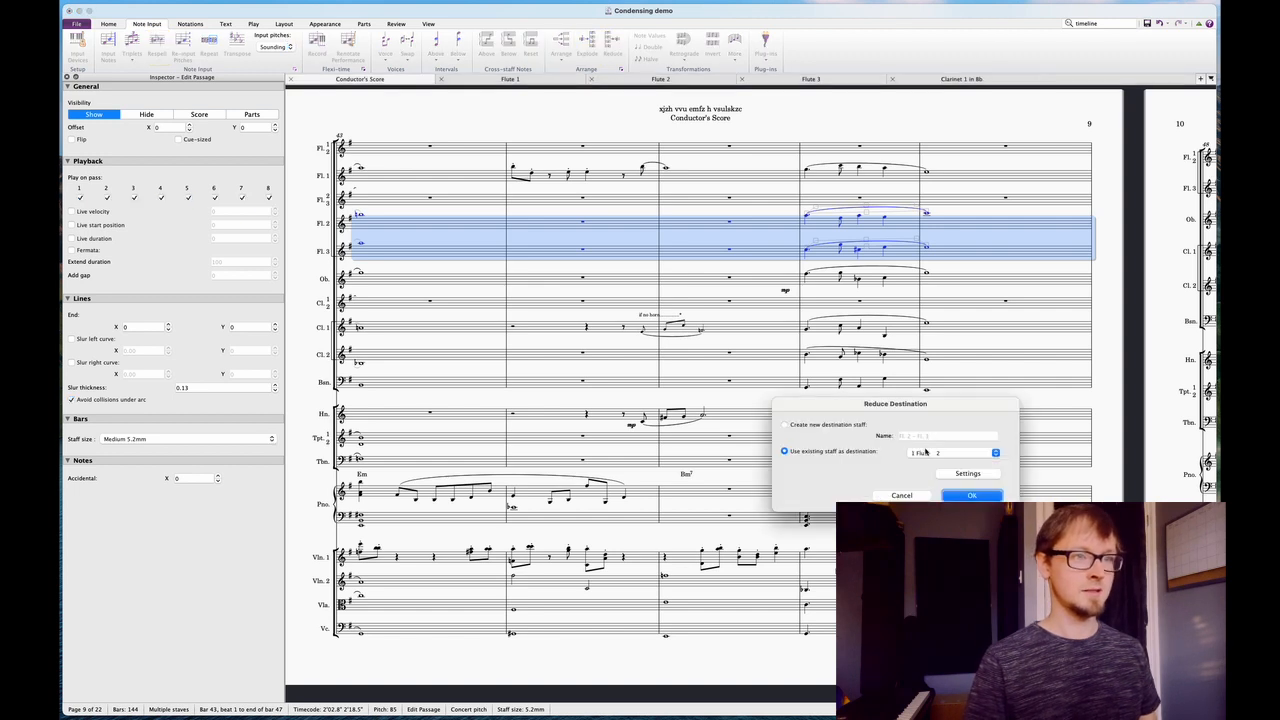
{"action": "left_click", "coordinate": [926, 454]}
{"action": "left_click", "coordinate": [932, 463]}
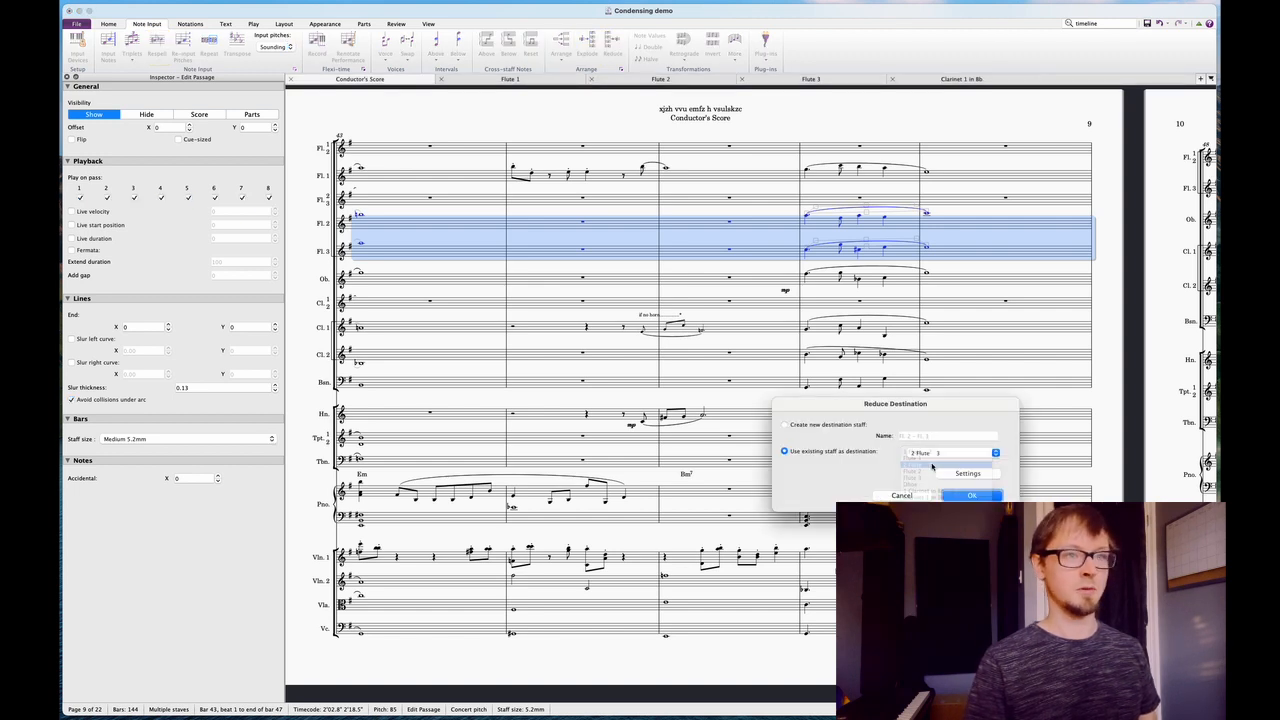
{"action": "left_click", "coordinate": [968, 495]}
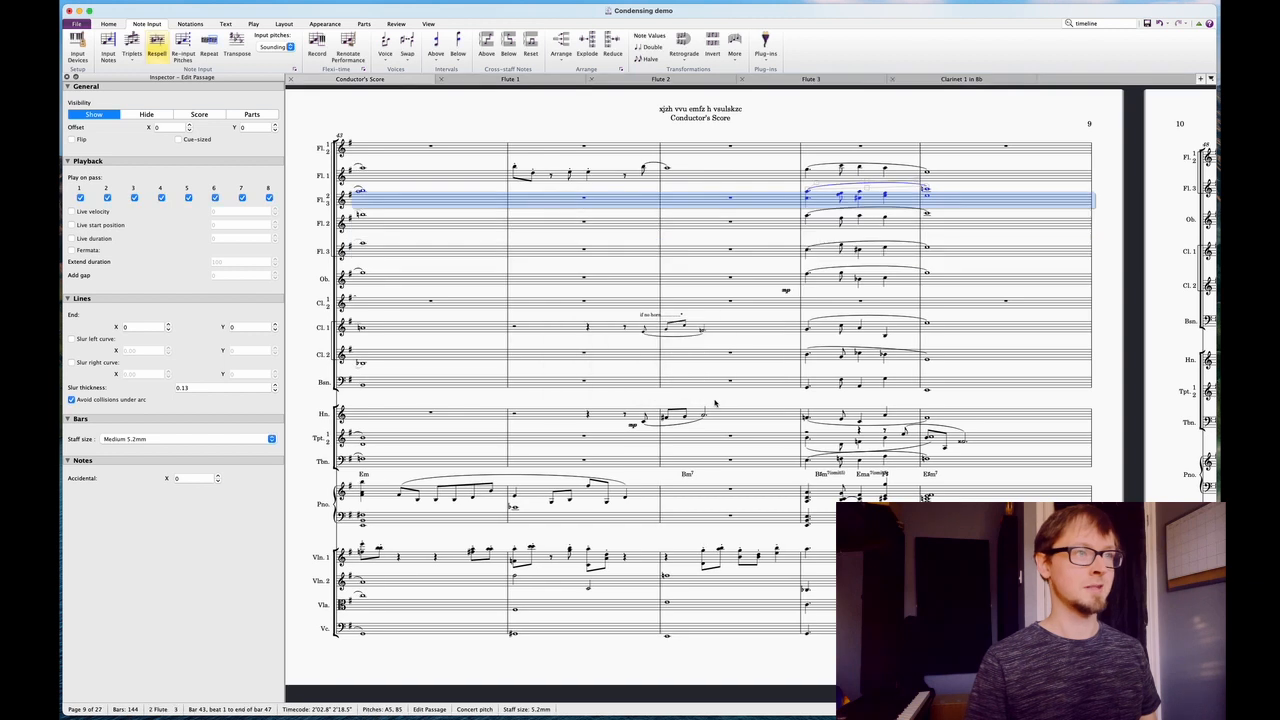
Set the visibility of Flute 2 and Flute 3 in bars 43 to 47 to Parts, and check the passage in the Flute 3 part
{"action": "left_click", "coordinate": [422, 222]}
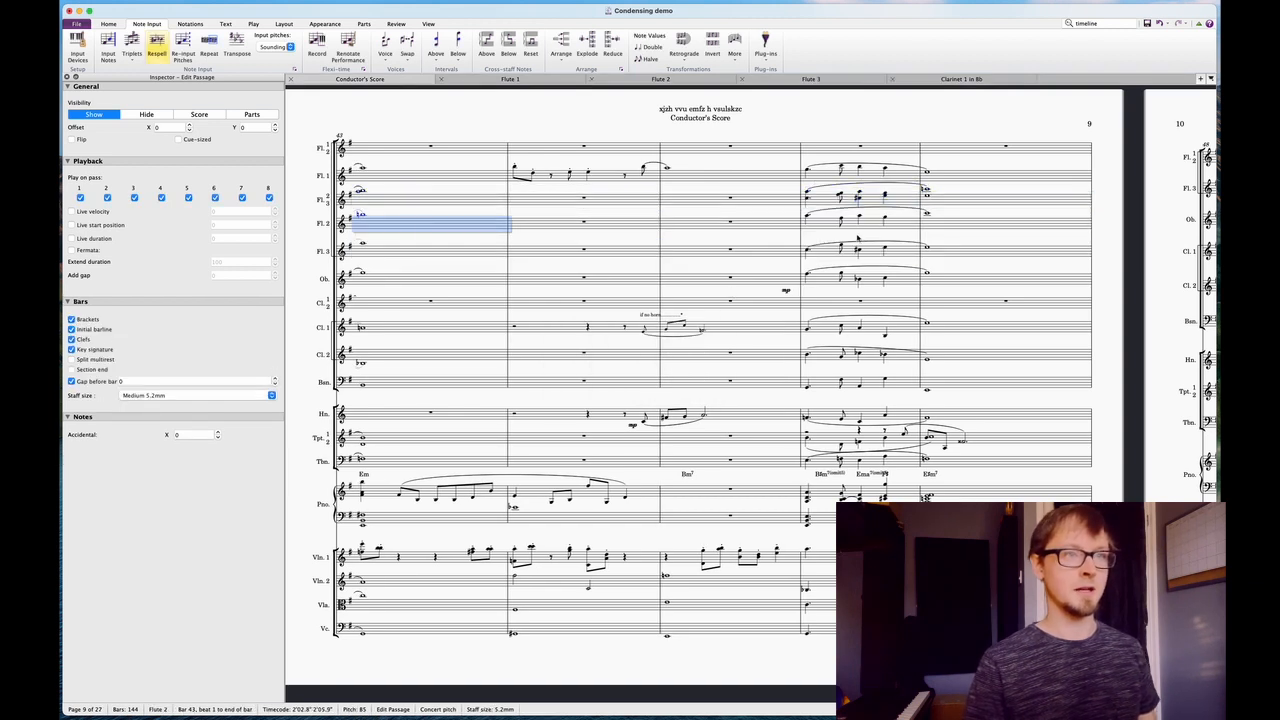
{"action": "left_click", "coordinate": [958, 255], "text": "shift"}
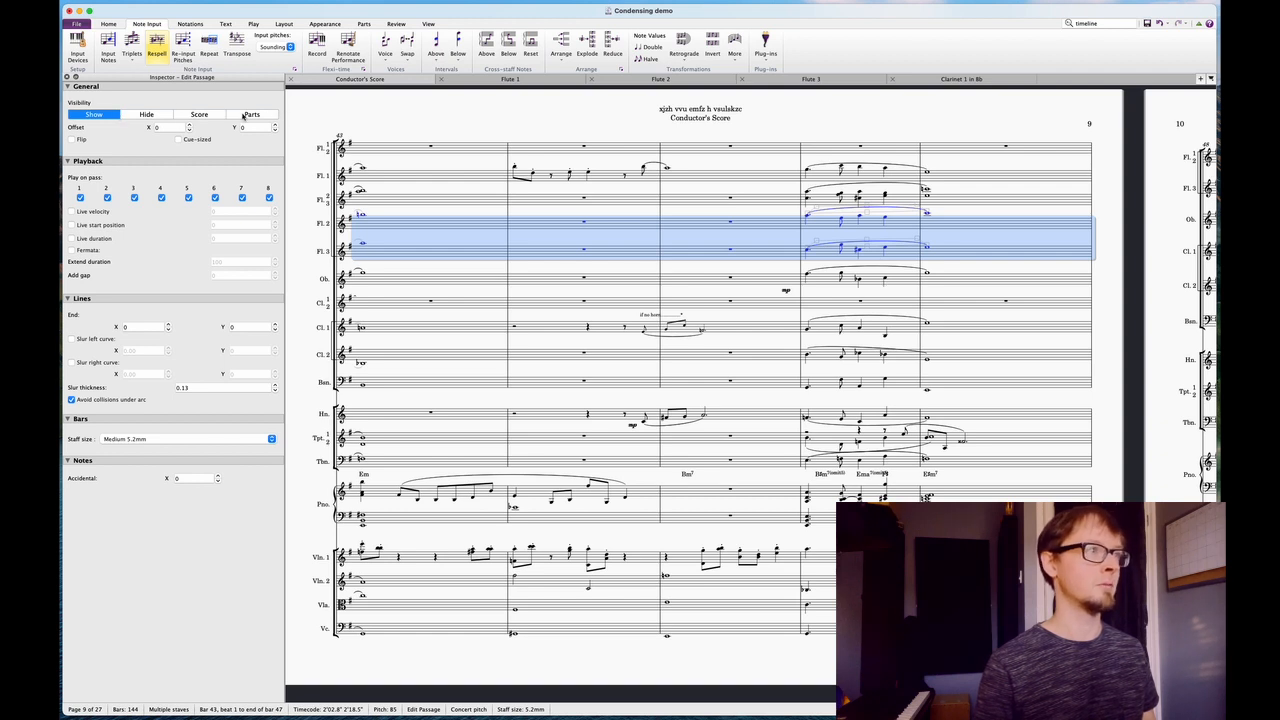
{"action": "left_click", "coordinate": [243, 116]}
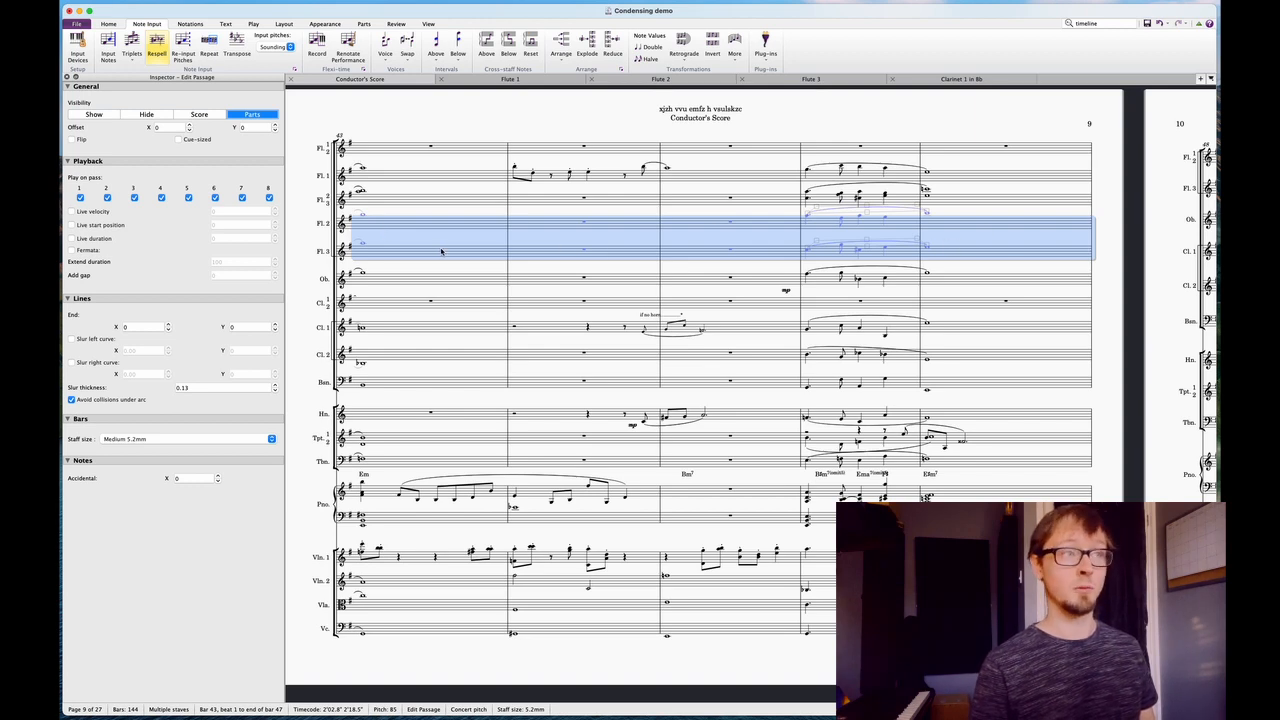
{"action": "left_click", "coordinate": [802, 82]}
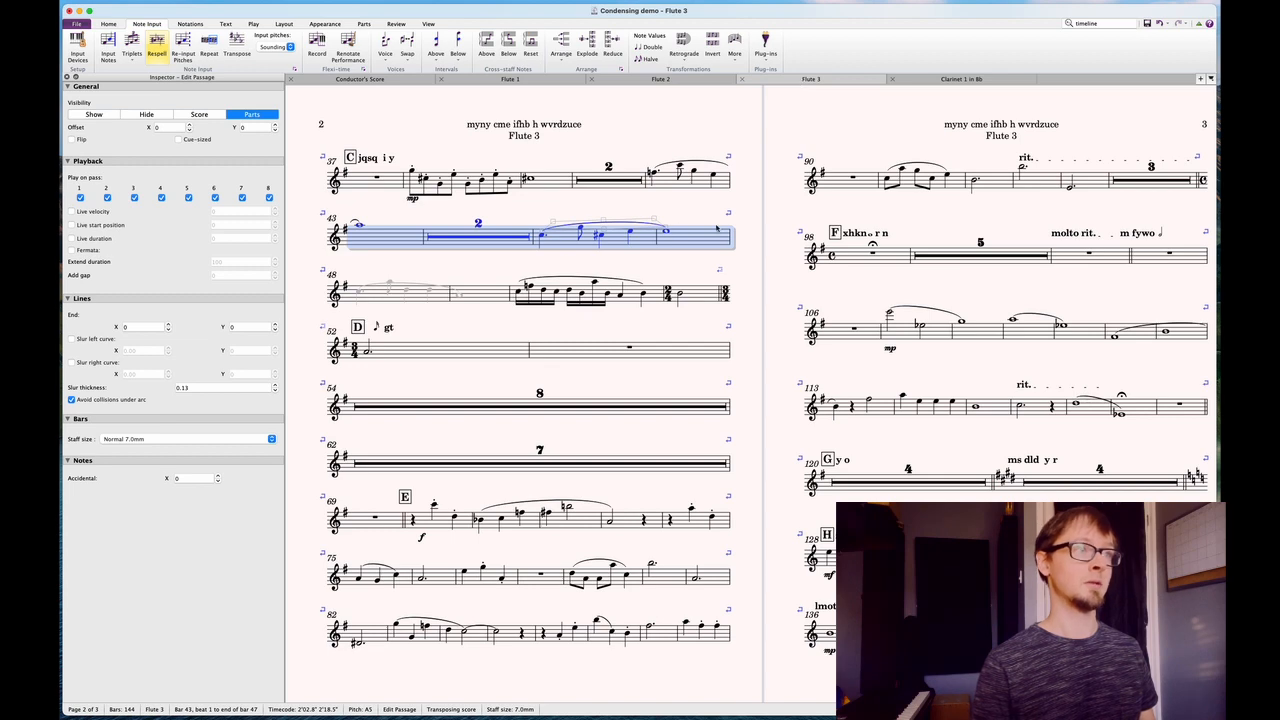
{"action": "left_click", "coordinate": [371, 80]}
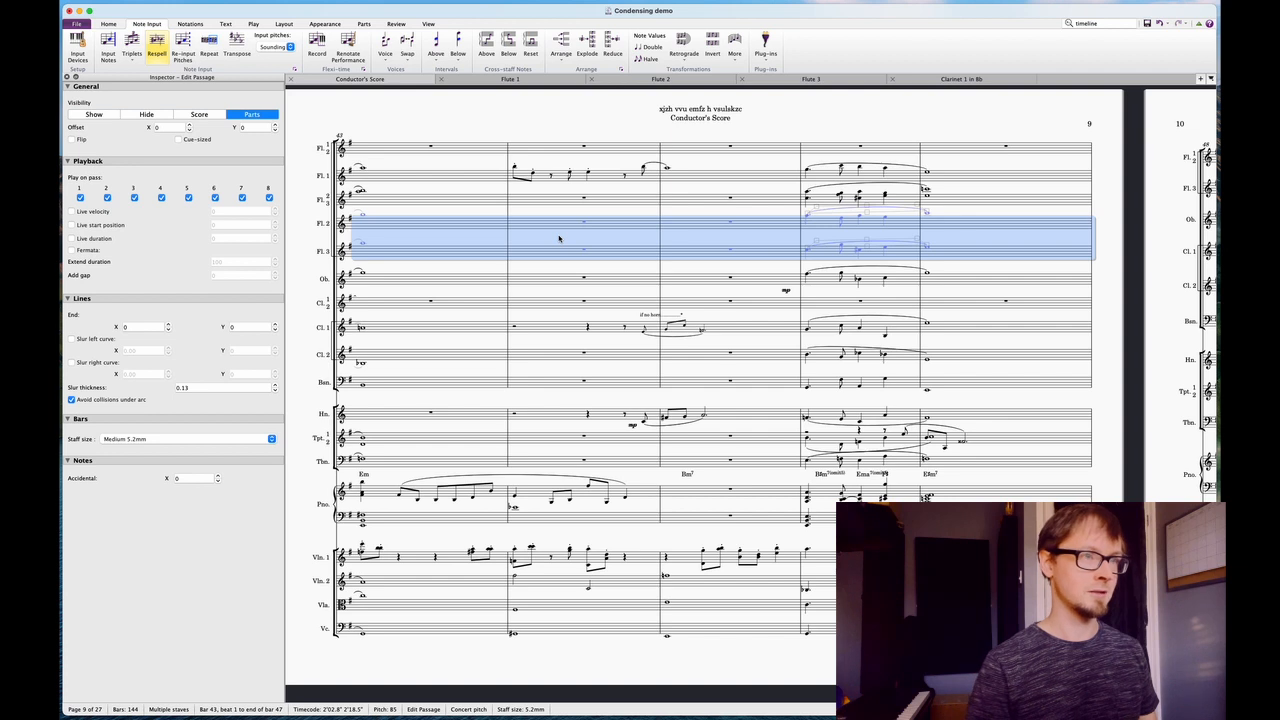
Hide the Flute 2 and Flute 3 staves and the empty condensed Flute 1–2 staff for bars 43 to 47
{"action": "key", "text": "Delete"}
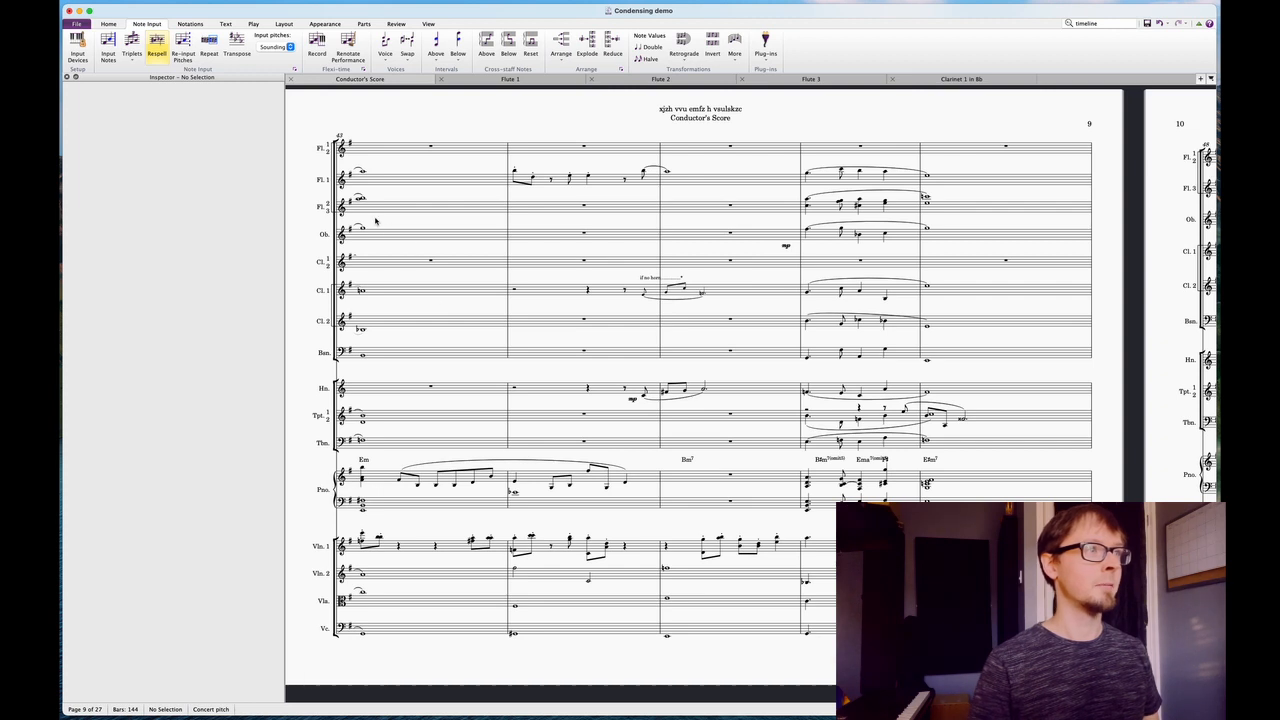
{"action": "left_click", "coordinate": [384, 150]}
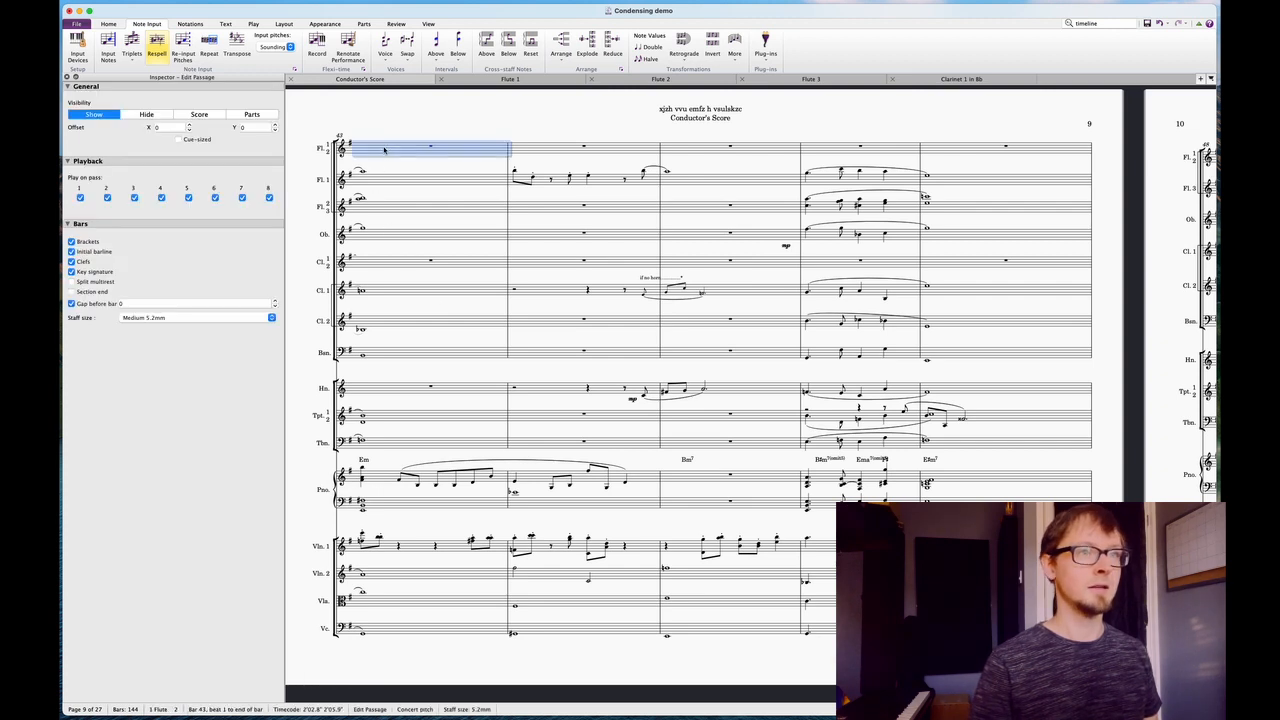
{"action": "left_click", "coordinate": [944, 150], "text": "shift"}
{"action": "key", "text": "Delete"}
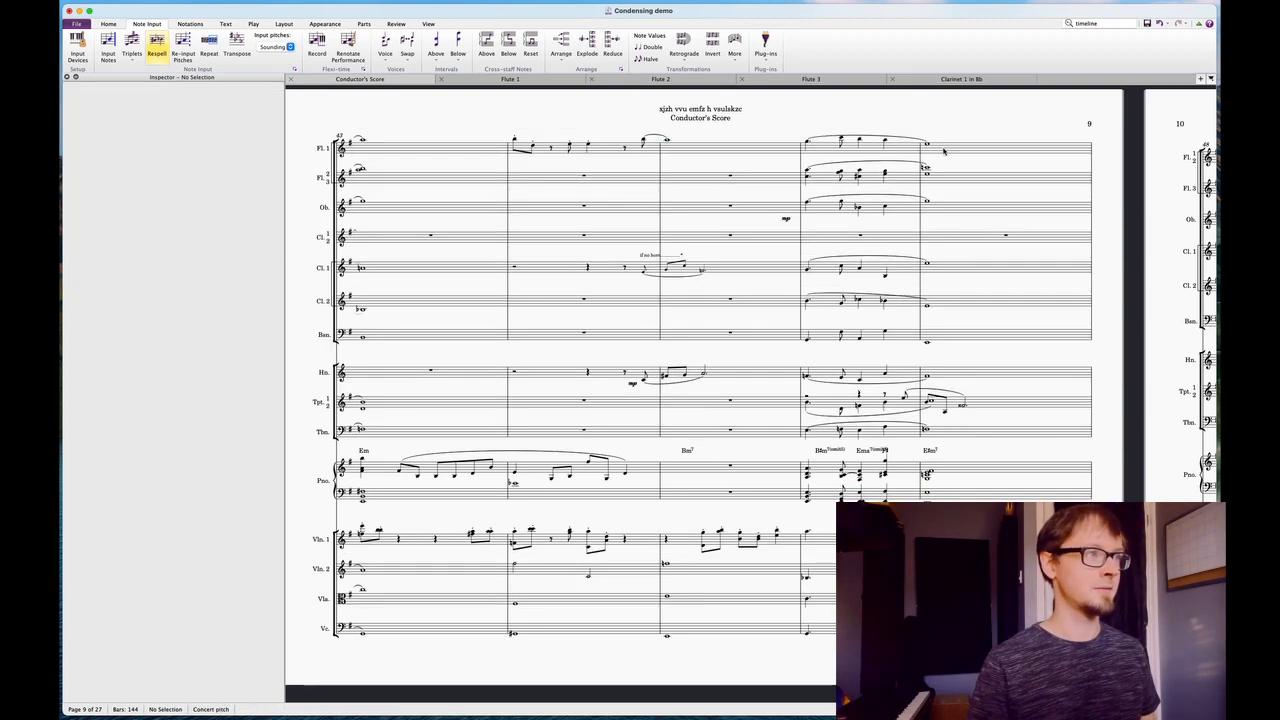
Reduce bars 43 to 47 of Clarinet 1 and Clarinet 2 onto the existing condensed Clarinet 1–2 staff
{"action": "left_click", "coordinate": [503, 265]}
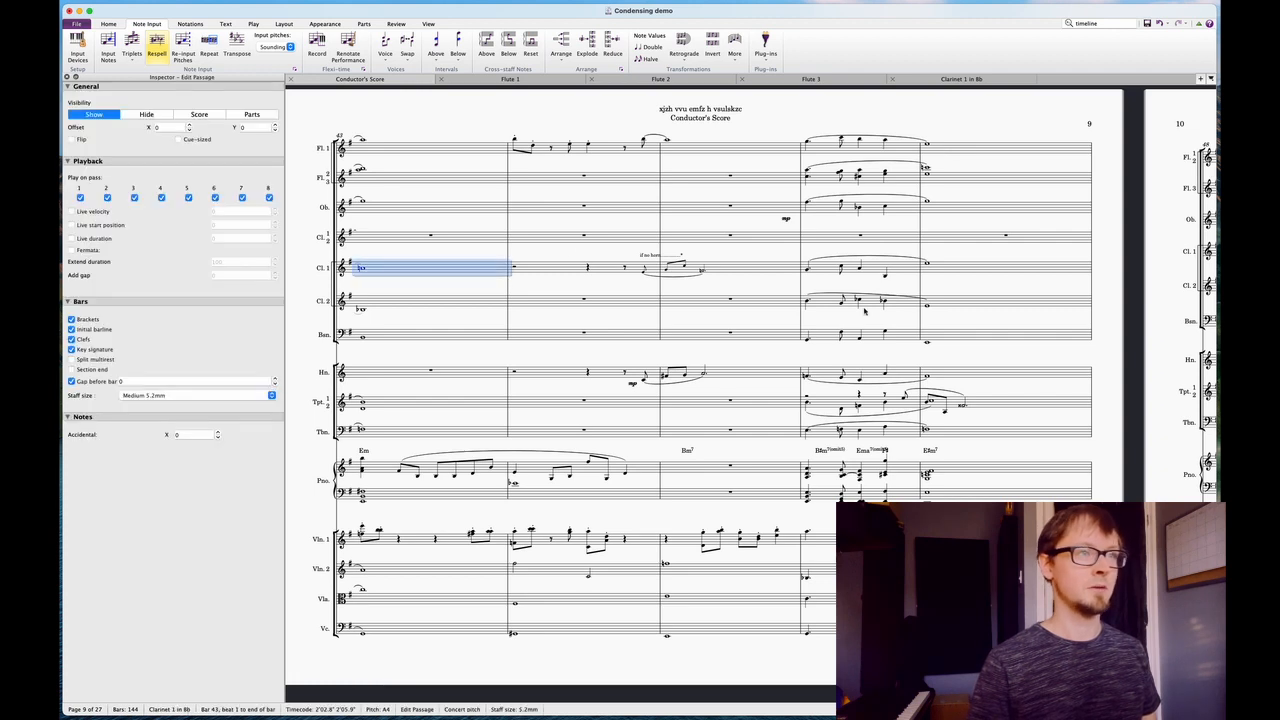
{"action": "left_click", "coordinate": [952, 305], "text": "shift"}
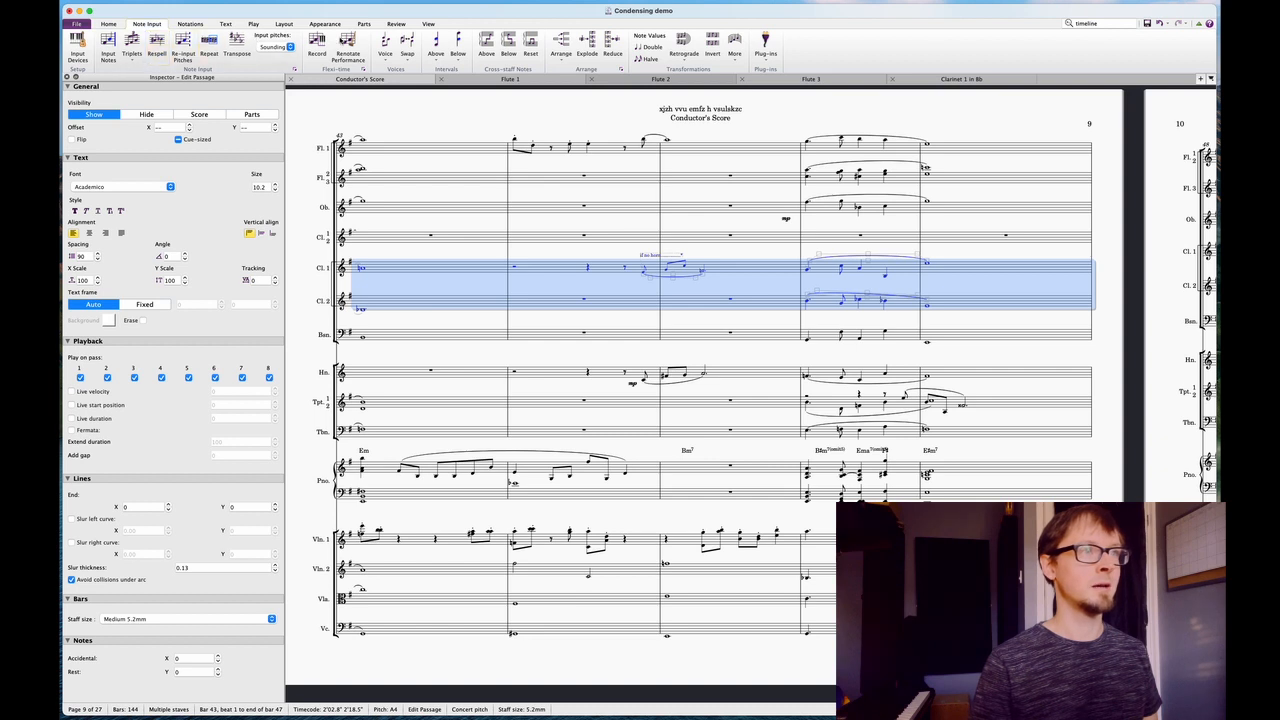
{"action": "left_click", "coordinate": [616, 46]}
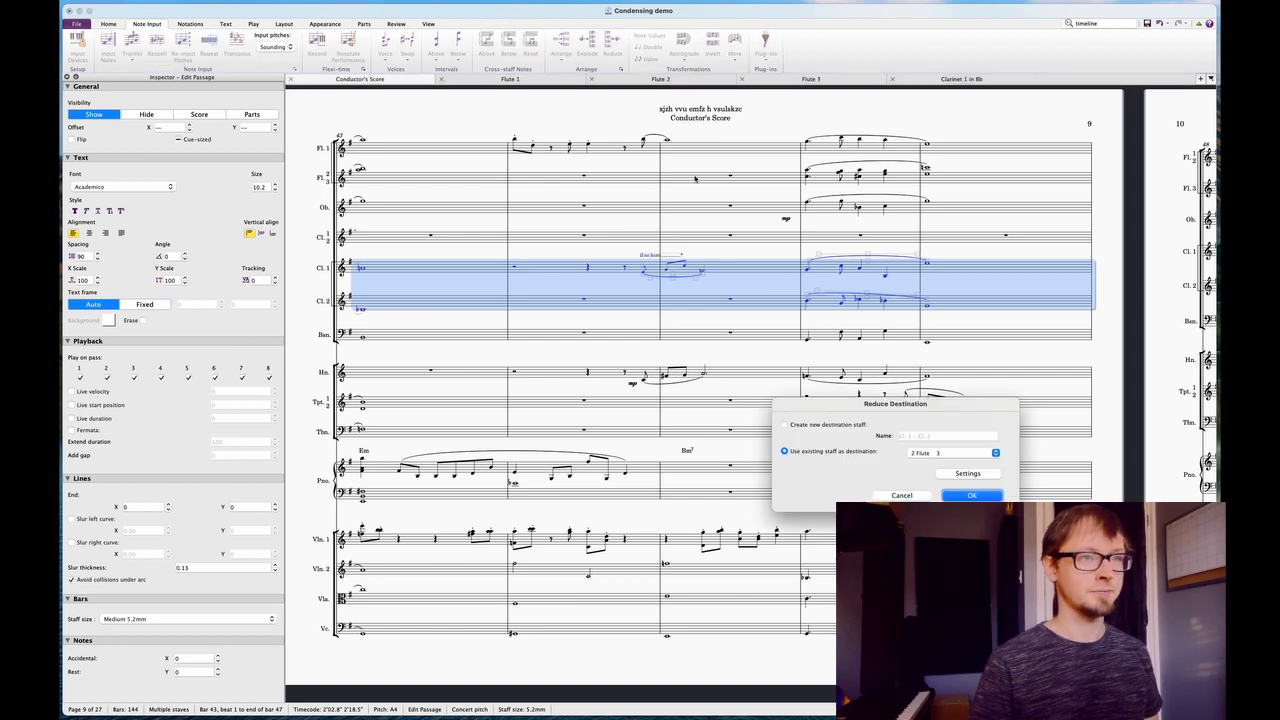
{"action": "left_click", "coordinate": [941, 456]}
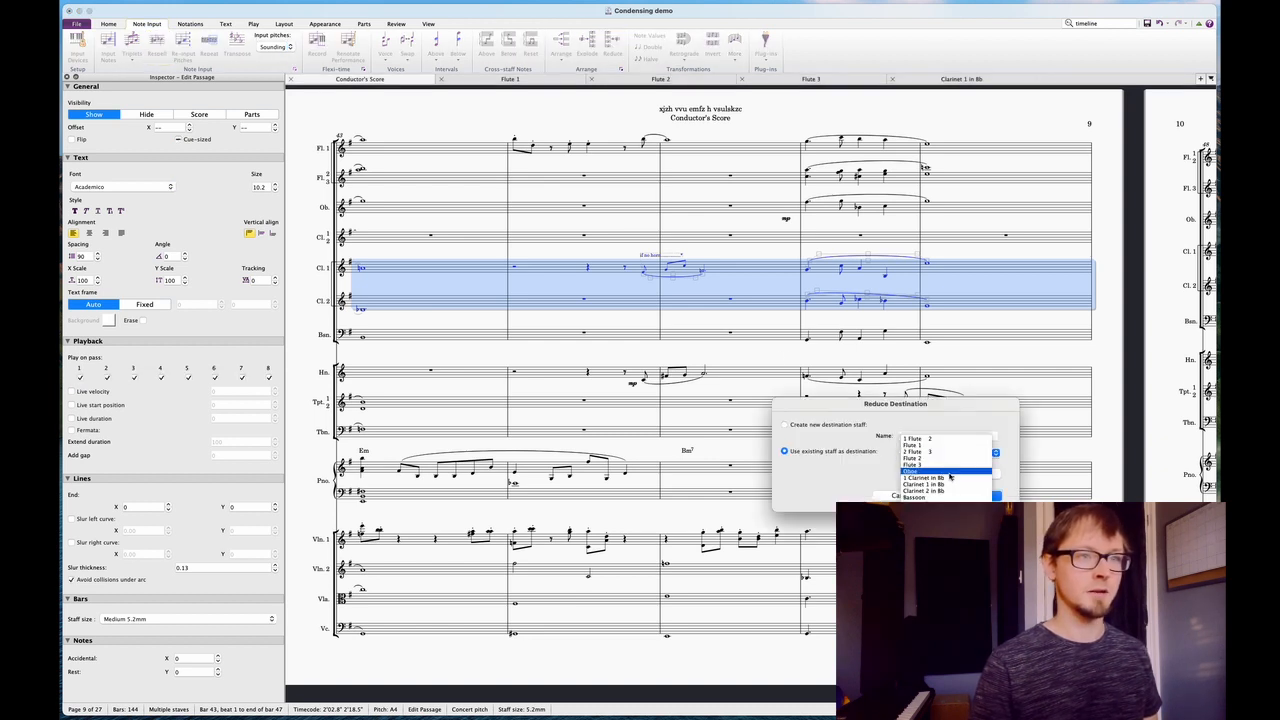
{"action": "left_click", "coordinate": [949, 478]}
{"action": "left_click", "coordinate": [968, 495]}
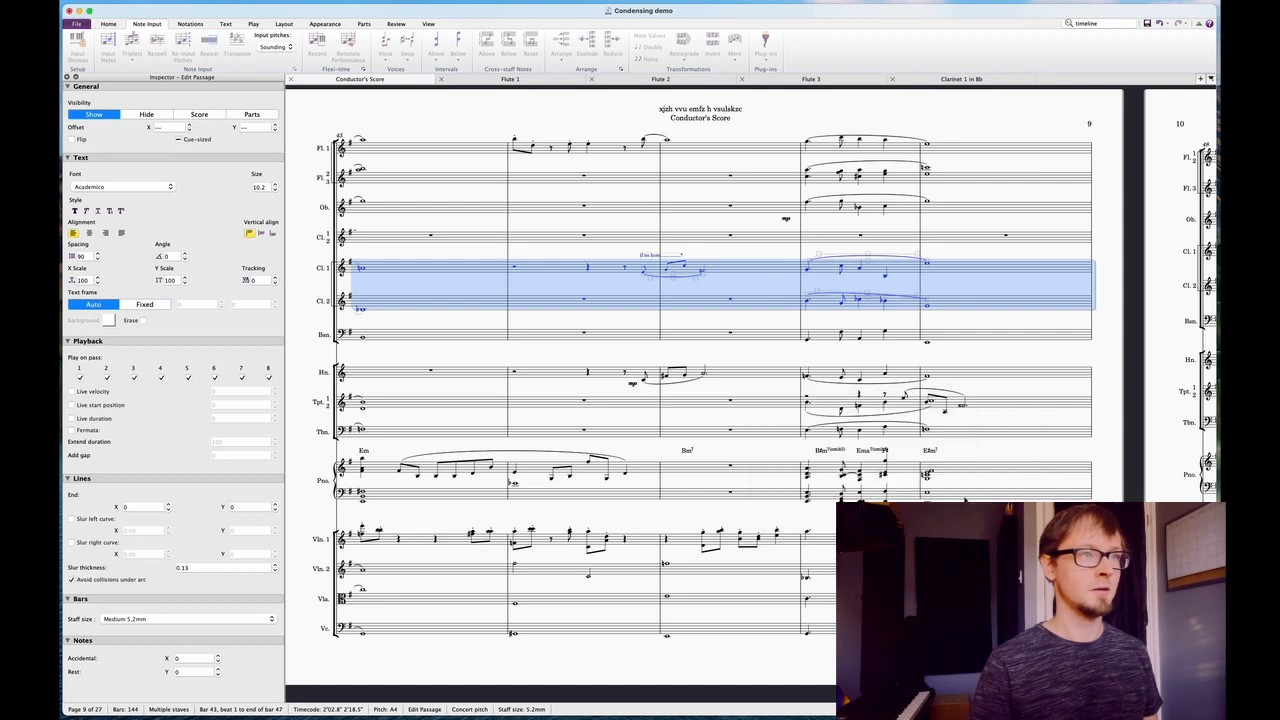
Set the visibility of Clarinet 1 and Clarinet 2 in bars 43 to 47 to Parts, and hide both individual staves
{"action": "left_click", "coordinate": [426, 267]}
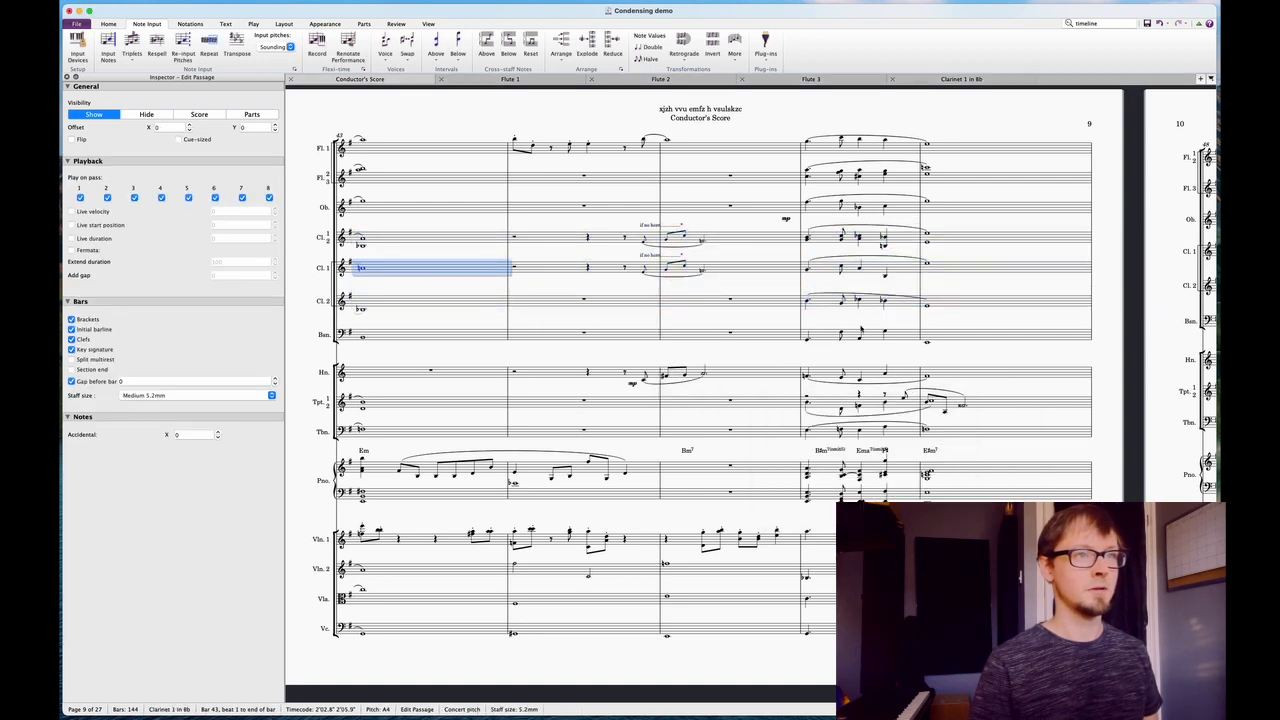
{"action": "left_click", "coordinate": [959, 305], "text": "shift"}
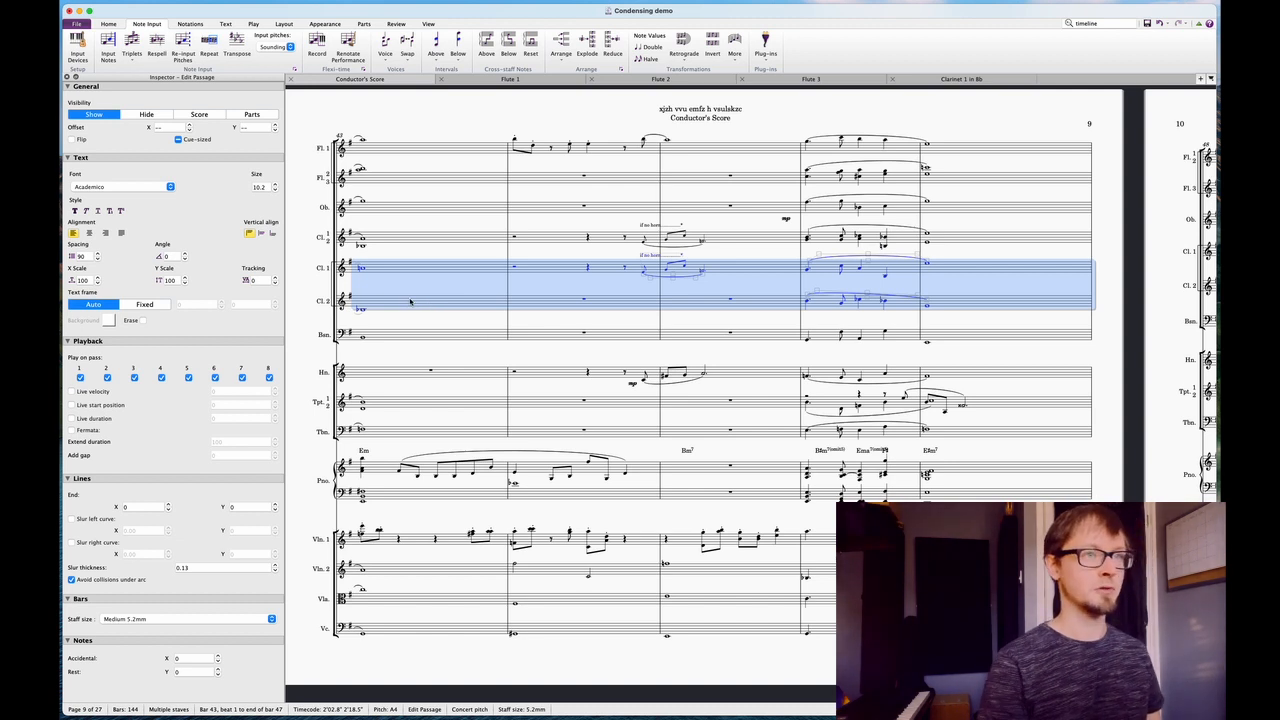
{"action": "key", "text": "super+alt+shift+p"}
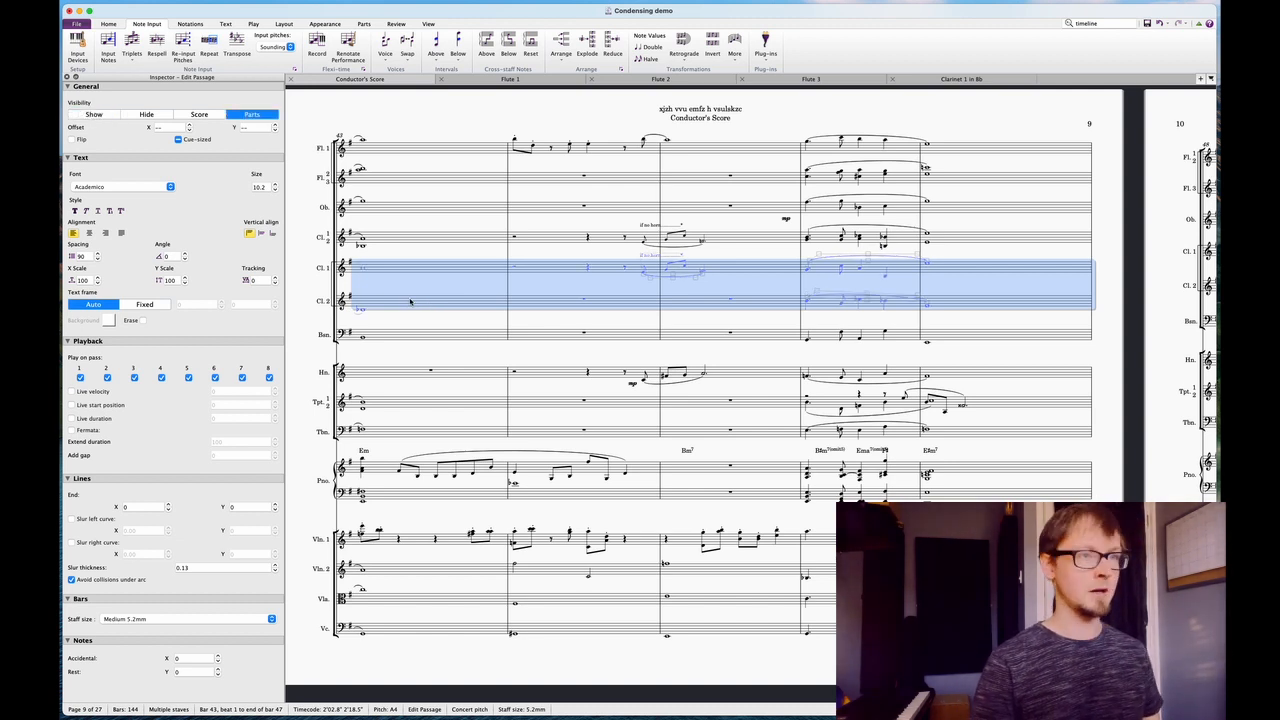
{"action": "key", "text": "super+alt+shift+h"}
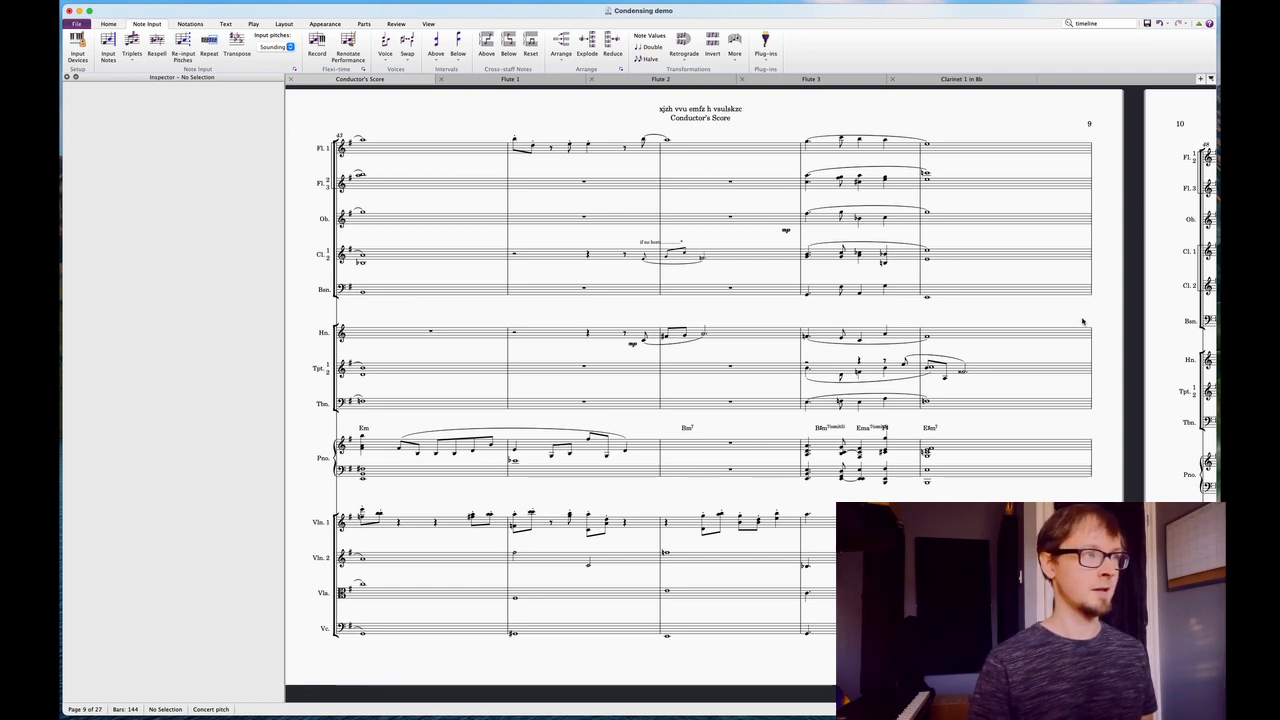
Clear bars 48 to 52 of the condensed Flute 1–2 staff on page 10
{"action": "scroll", "coordinate": [1036, 311], "scroll_direction": "right", "scroll_amount": 5}
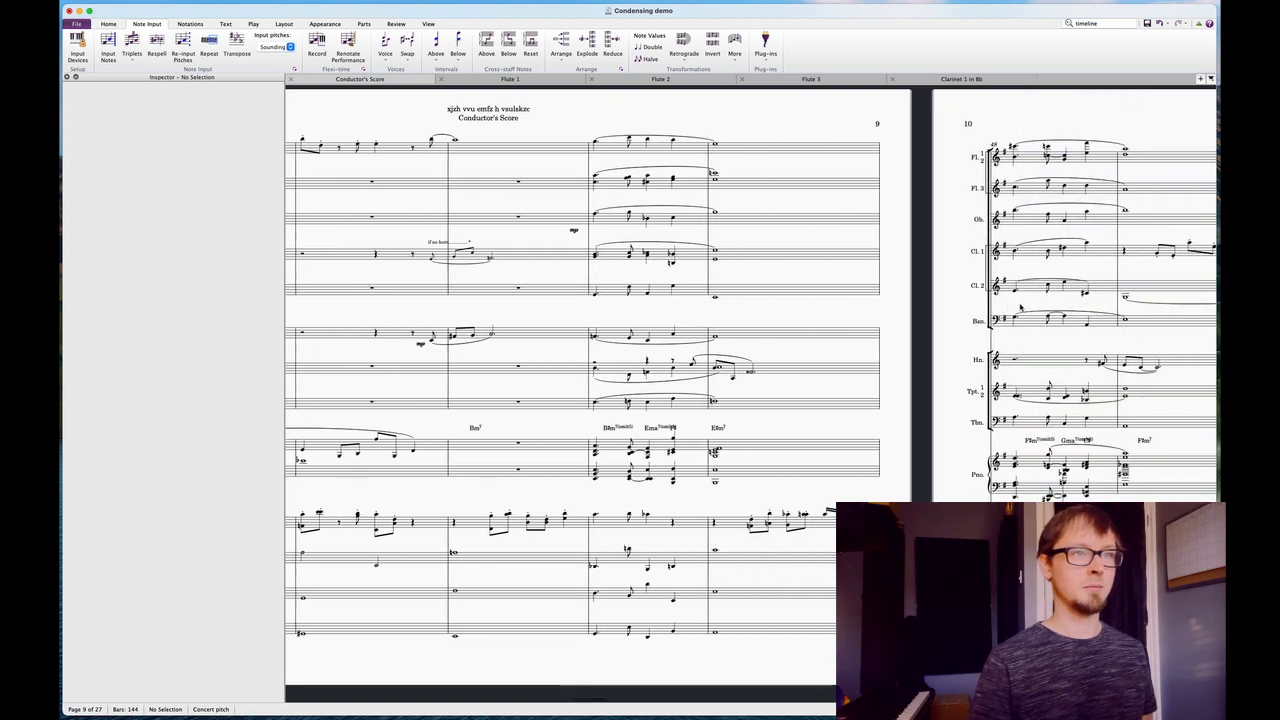
{"action": "scroll", "coordinate": [1018, 308], "scroll_direction": "right", "scroll_amount": 2}
{"action": "scroll", "coordinate": [1018, 308], "scroll_direction": "right", "scroll_amount": 3}
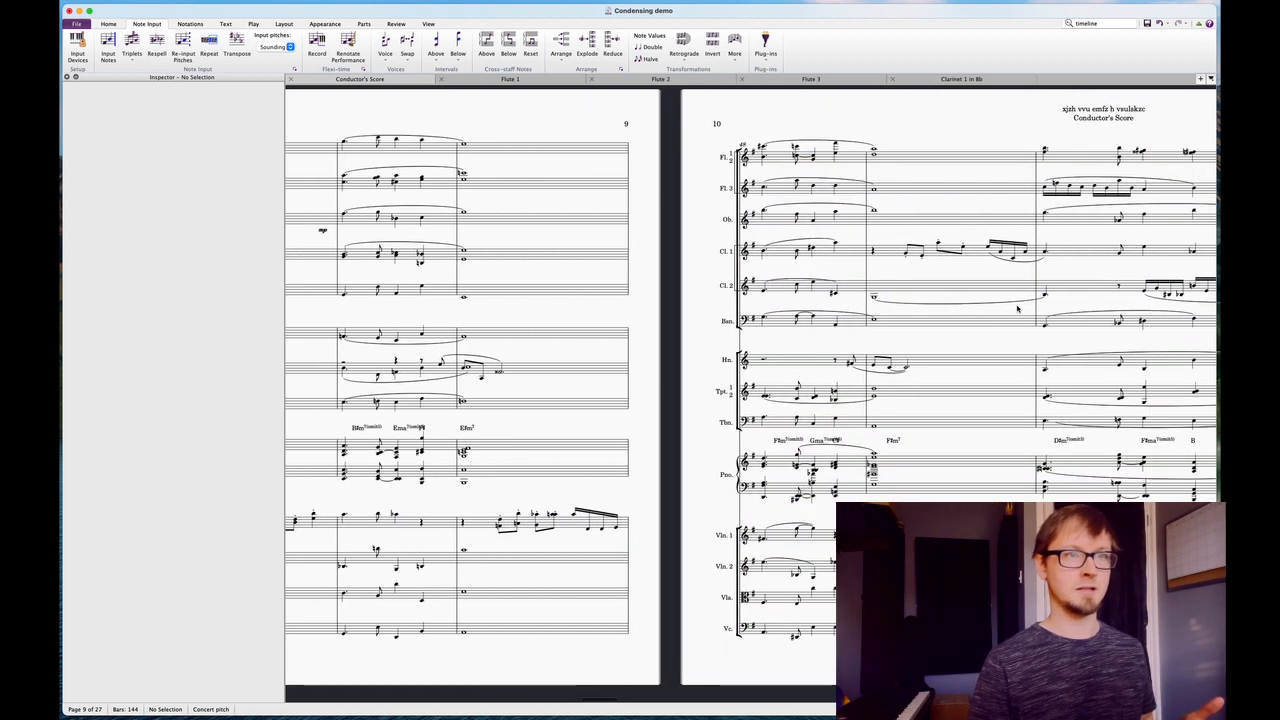
{"action": "scroll", "coordinate": [1018, 310], "scroll_direction": "right", "scroll_amount": 6}
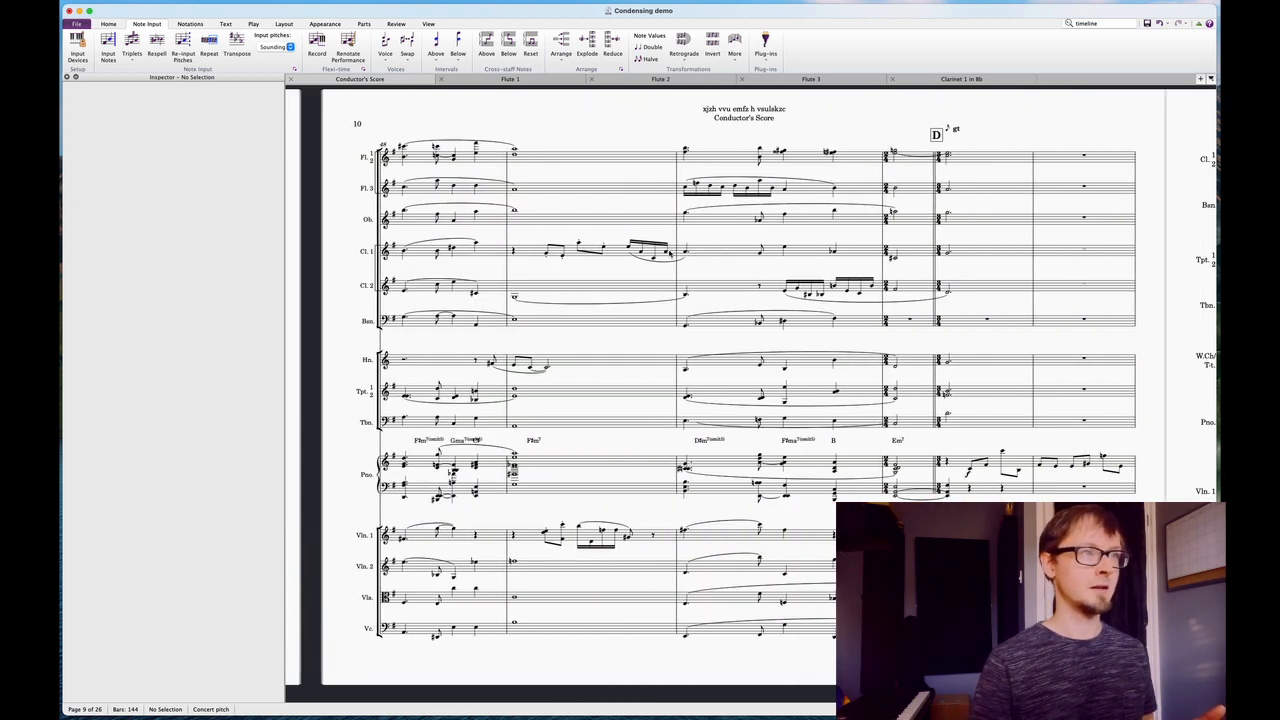
{"action": "scroll", "coordinate": [700, 262], "scroll_direction": "left", "scroll_amount": 2}
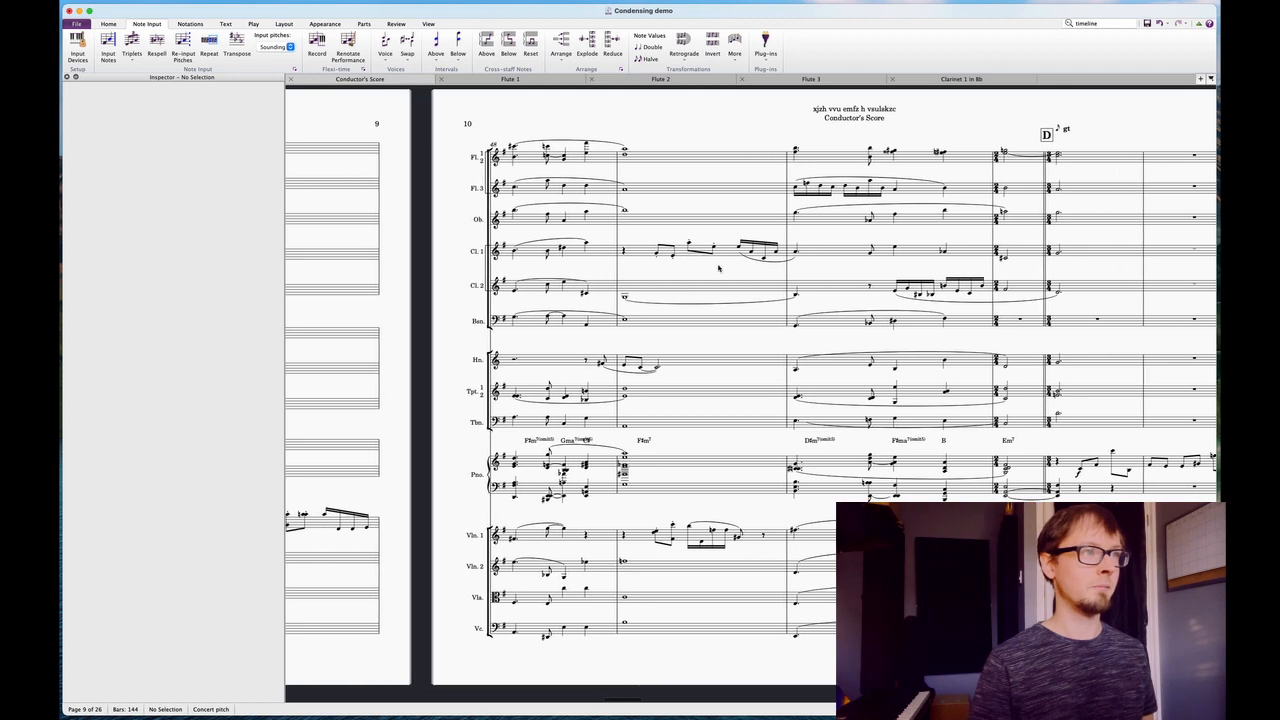
{"action": "left_click", "coordinate": [606, 161]}
{"action": "left_click", "coordinate": [1106, 158], "text": "shift"}
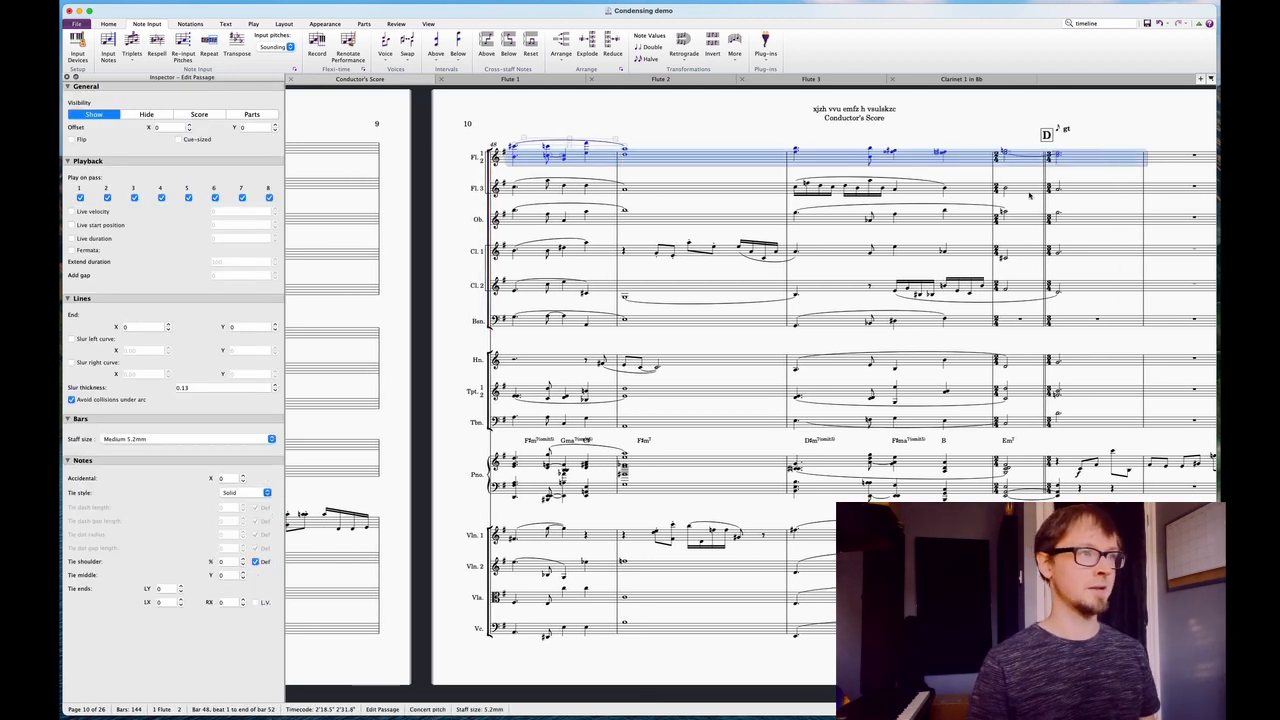
{"action": "key", "text": "Delete"}
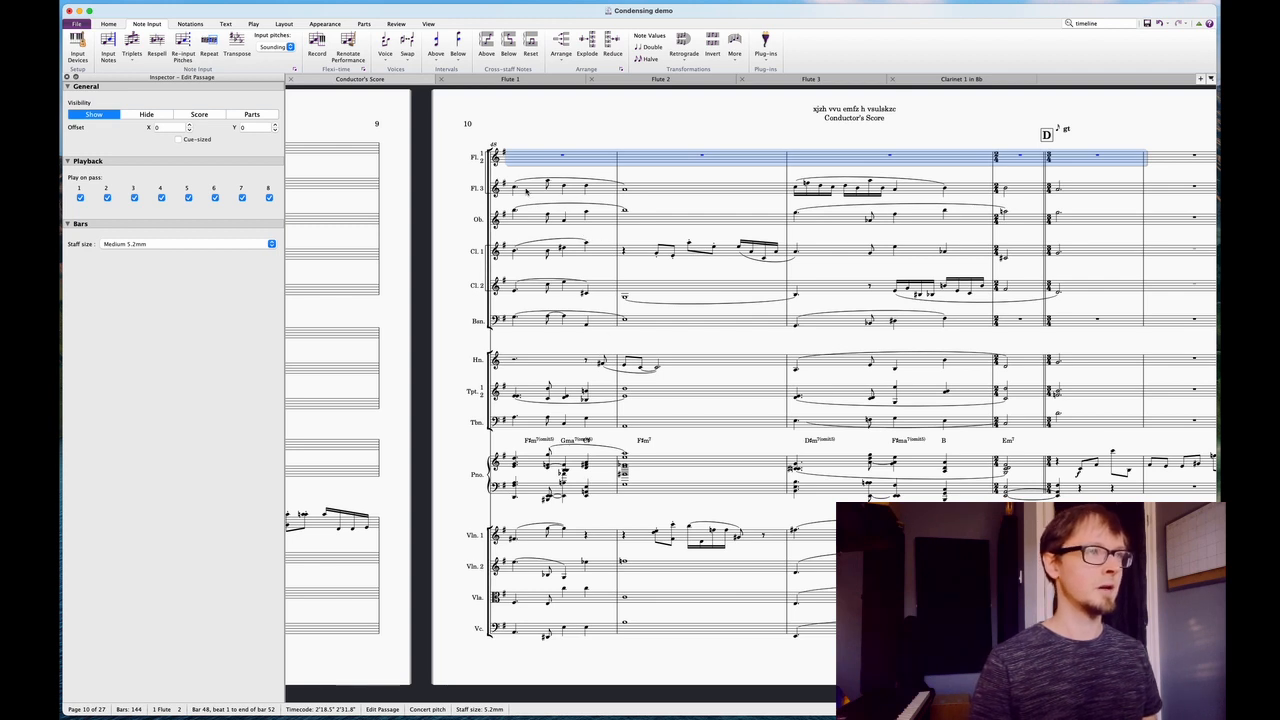
Show the empty staves from the condensed Flute 1–2 staff through Bassoon in the system starting at bar 48
{"action": "left_click", "coordinate": [1168, 322], "text": "shift"}
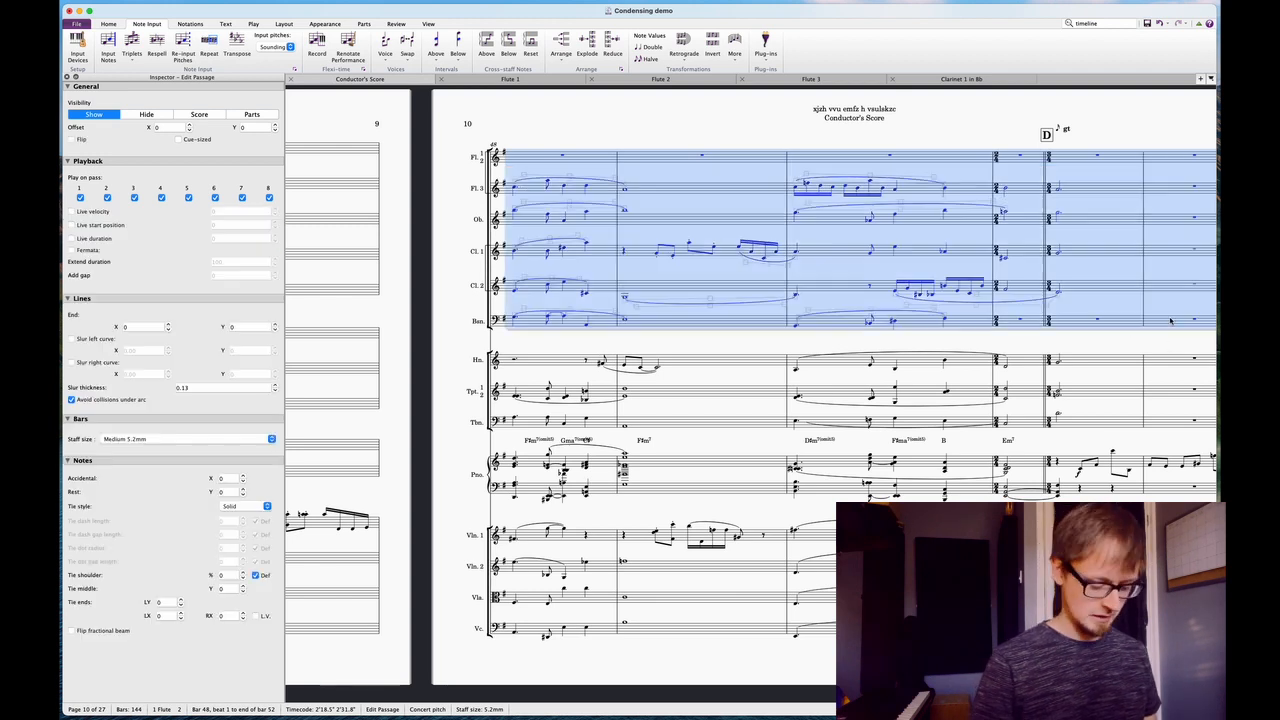
{"action": "key", "text": "alt+shift+super+s"}
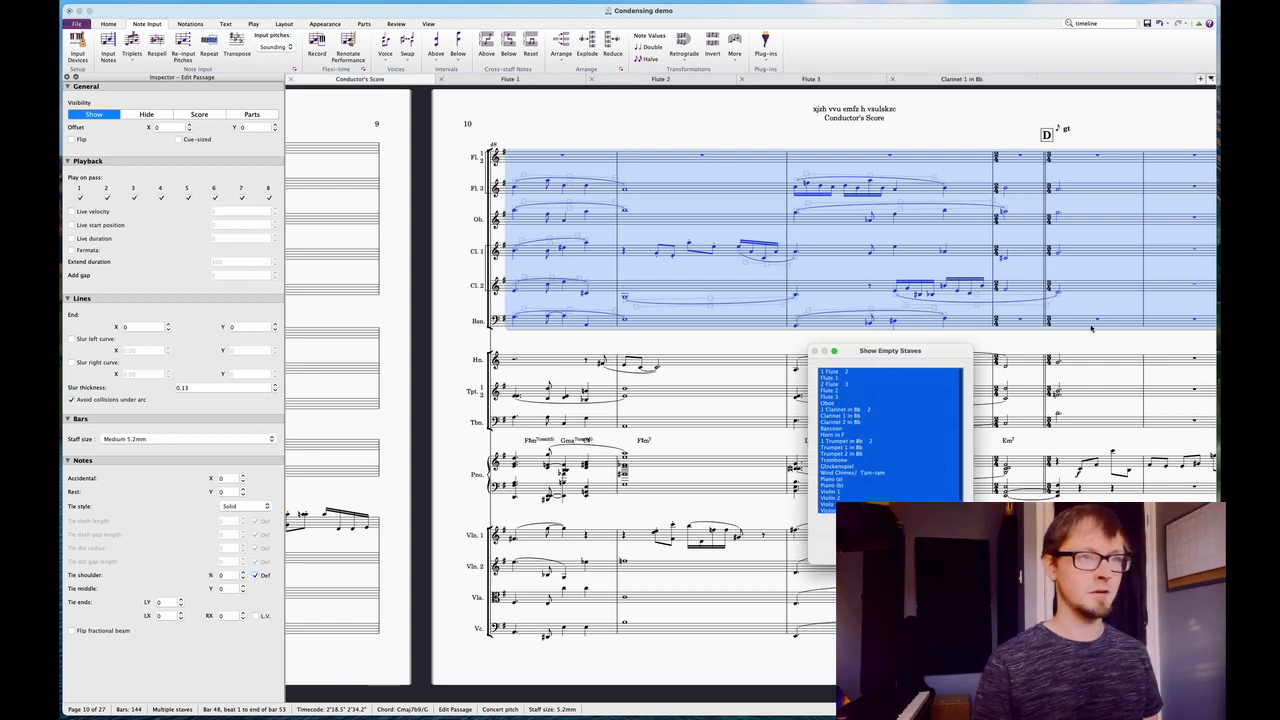
{"action": "left_click", "coordinate": [882, 373]}
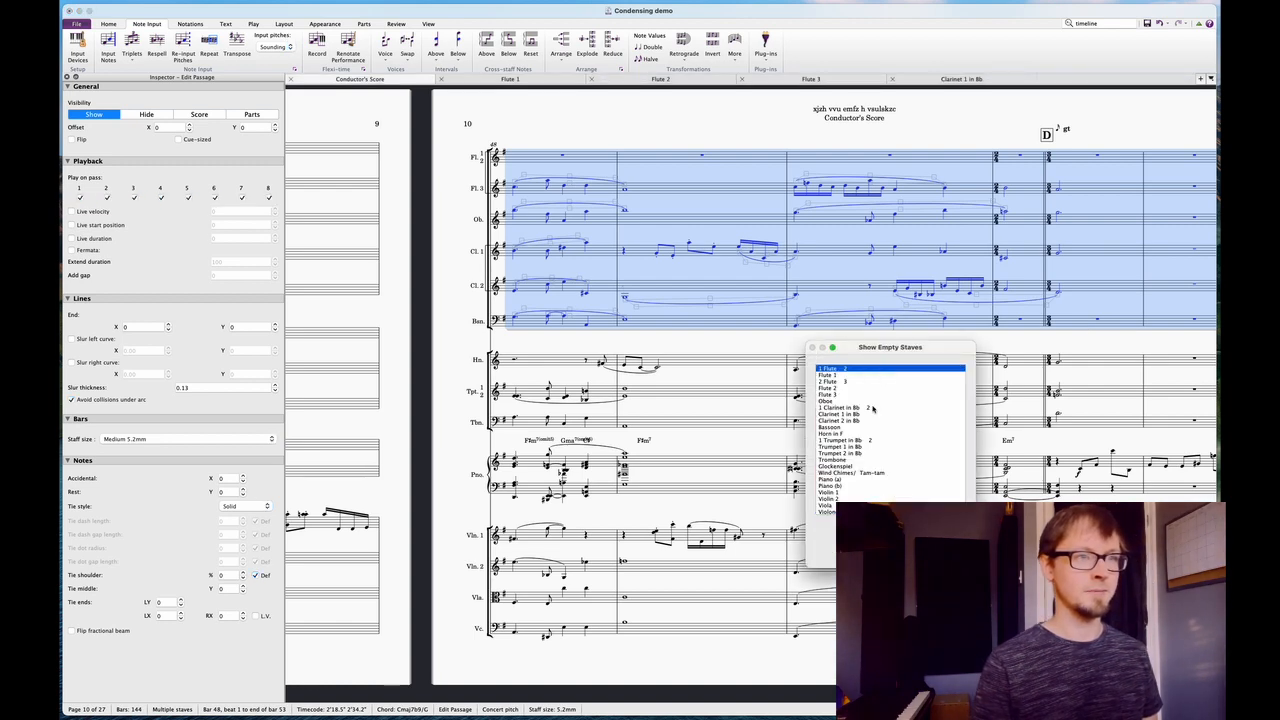
{"action": "left_click", "coordinate": [860, 427], "text": "shift"}
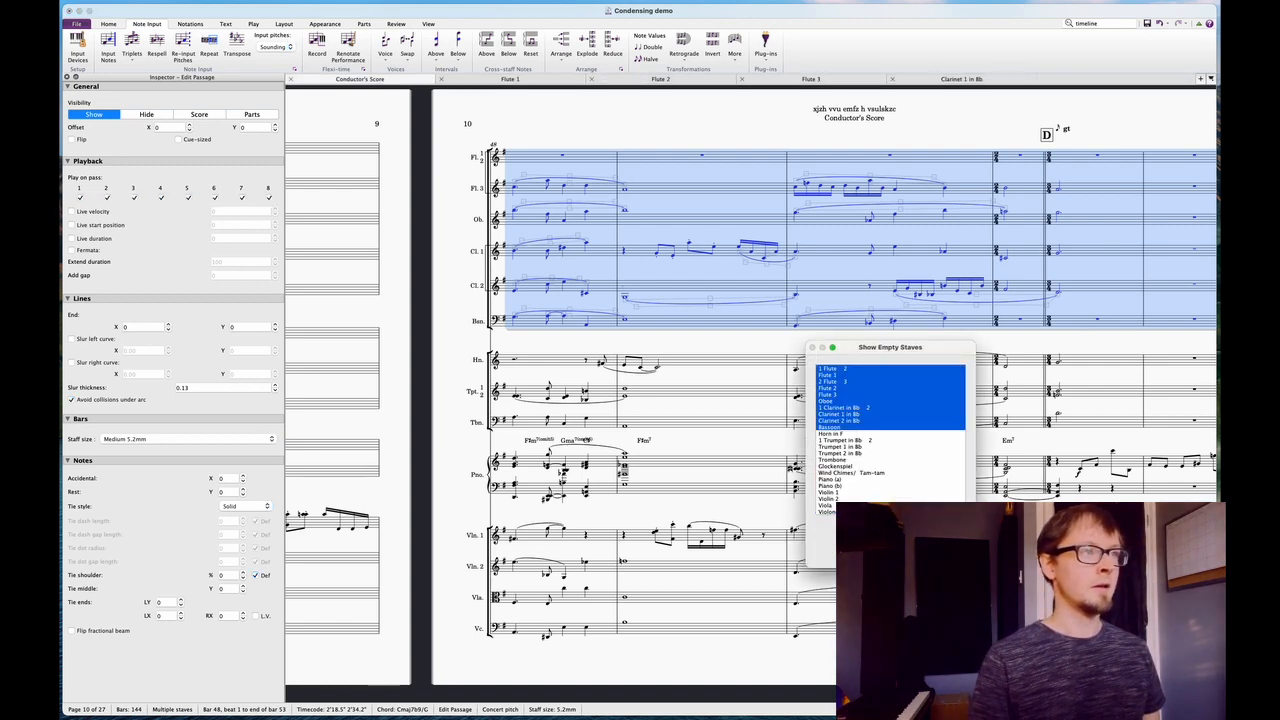
{"action": "key", "text": "Return"}
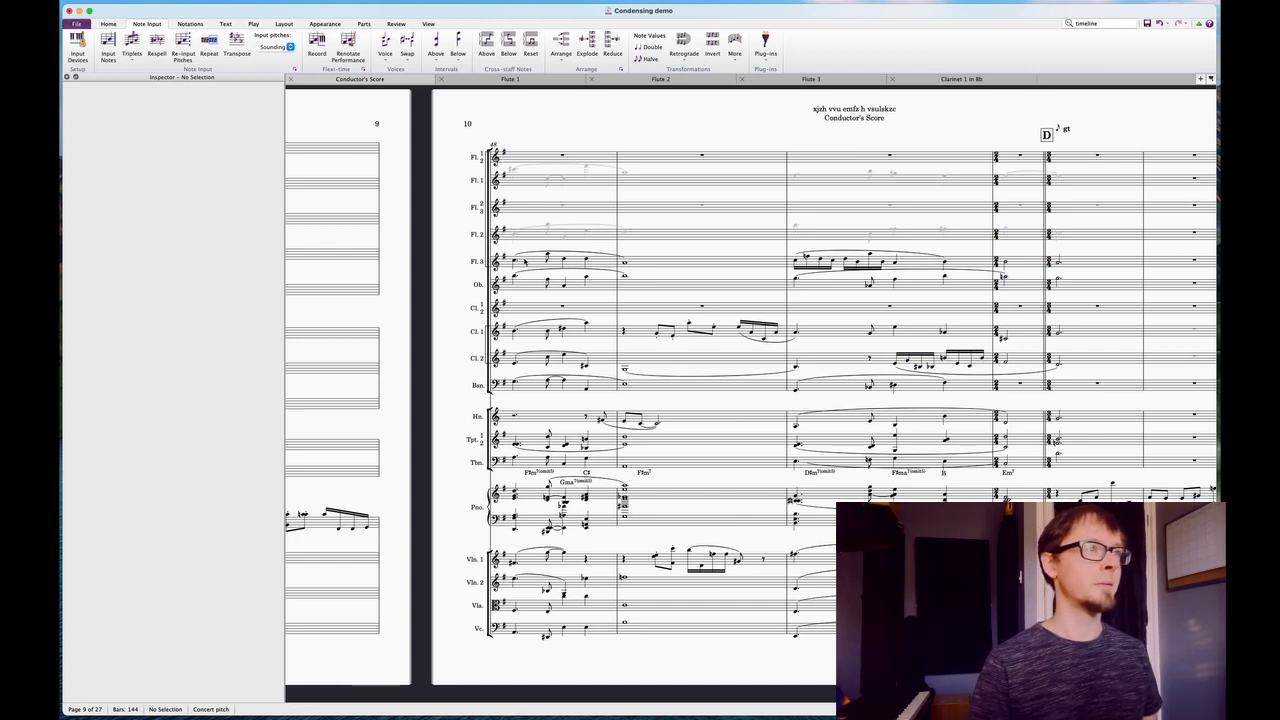
Set the visibility of the Flute 1 and Flute 2 music in bars 48 to 52 to Show
{"action": "left_click", "coordinate": [517, 185]}
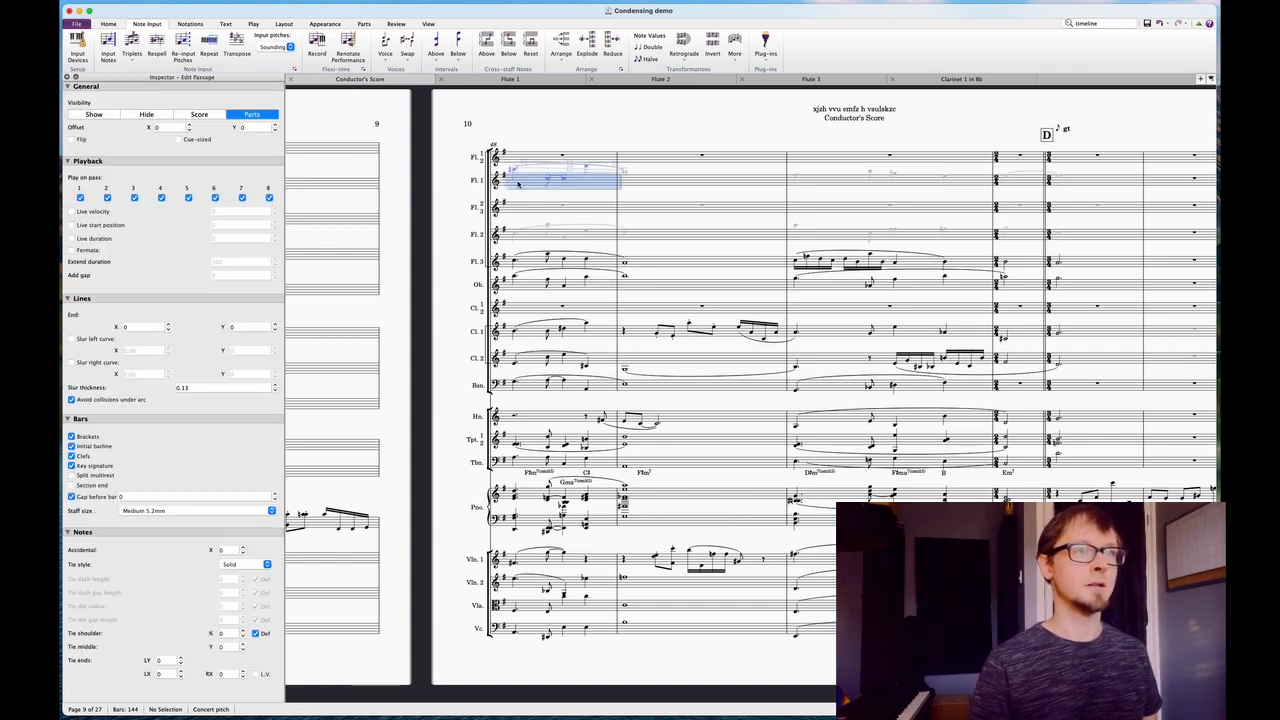
{"action": "left_click", "coordinate": [1067, 234], "text": "shift"}
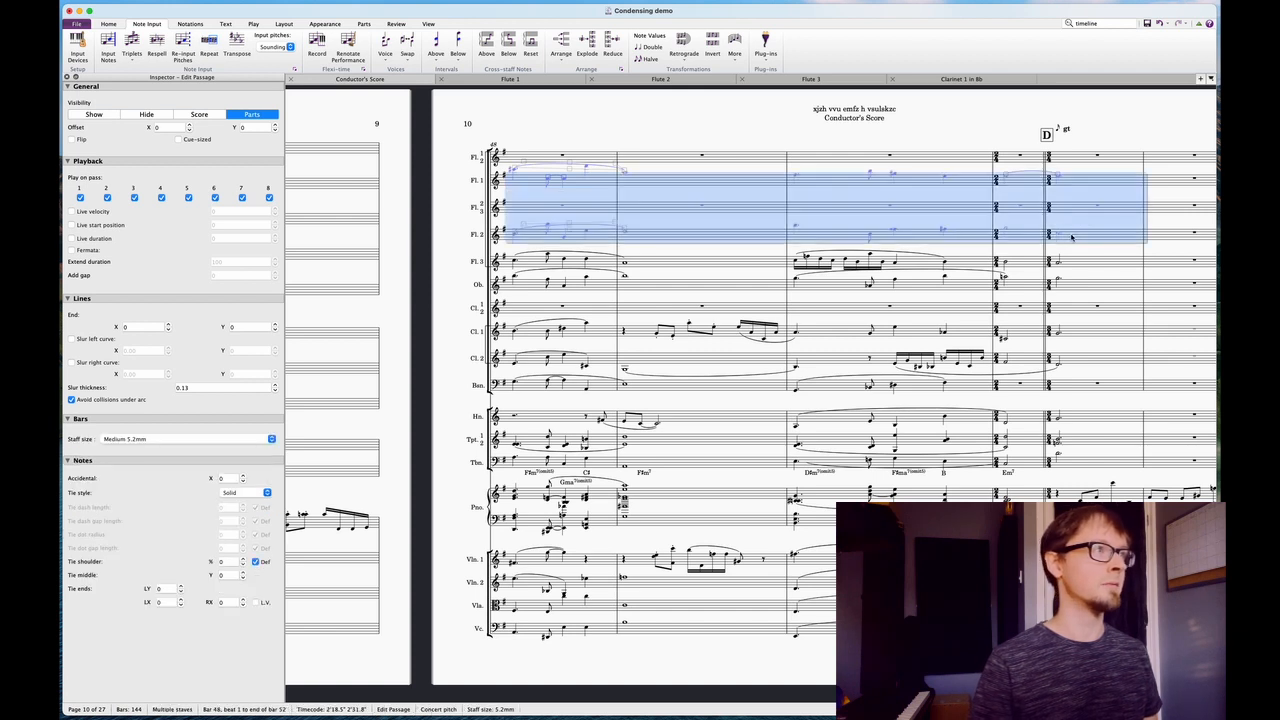
{"action": "left_click", "coordinate": [95, 116]}
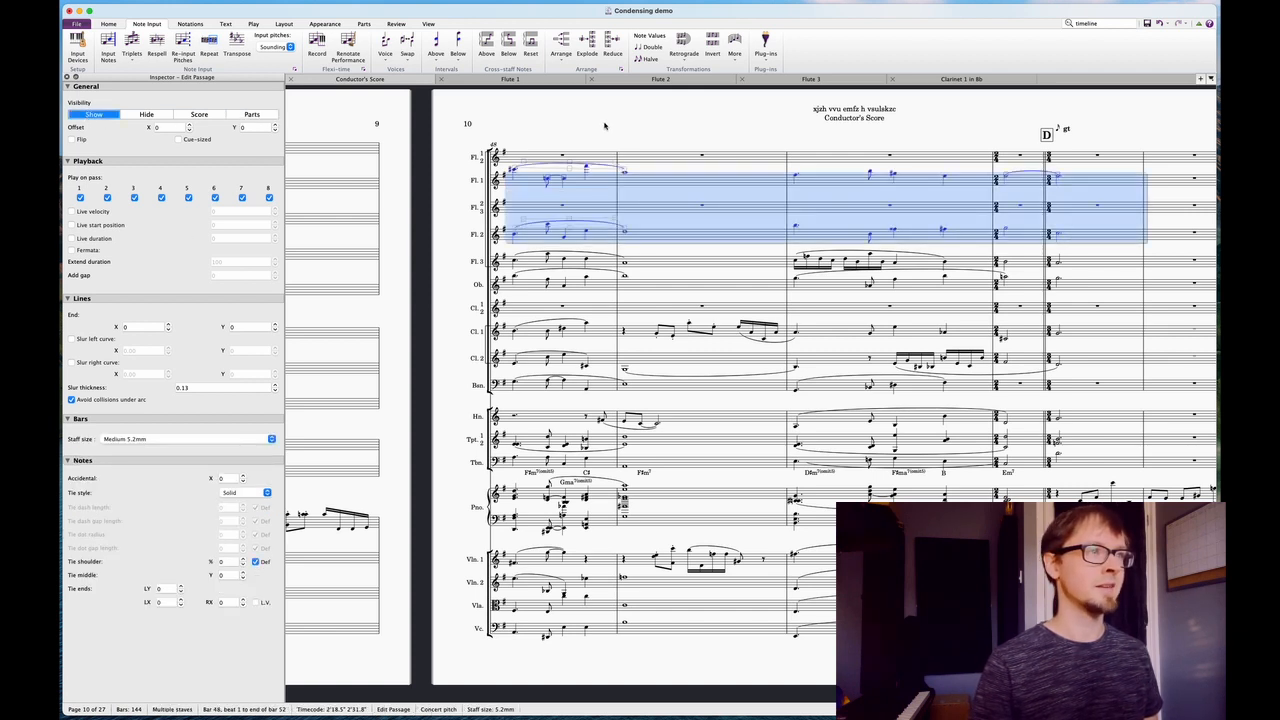
{"action": "left_click", "coordinate": [610, 125]}
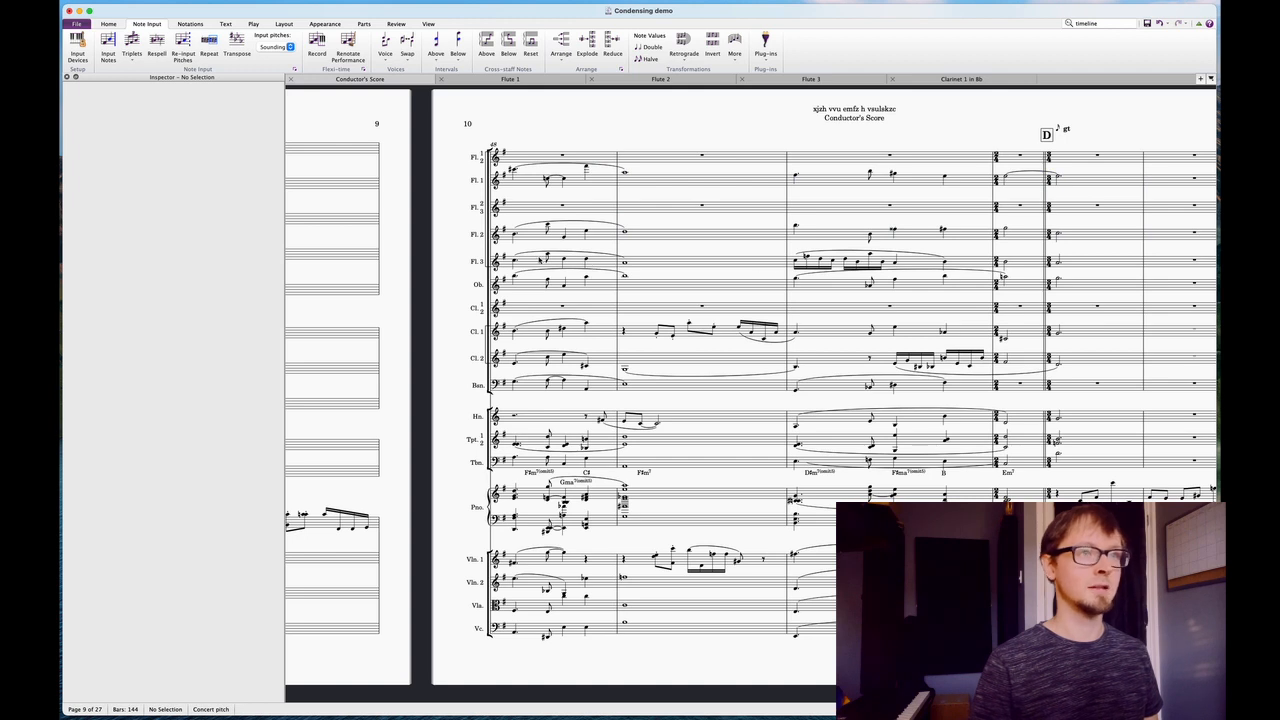
Reduce bars 48 to 52 of Flute 1 and Flute 2 onto the existing condensed Flute 1–2 staff
{"action": "left_click", "coordinate": [895, 262]}
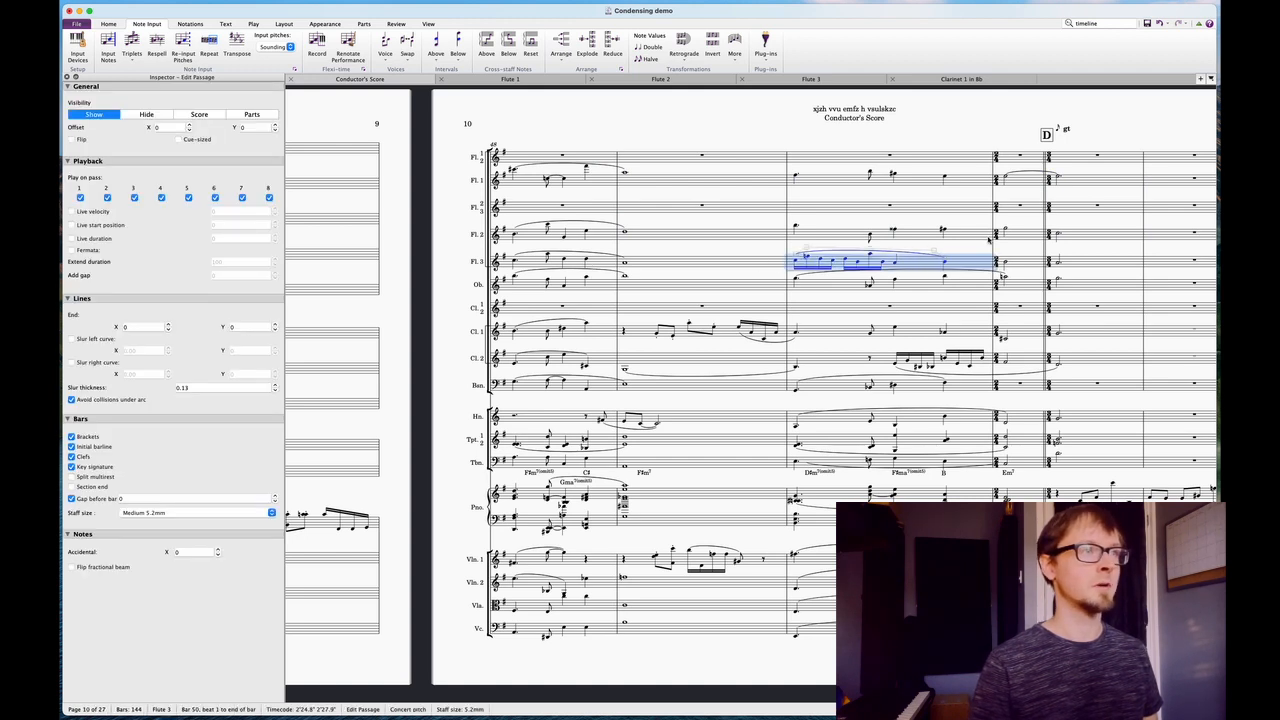
{"action": "left_click", "coordinate": [926, 232]}
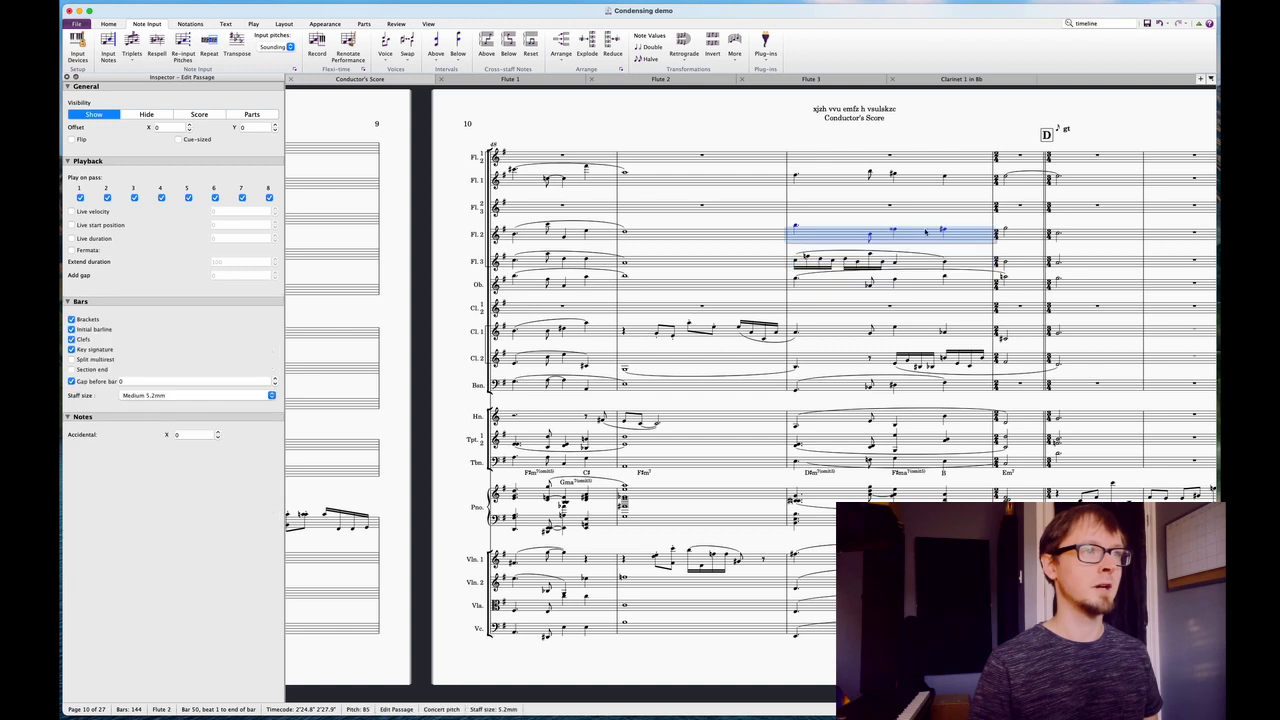
{"action": "left_click", "coordinate": [1078, 241]}
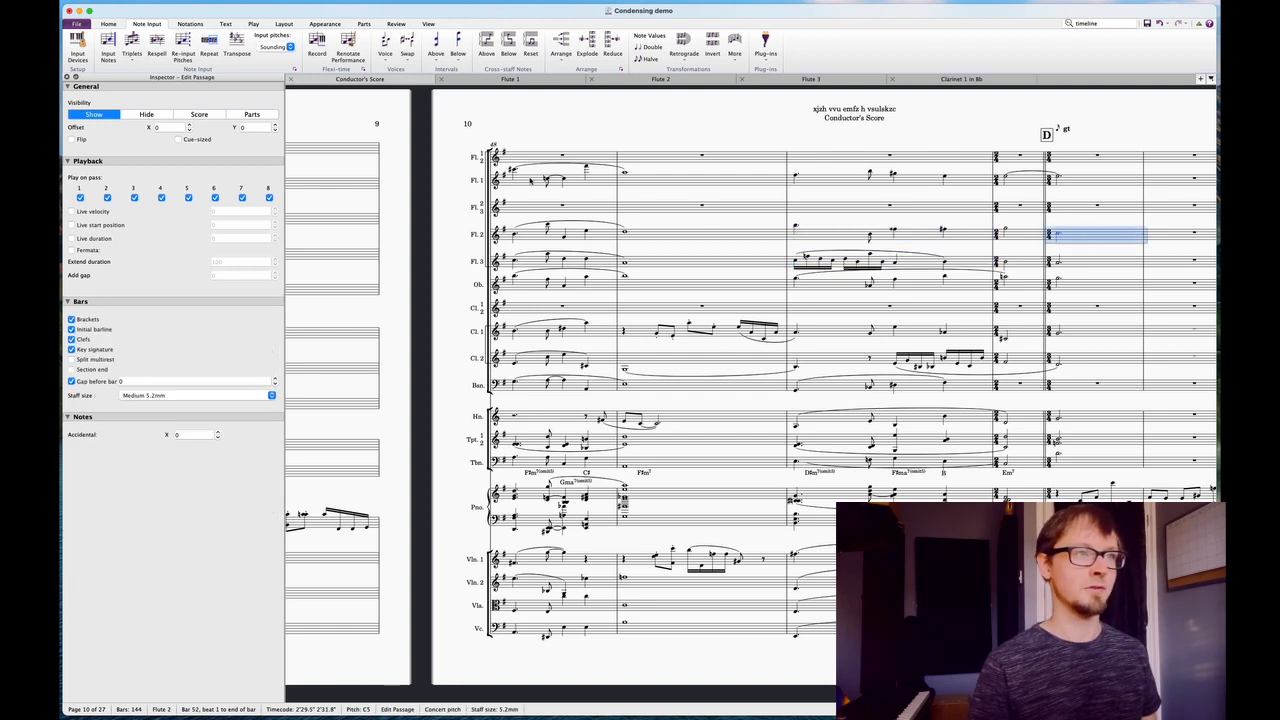
{"action": "left_click", "coordinate": [528, 233], "text": "shift"}
{"action": "left_click", "coordinate": [527, 178], "text": "super"}
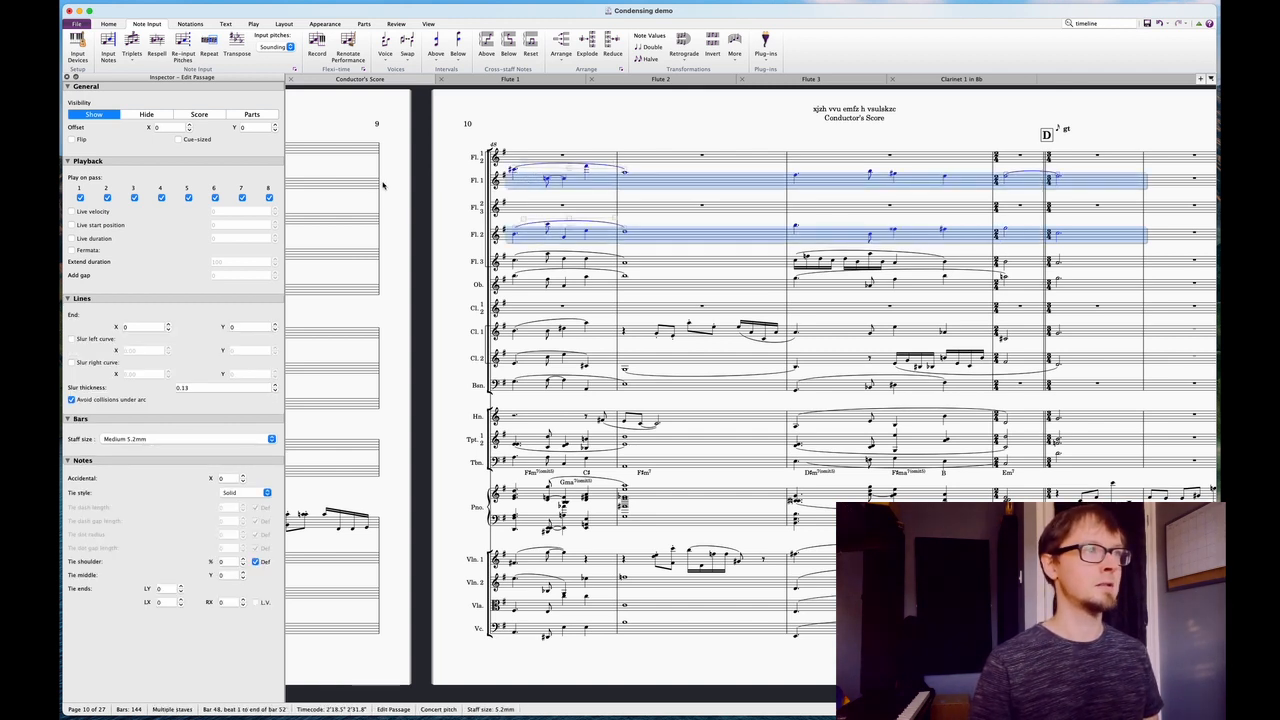
{"action": "left_click", "coordinate": [617, 50]}
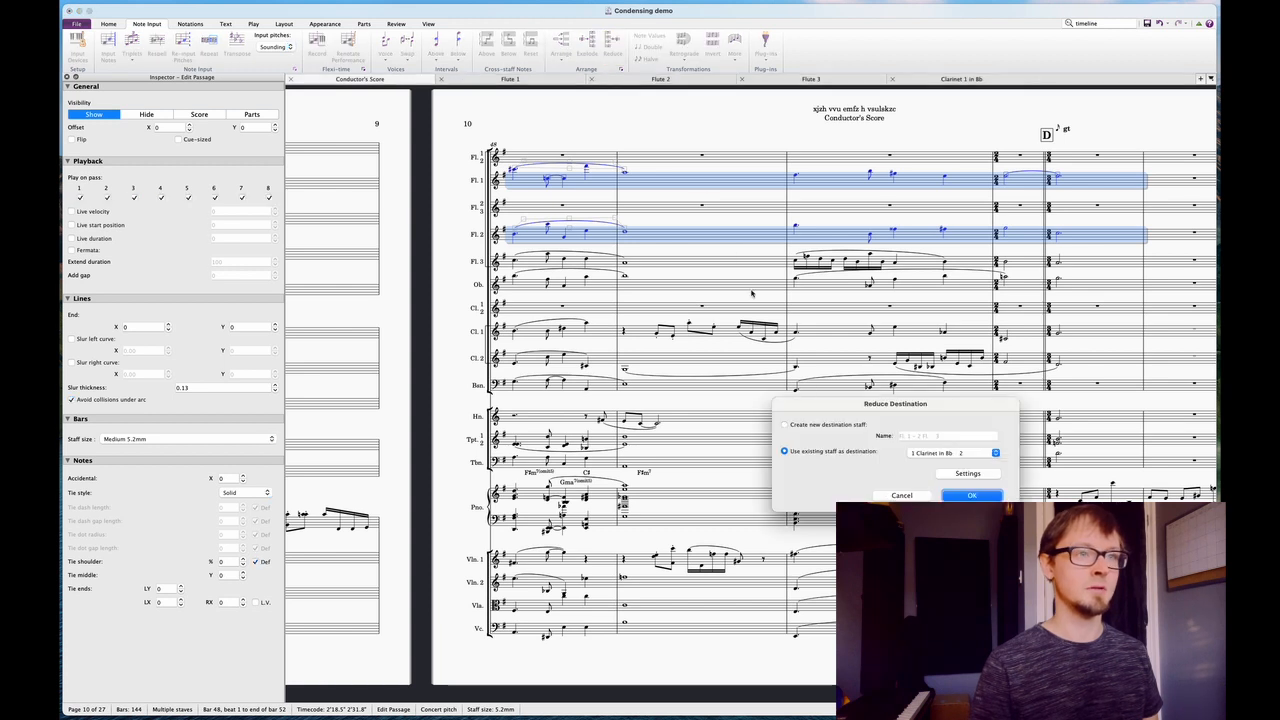
{"action": "left_click", "coordinate": [946, 452]}
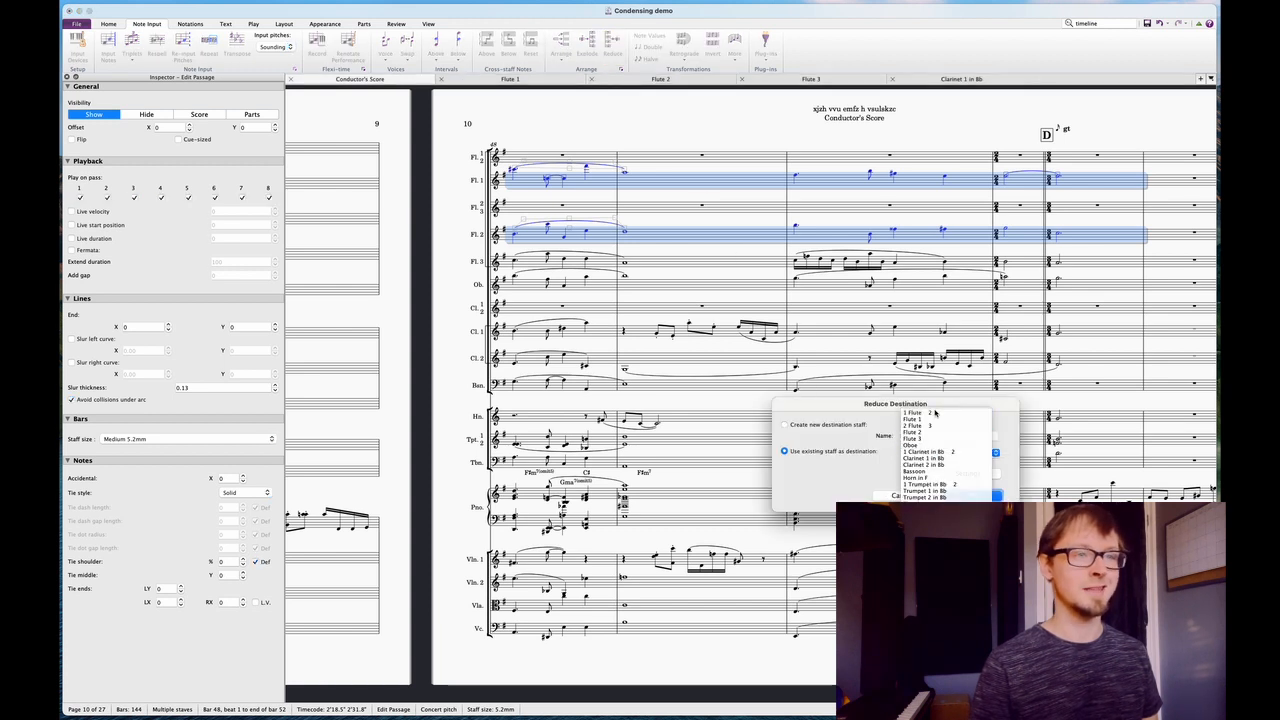
{"action": "left_click", "coordinate": [935, 413]}
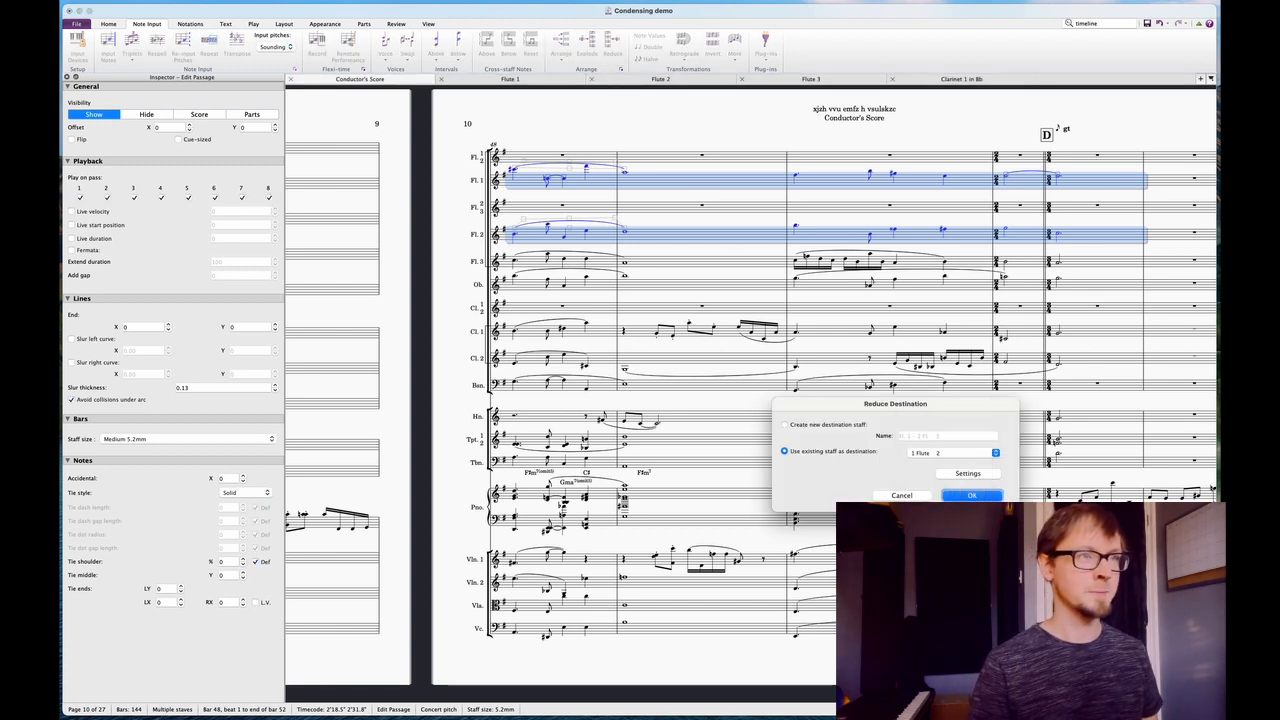
{"action": "left_click", "coordinate": [971, 495]}
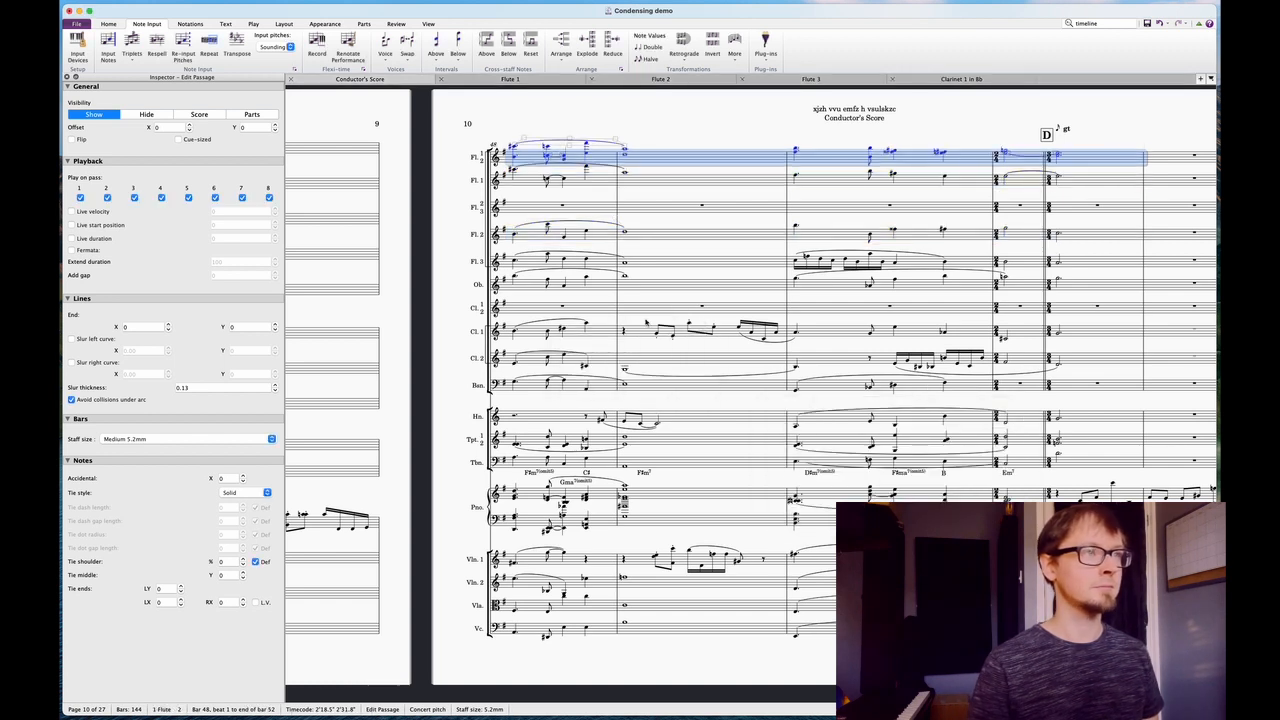
Set the visibility of the individual Flute 1 and Flute 2 music in bars 48 to 52 to Parts
{"action": "left_click", "coordinate": [516, 178]}
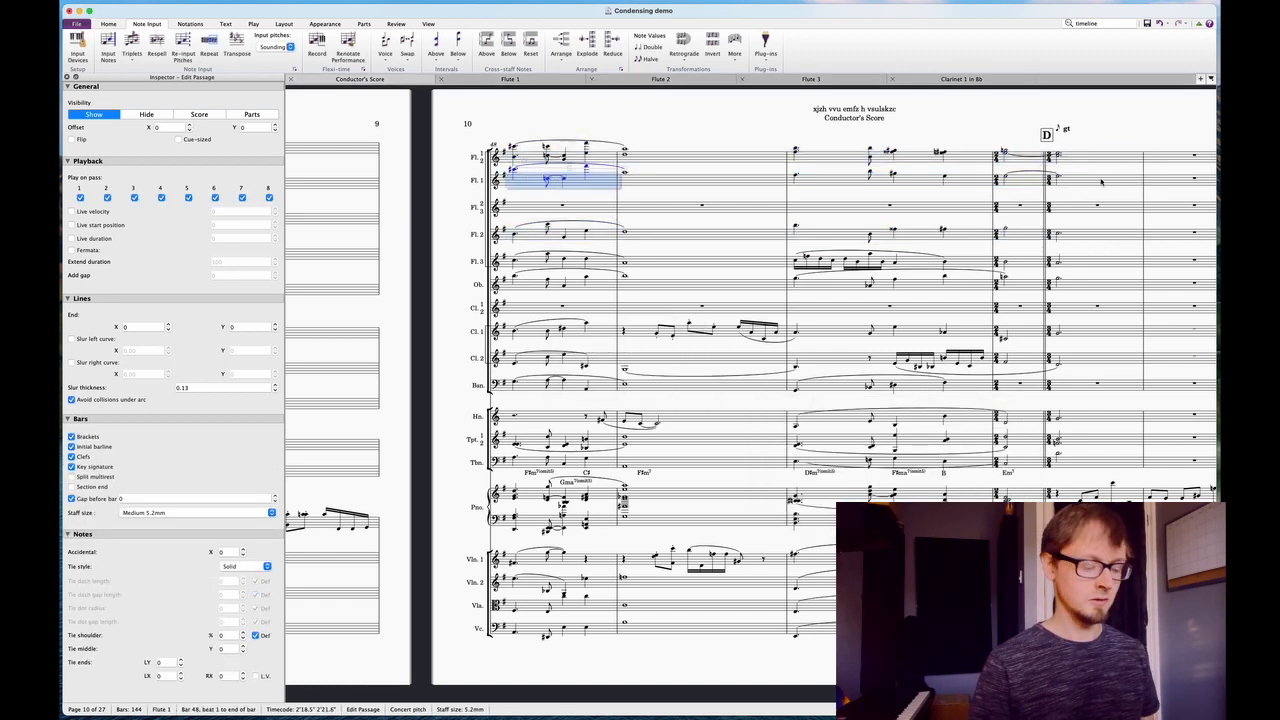
{"action": "left_click", "coordinate": [1099, 181], "text": "shift"}
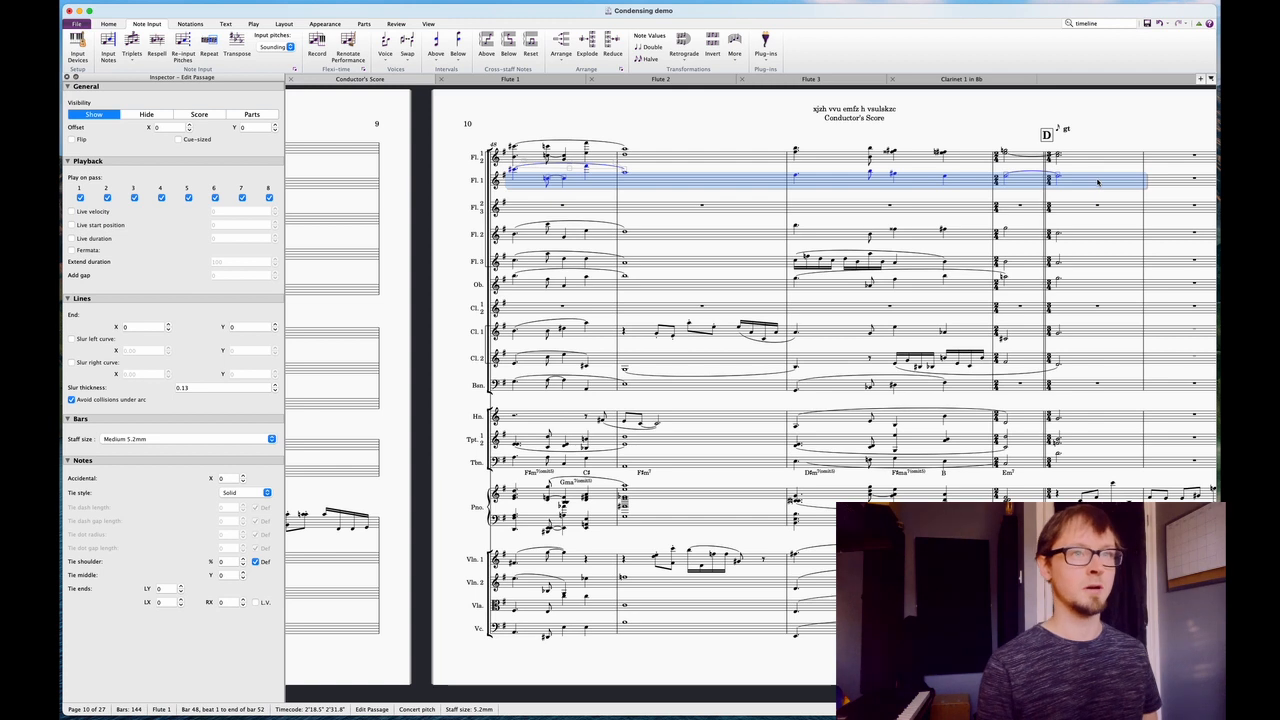
{"action": "key", "text": "super+shift+h"}
{"action": "left_click", "coordinate": [1096, 248]}
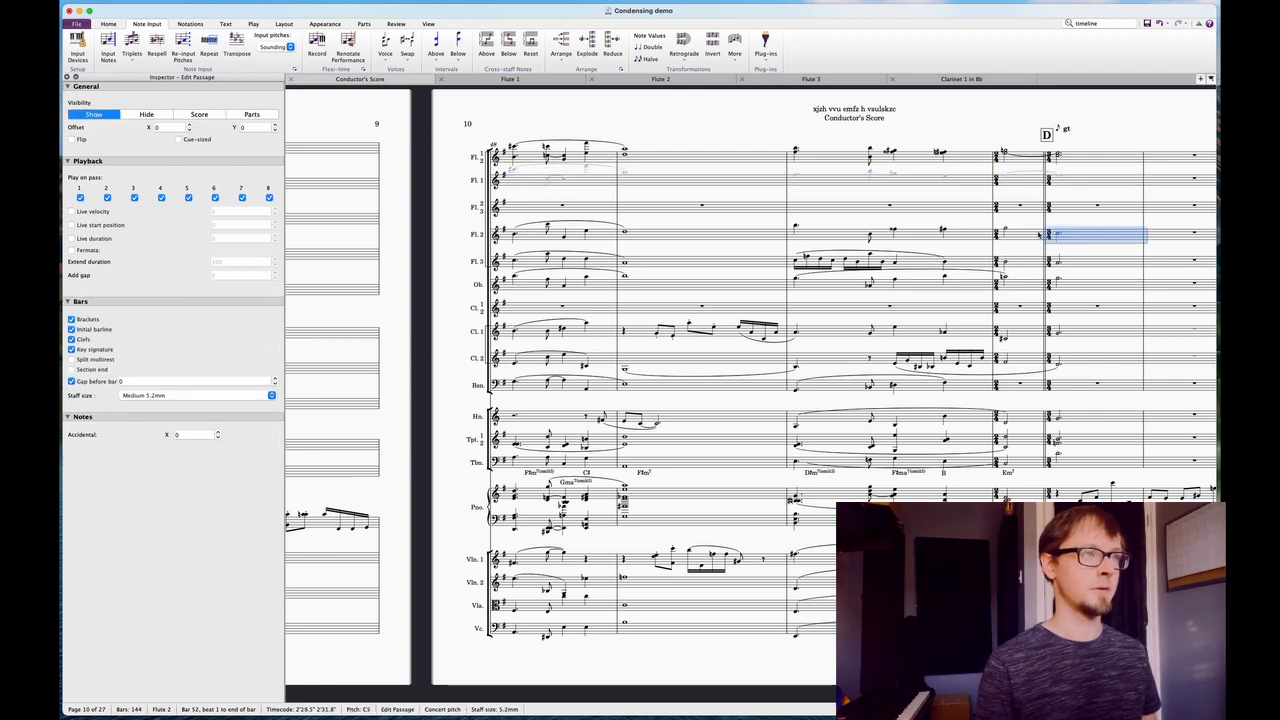
{"action": "left_click", "coordinate": [535, 238], "text": "shift"}
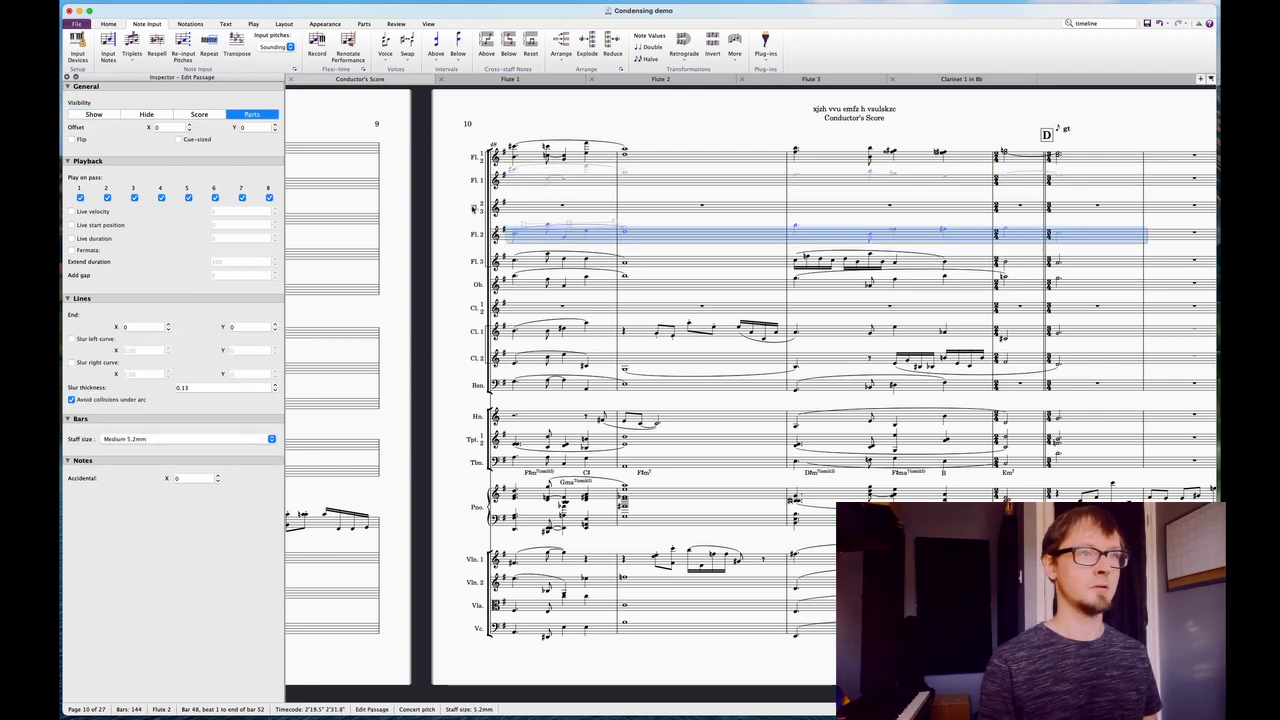
Hide the Flute 1, condensed Flute 2–3 and Flute 2 staves in the system starting at bar 48
{"action": "left_click", "coordinate": [523, 180], "text": "shift"}
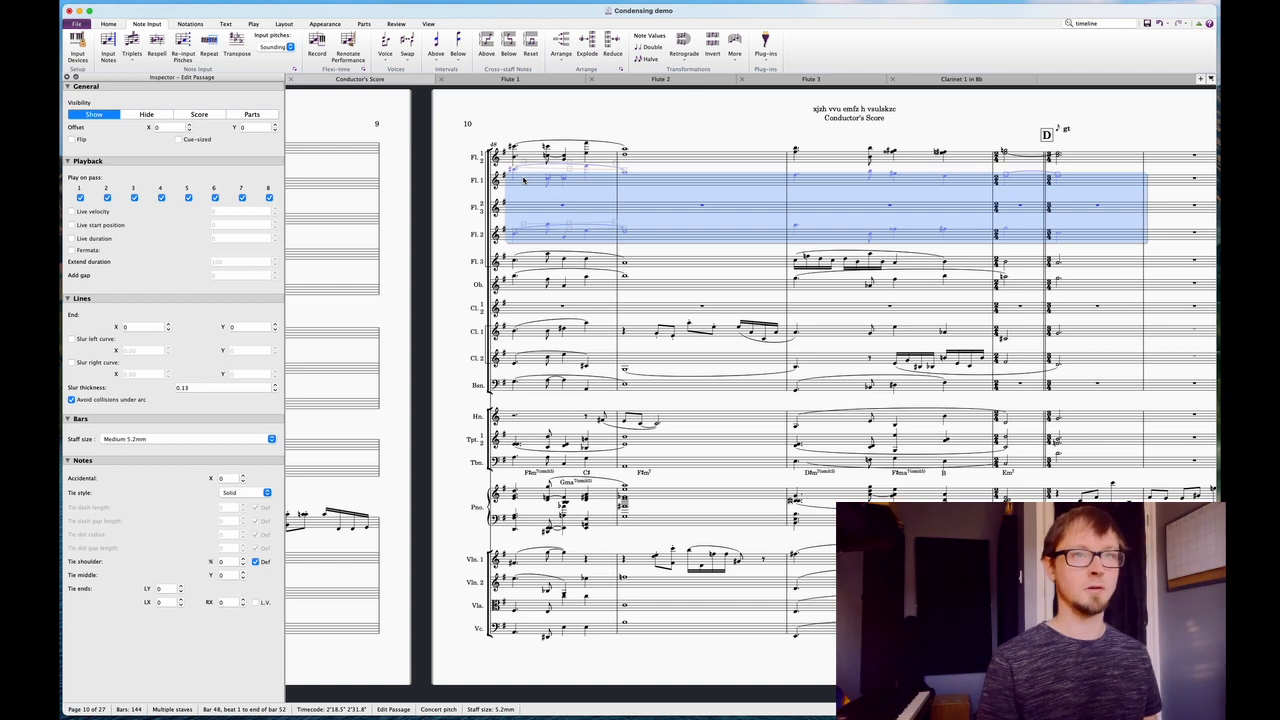
{"action": "left_click", "coordinate": [1165, 237], "text": "shift"}
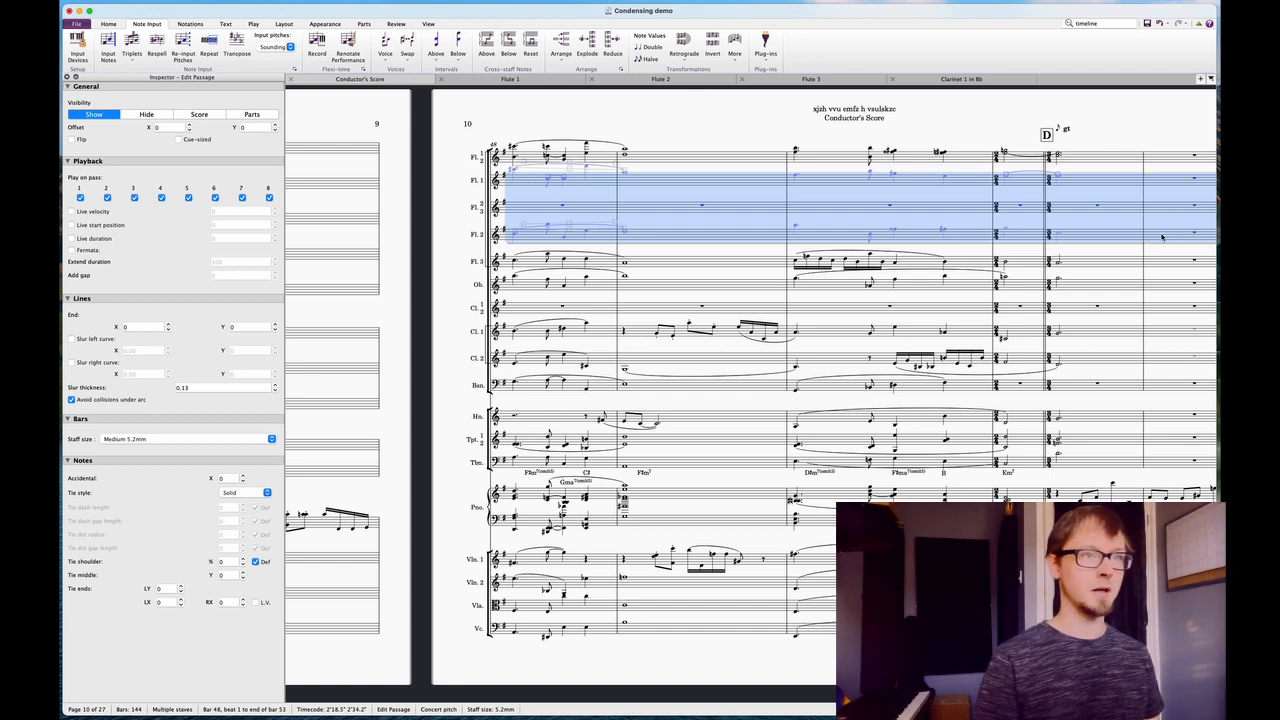
{"action": "key", "text": "Delete"}
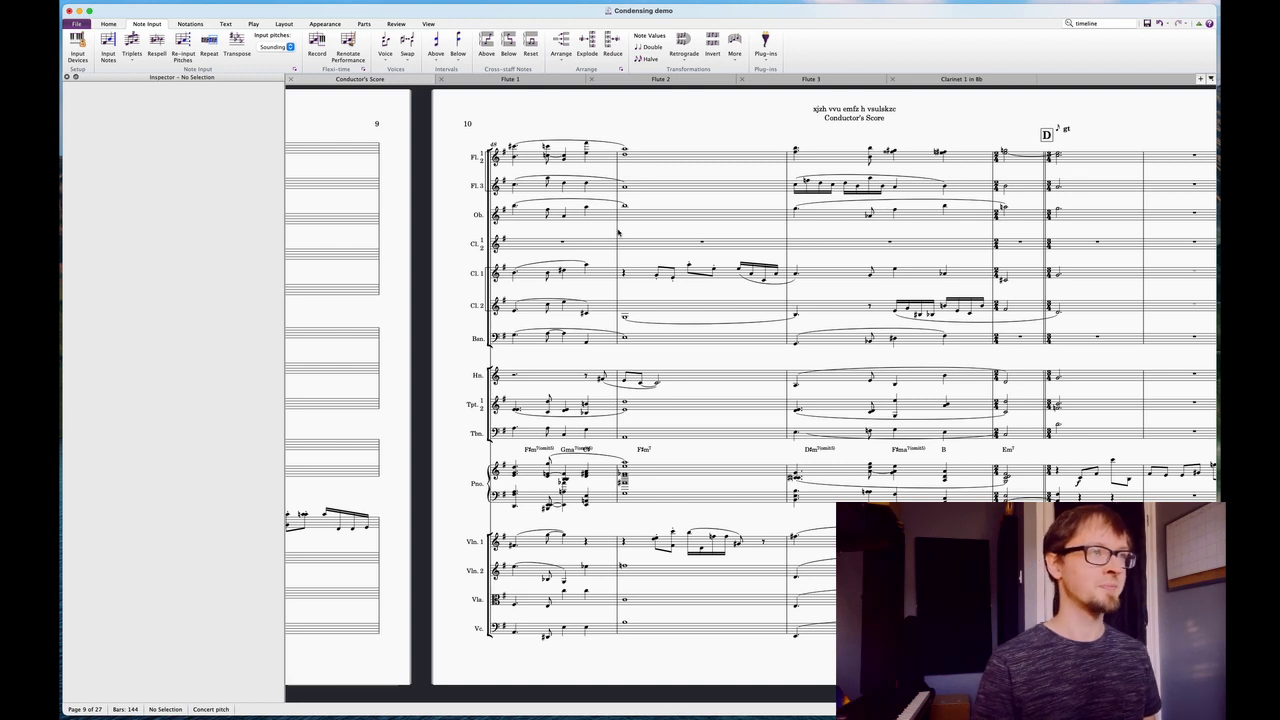
Hide the empty condensed Clarinet 1–2 staff in the system starting at bar 48
{"action": "left_click", "coordinate": [529, 276]}
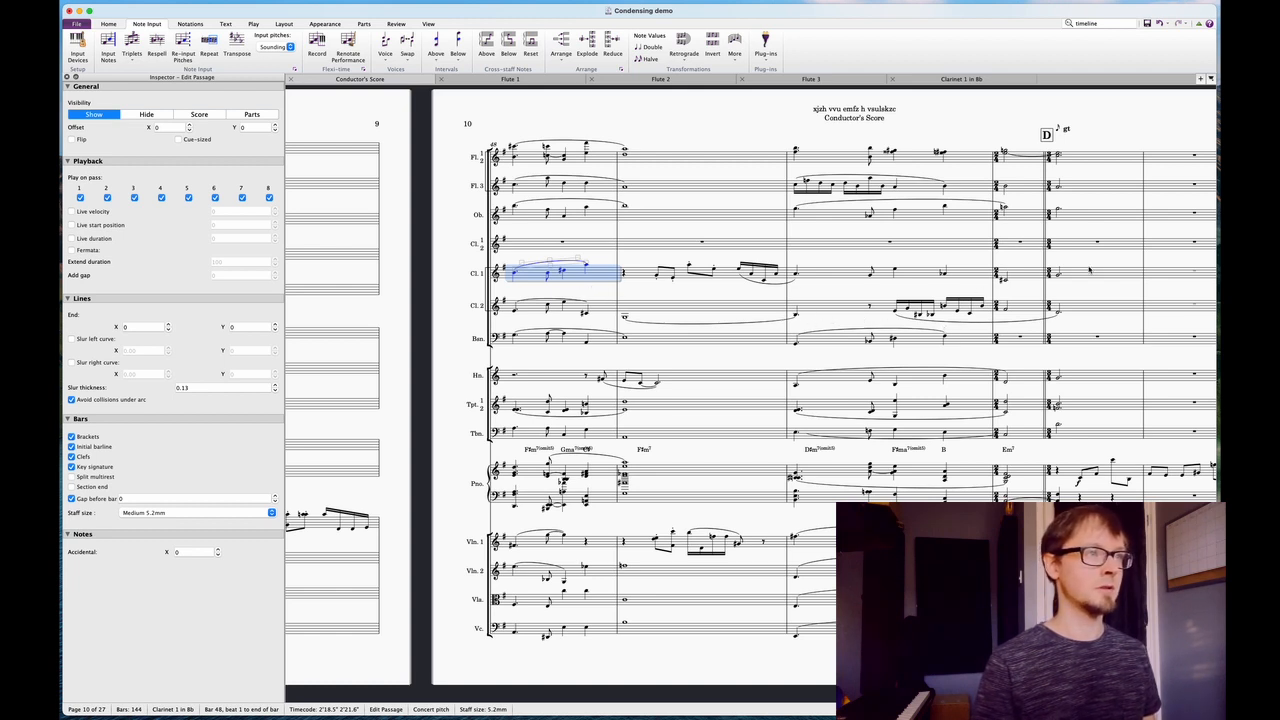
{"action": "double_click", "coordinate": [530, 244]}
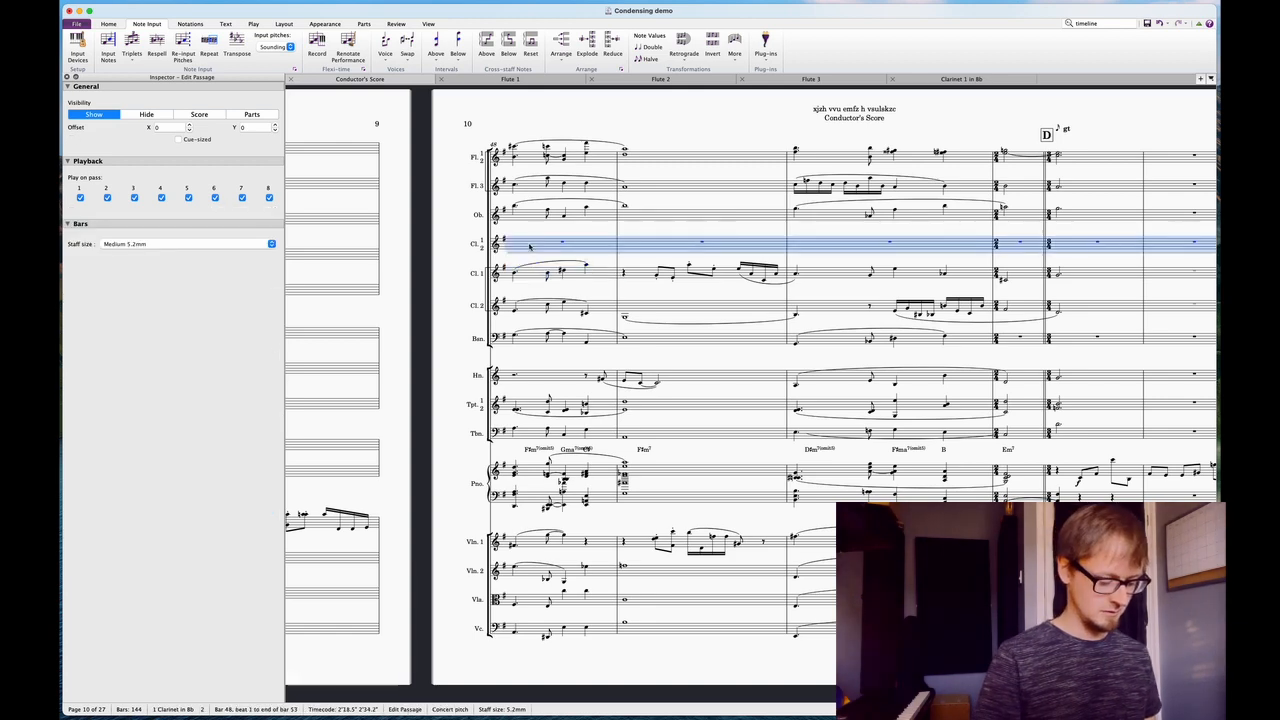
{"action": "key", "text": "Delete"}
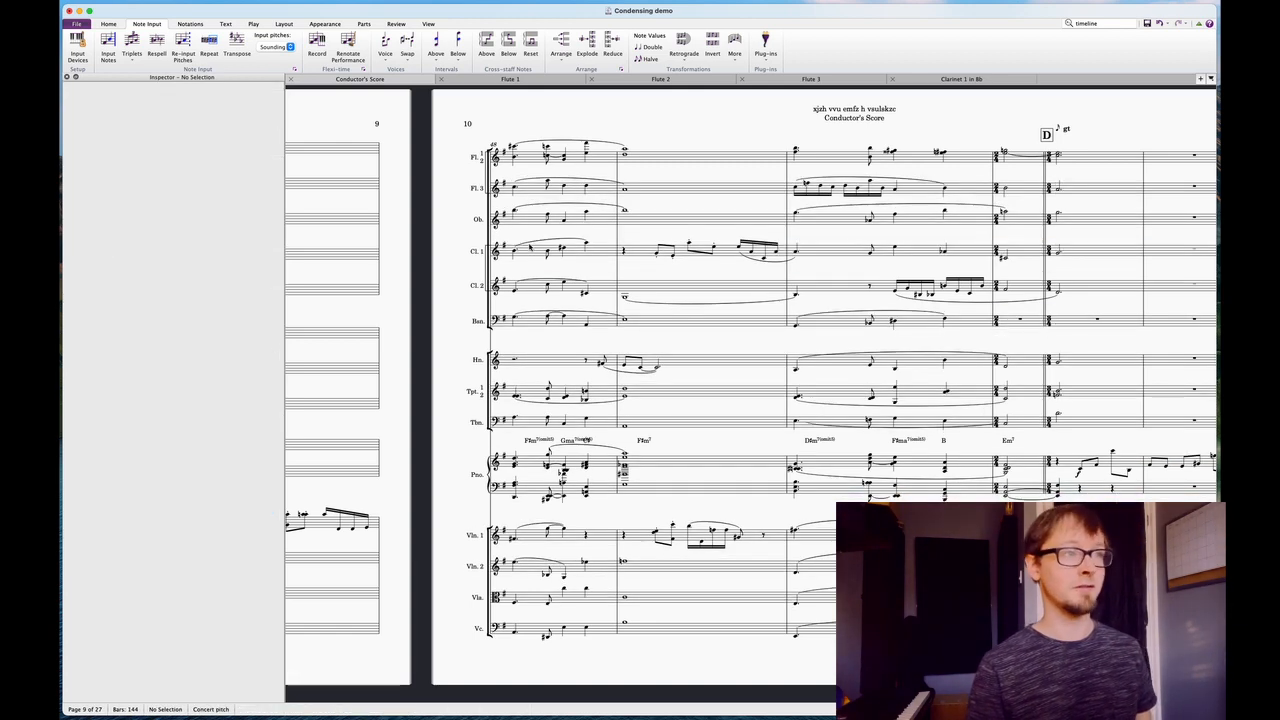
{"action": "scroll", "coordinate": [707, 263], "scroll_direction": "left", "scroll_amount": 8}
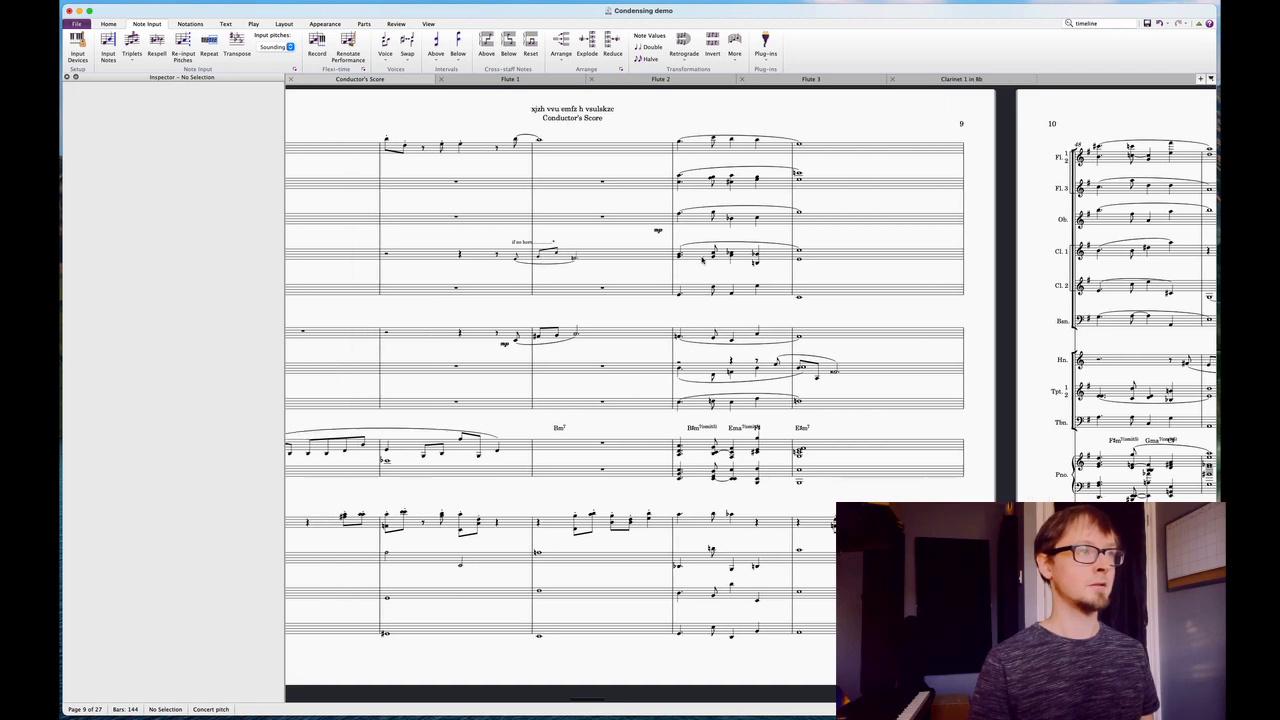
{"action": "scroll", "coordinate": [701, 261], "scroll_direction": "right", "scroll_amount": 1}
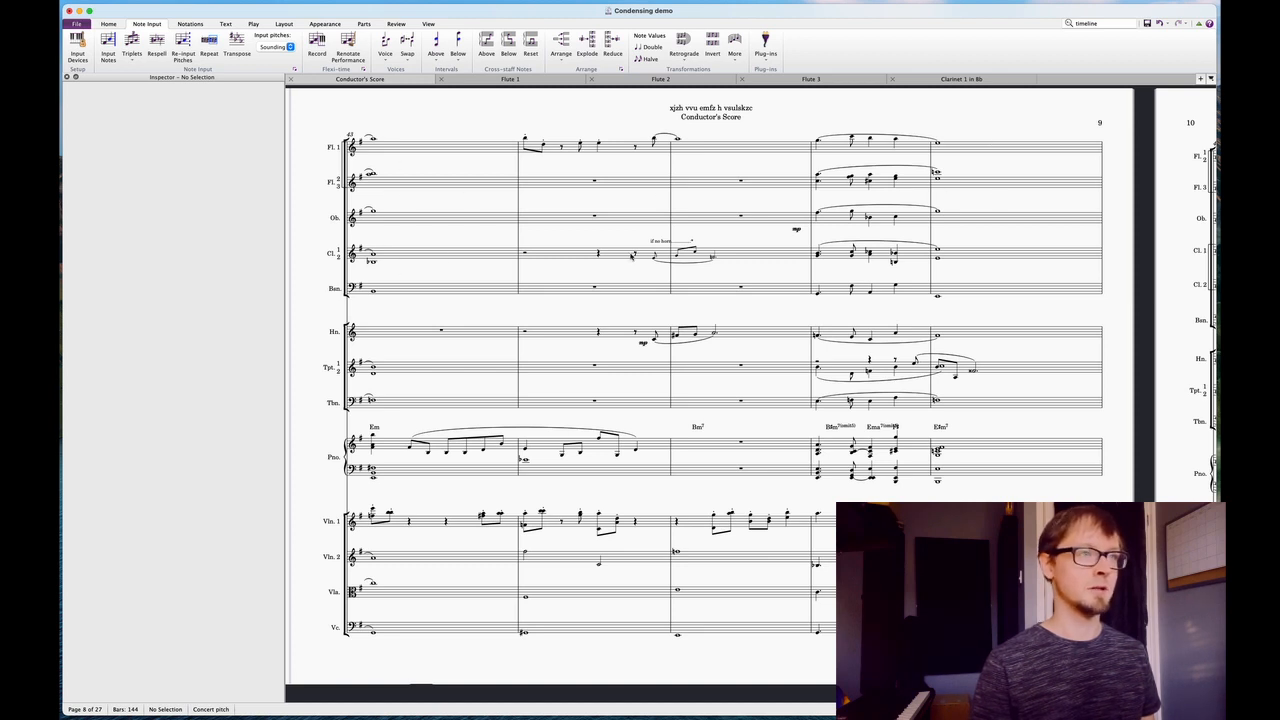
Add "1." in front of the "if no horn" text above the condensed Clarinet 1–2 staff in bar 44
{"action": "left_click", "coordinate": [652, 243]}
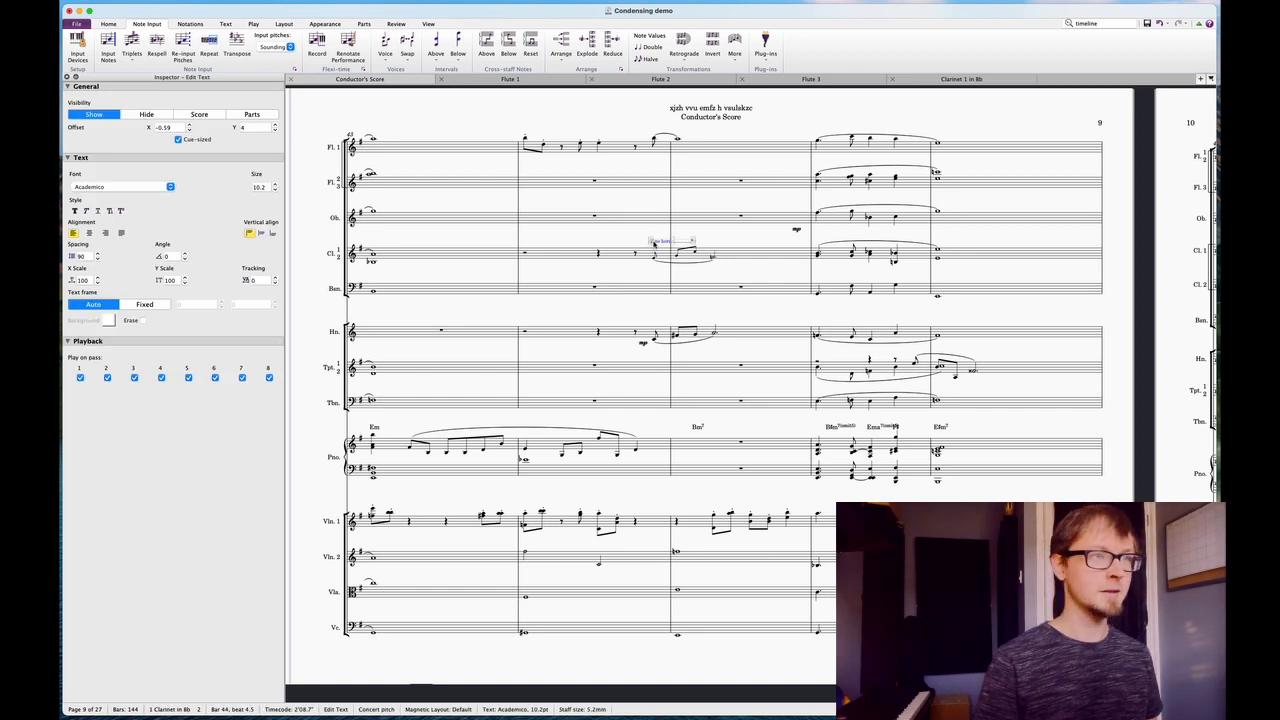
{"action": "double_click", "coordinate": [653, 243]}
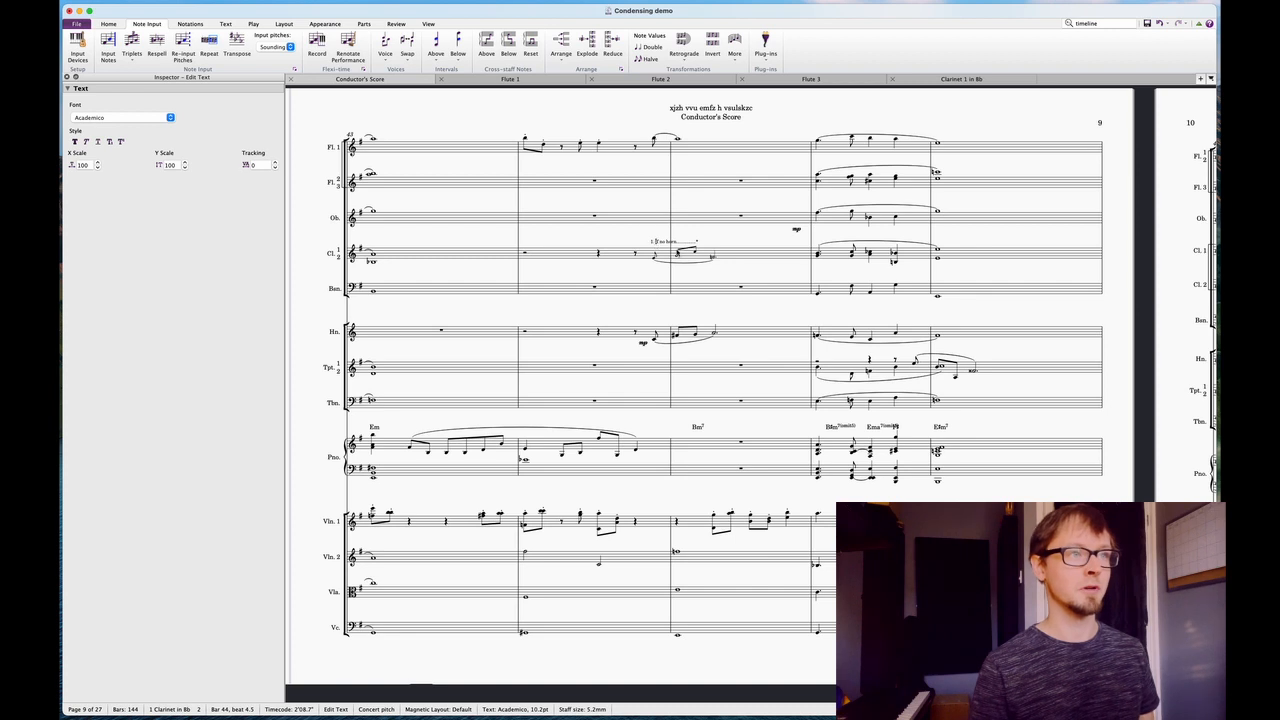
{"action": "left_click", "coordinate": [607, 233]}
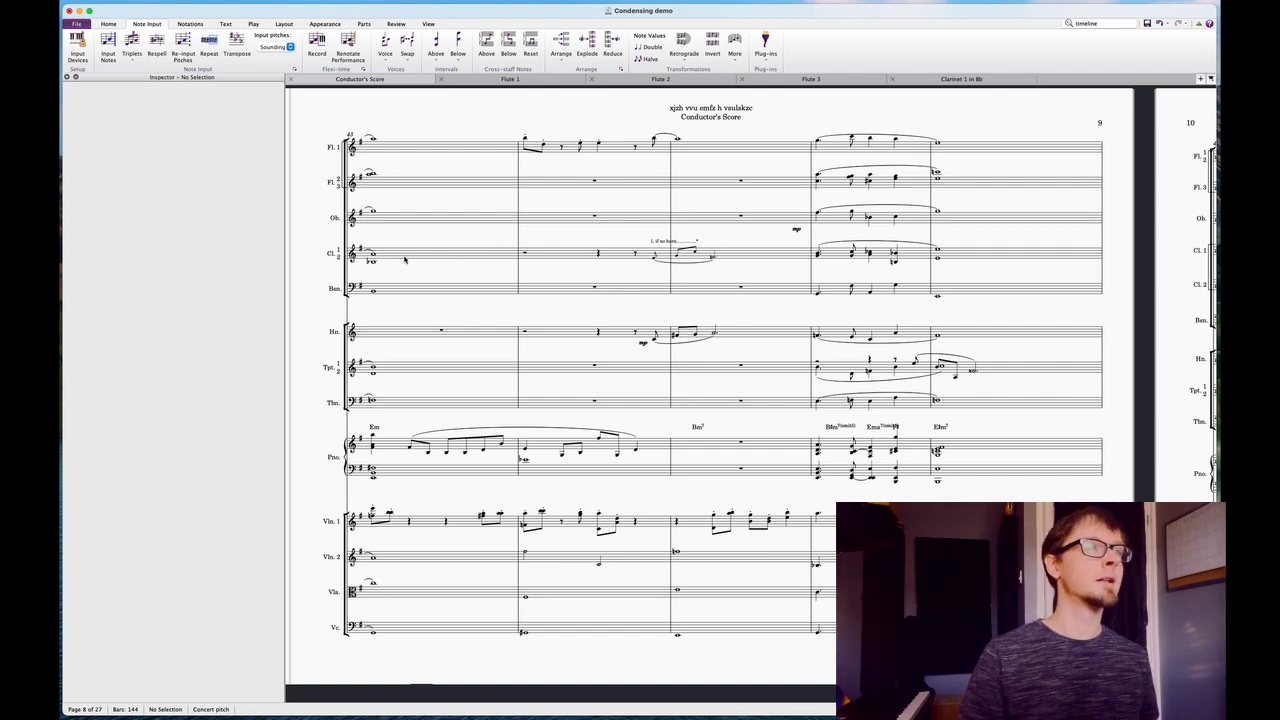
View the Clarinet 1 in Bb part and open the Clarinet 2 in Bb part
{"action": "scroll", "coordinate": [405, 260], "scroll_direction": "right", "scroll_amount": 10}
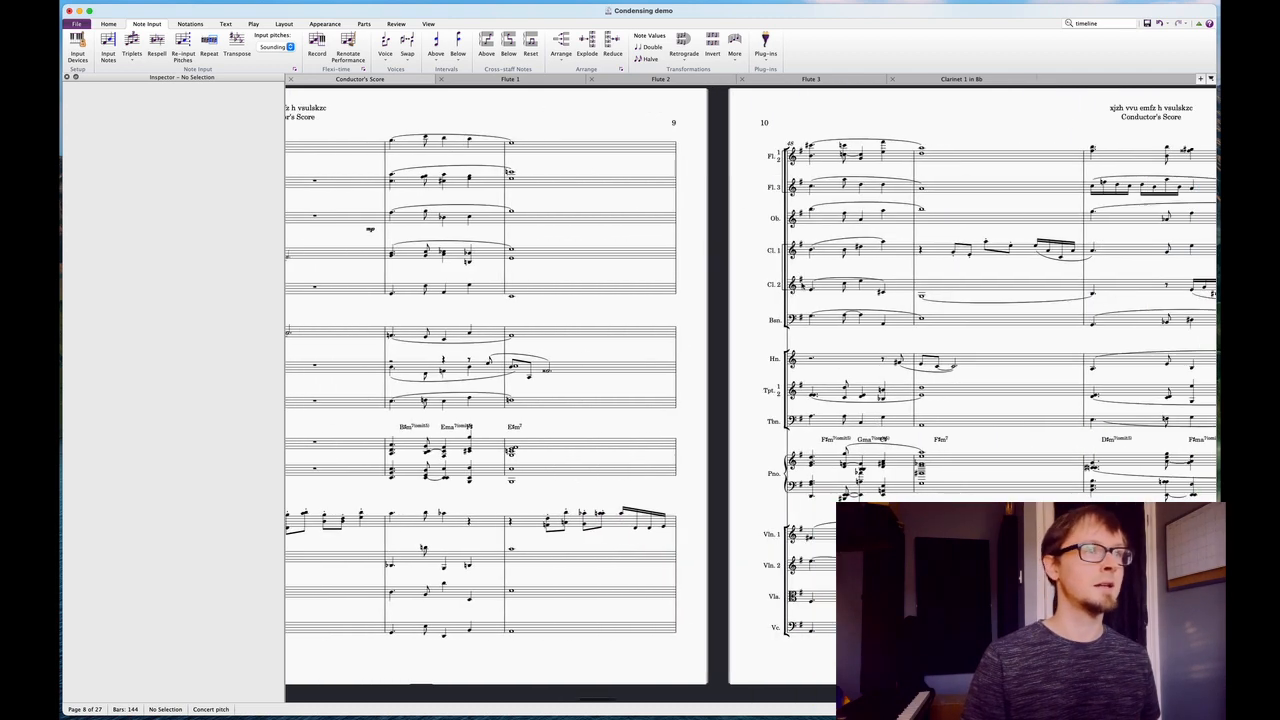
{"action": "scroll", "coordinate": [800, 286], "scroll_direction": "right", "scroll_amount": 5}
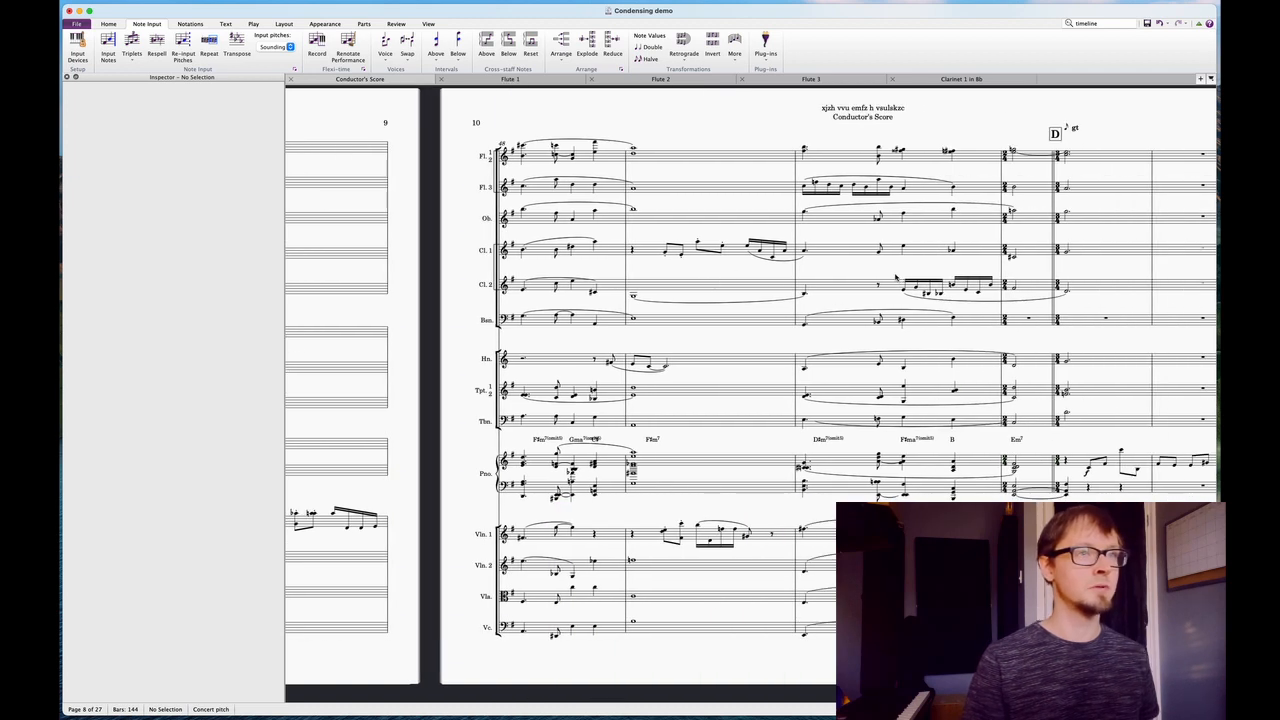
{"action": "scroll", "coordinate": [896, 279], "scroll_direction": "left", "scroll_amount": 8}
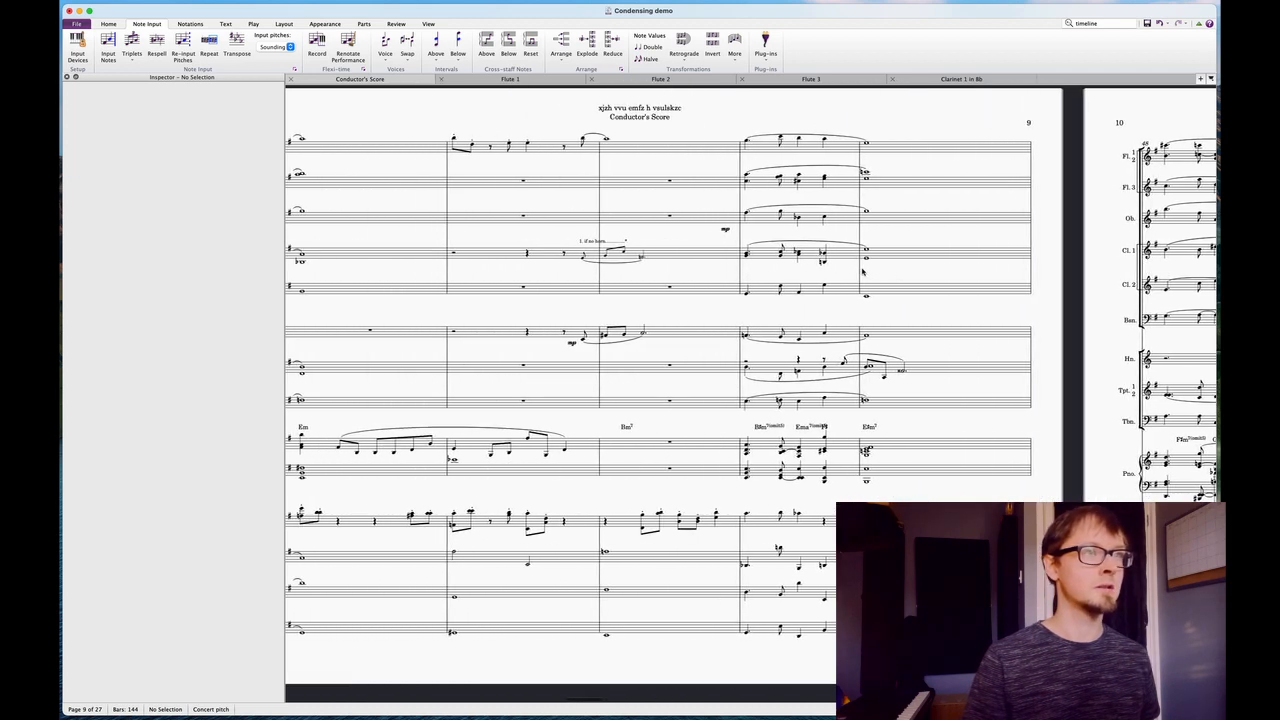
{"action": "scroll", "coordinate": [862, 272], "scroll_direction": "left", "scroll_amount": 1}
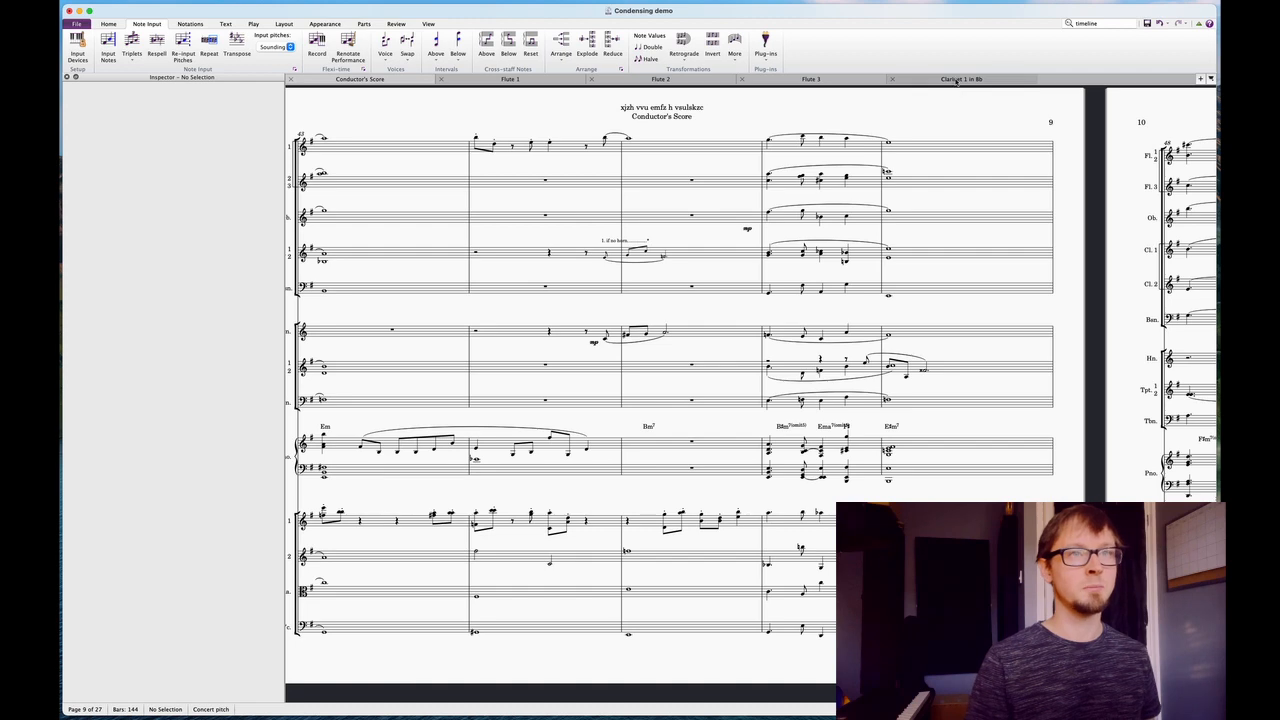
{"action": "left_click", "coordinate": [955, 79]}
{"action": "left_click", "coordinate": [1203, 79]}
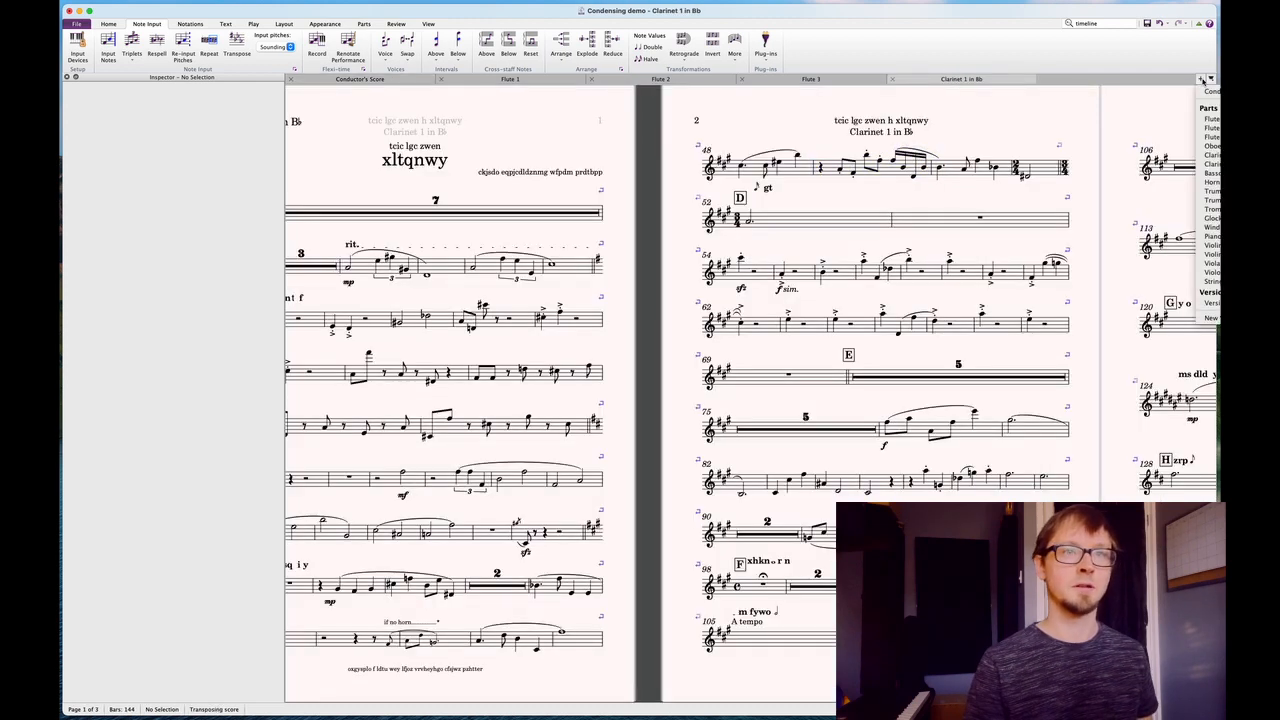
{"action": "left_click", "coordinate": [1210, 164]}
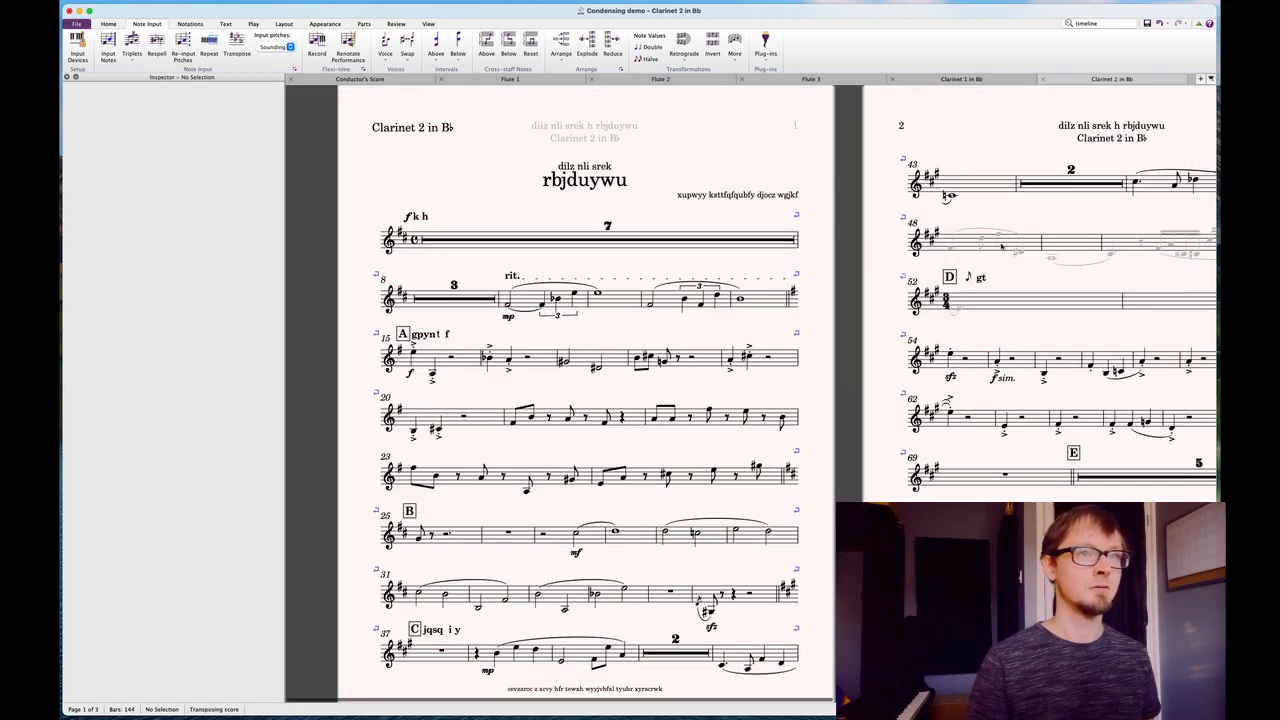
Set the visibility of bars 48 to 51 in the Clarinet 2 part to Show and return to the conductor's score
{"action": "scroll", "coordinate": [990, 265], "scroll_direction": "right", "scroll_amount": 5}
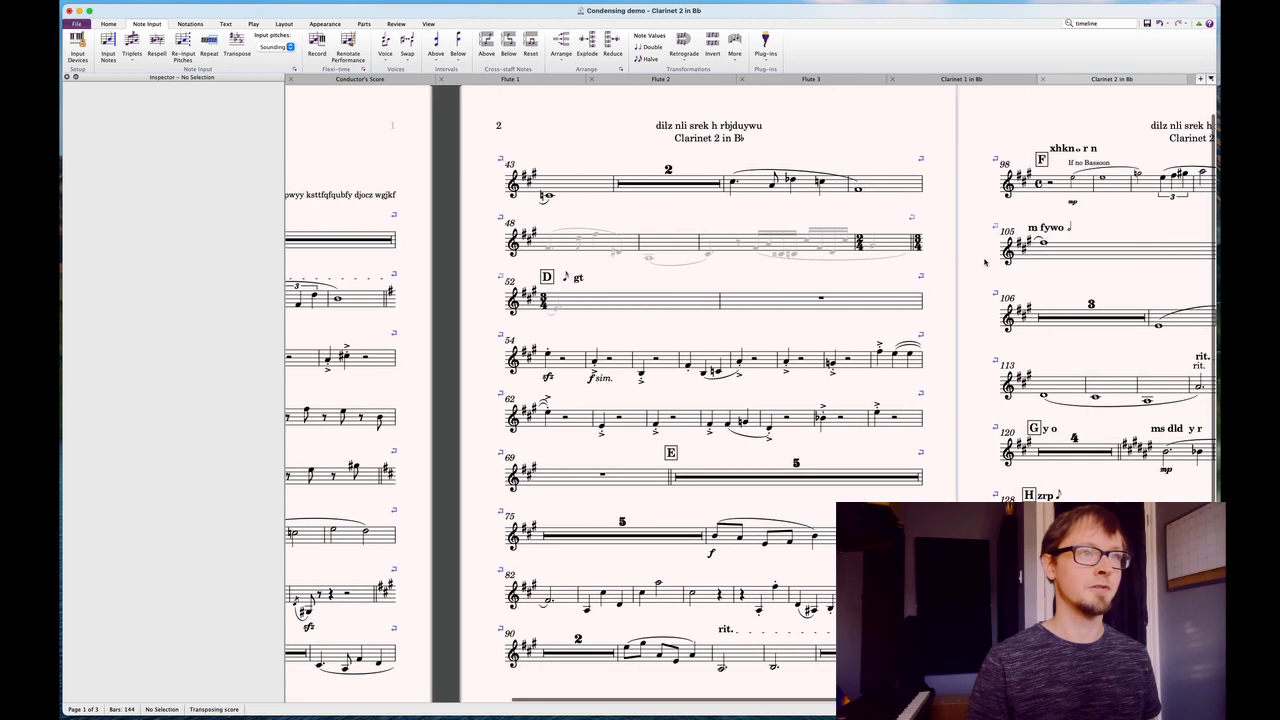
{"action": "left_click", "coordinate": [905, 251]}
{"action": "left_click", "coordinate": [552, 246], "text": "shift"}
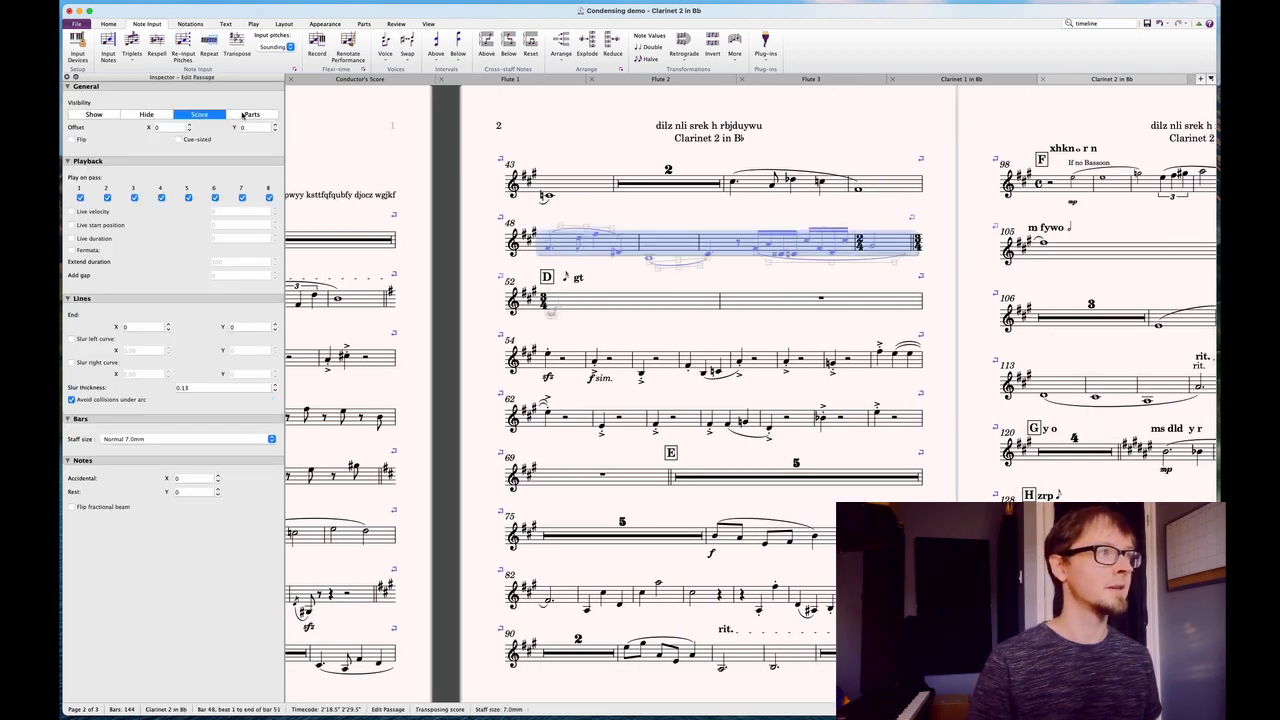
{"action": "left_click", "coordinate": [104, 115]}
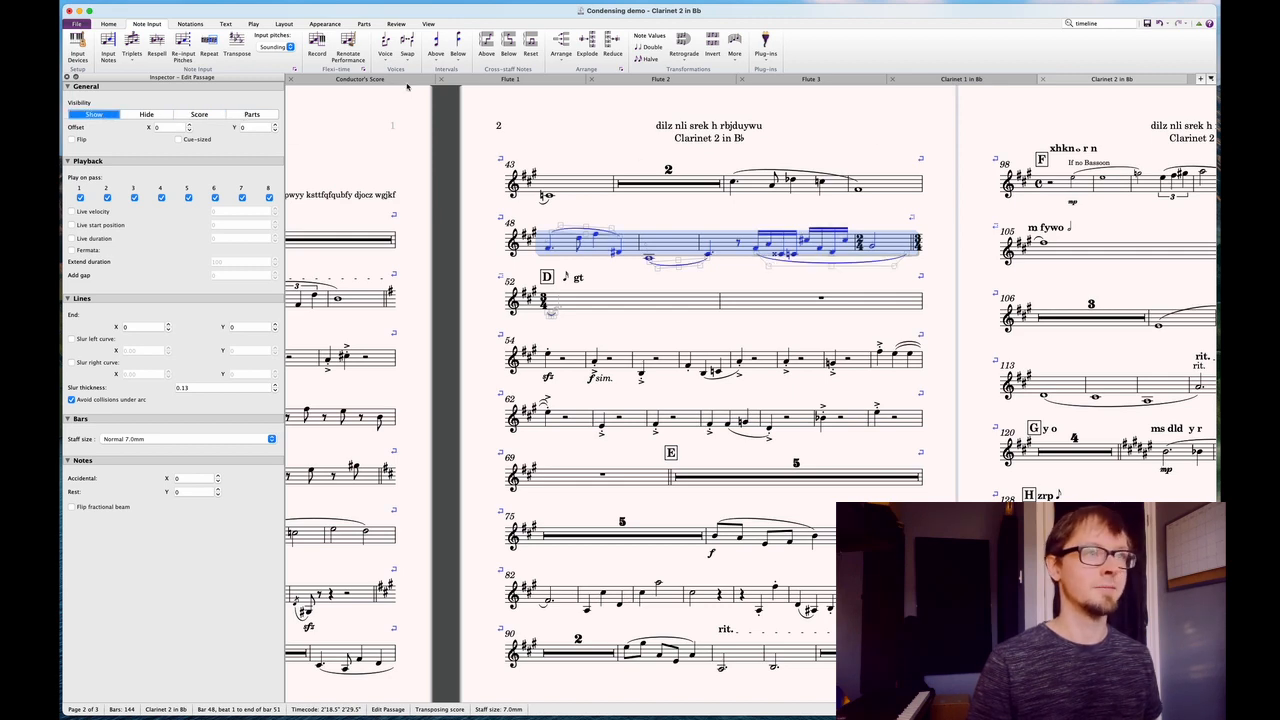
{"action": "left_click", "coordinate": [350, 79]}
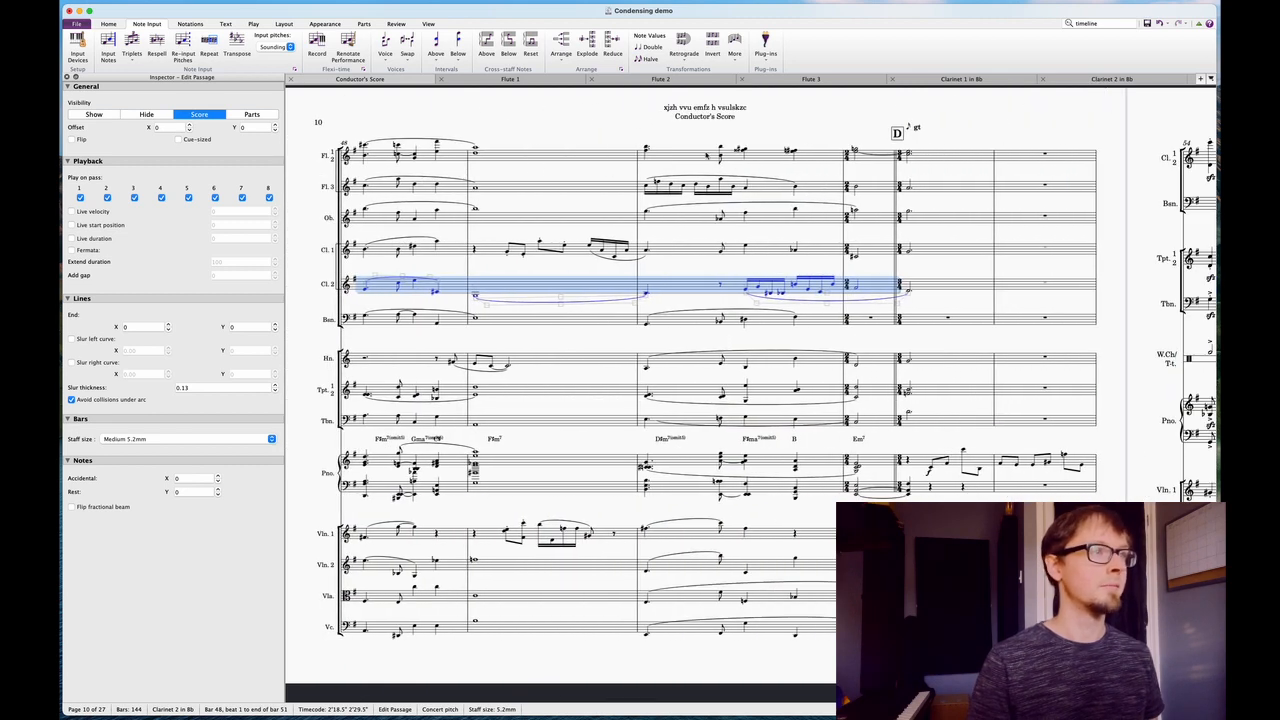
{"action": "left_click", "coordinate": [564, 116]}
Select all staves in the system of bars 43 to 47 and review the staff size choices, keeping Medium 5.2mm
{"action": "scroll", "coordinate": [696, 195], "scroll_direction": "left", "scroll_amount": 10}
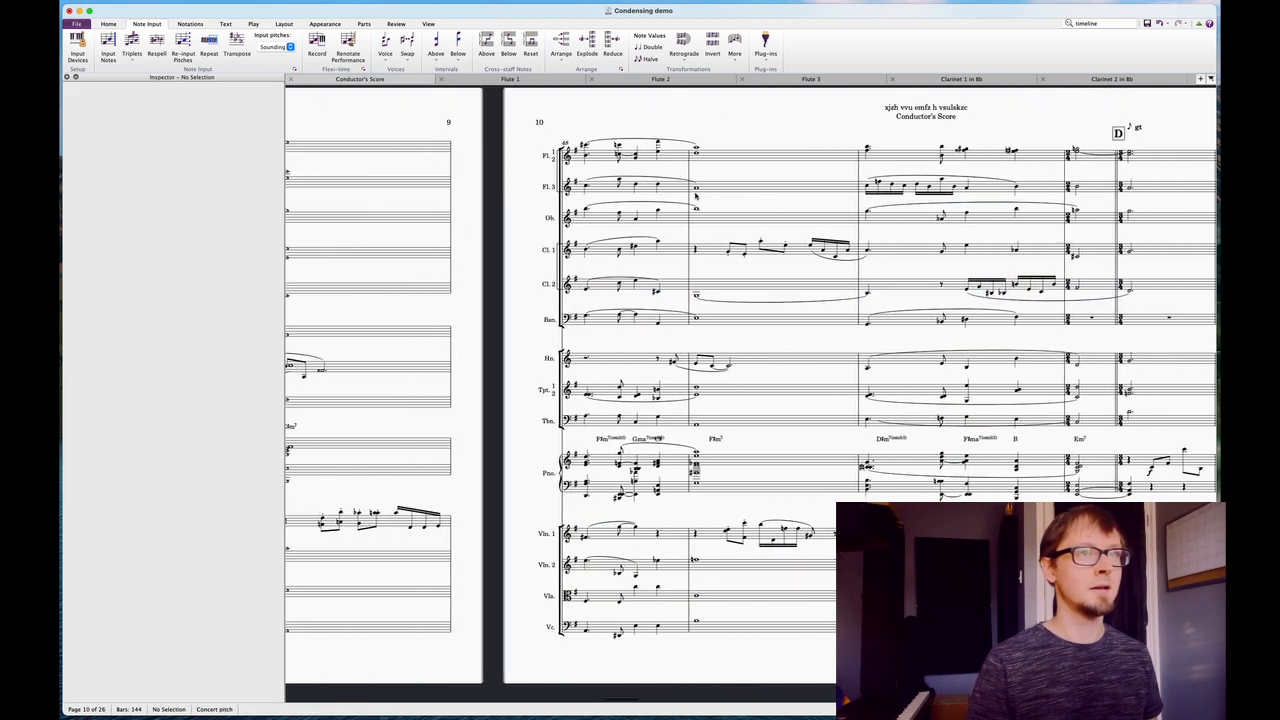
{"action": "scroll", "coordinate": [696, 195], "scroll_direction": "left", "scroll_amount": 6}
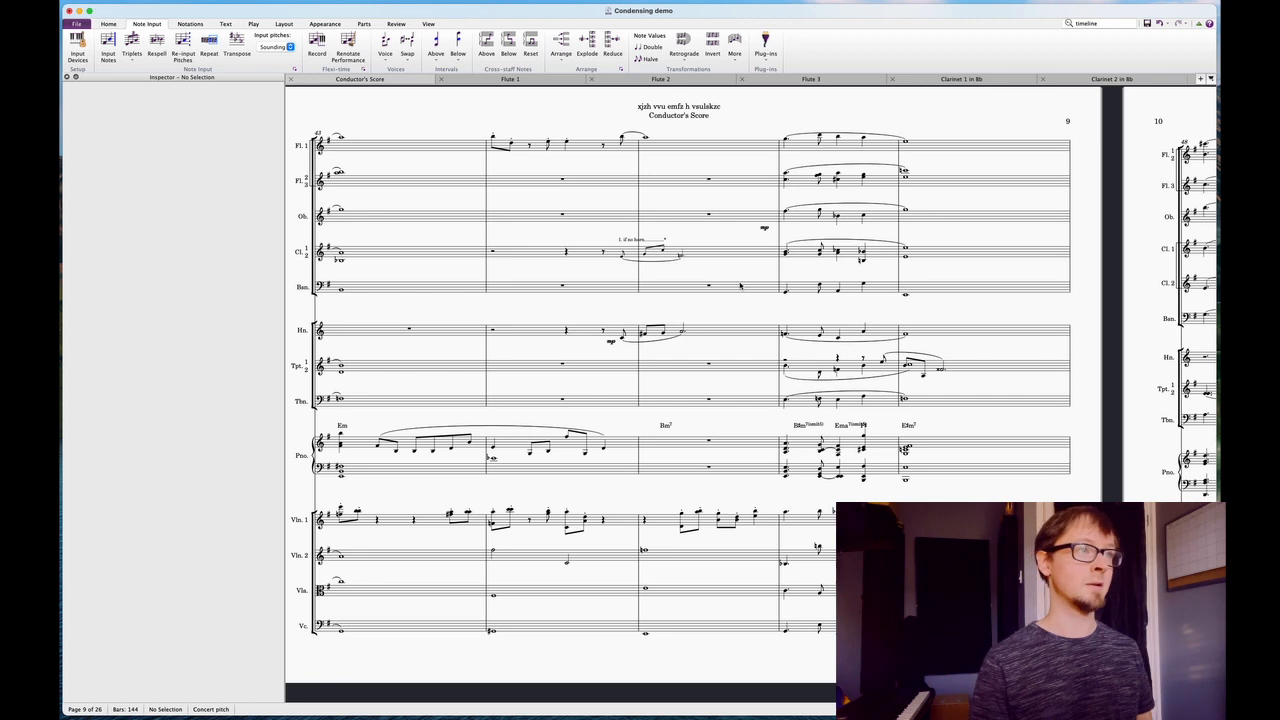
{"action": "left_click", "coordinate": [404, 150]}
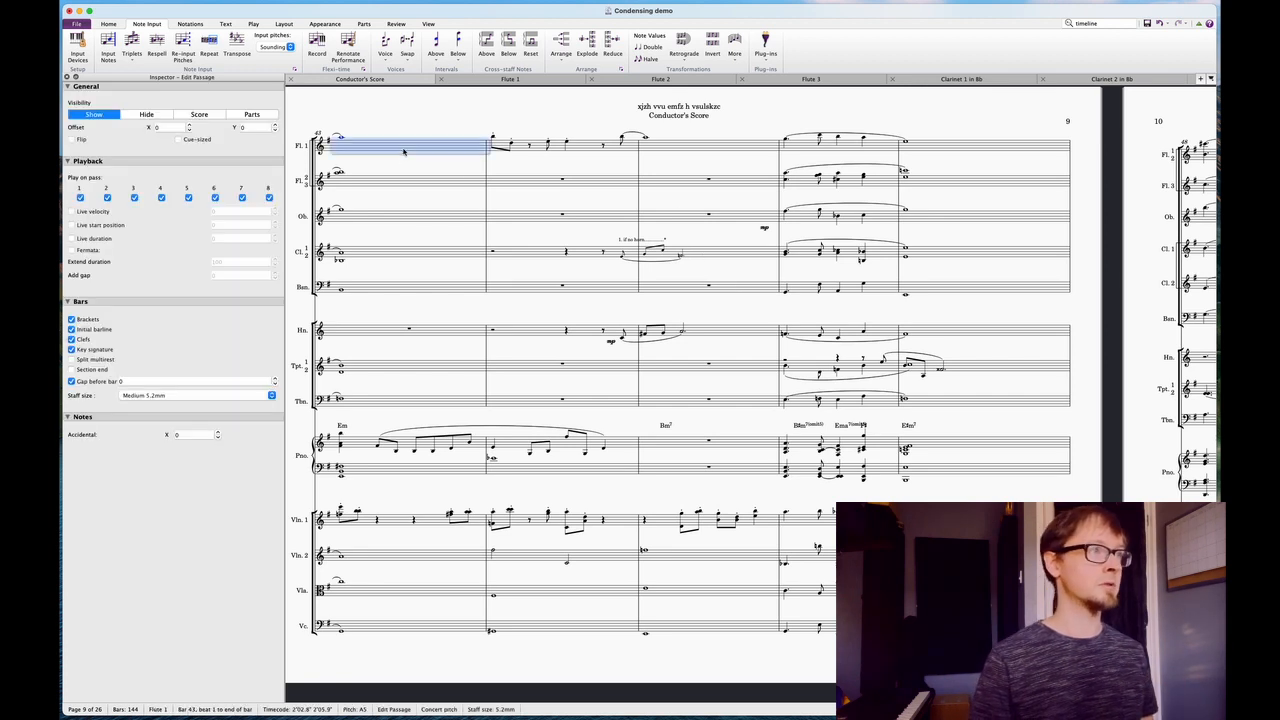
{"action": "left_click", "coordinate": [281, 24]}
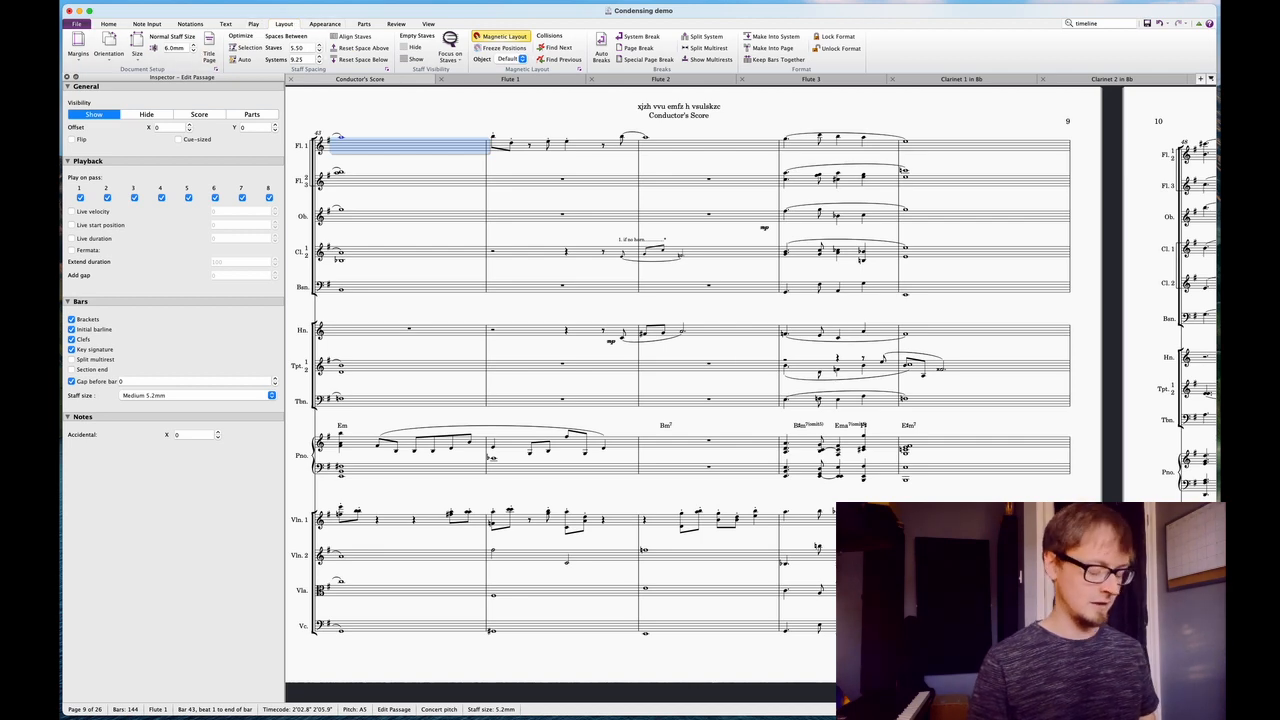
{"action": "key", "text": "super+a"}
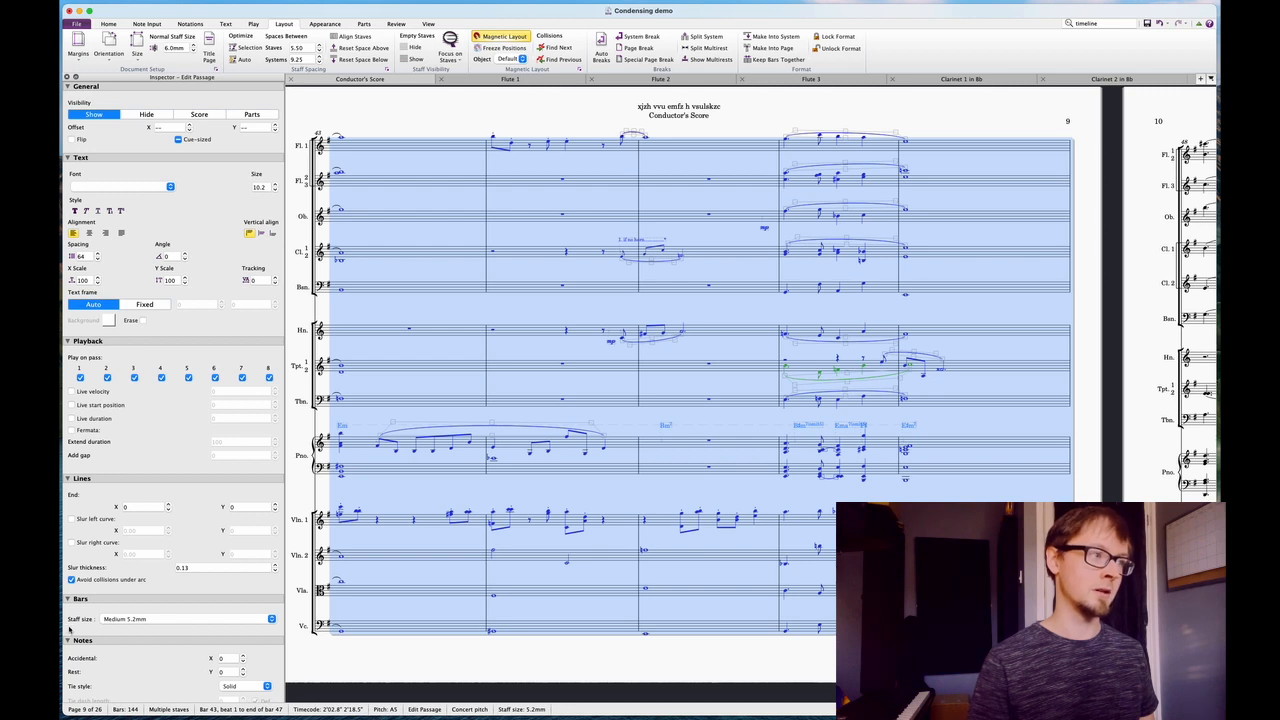
{"action": "left_click", "coordinate": [143, 621]}
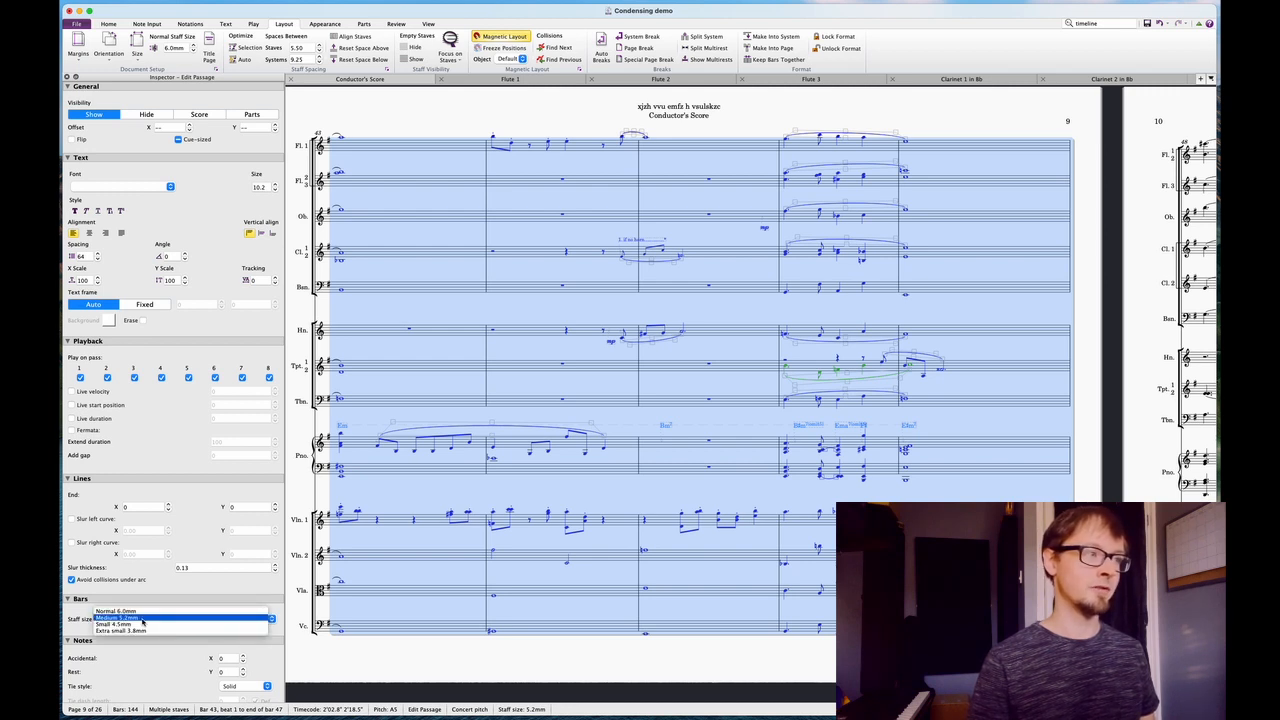
{"action": "left_click", "coordinate": [141, 619]}
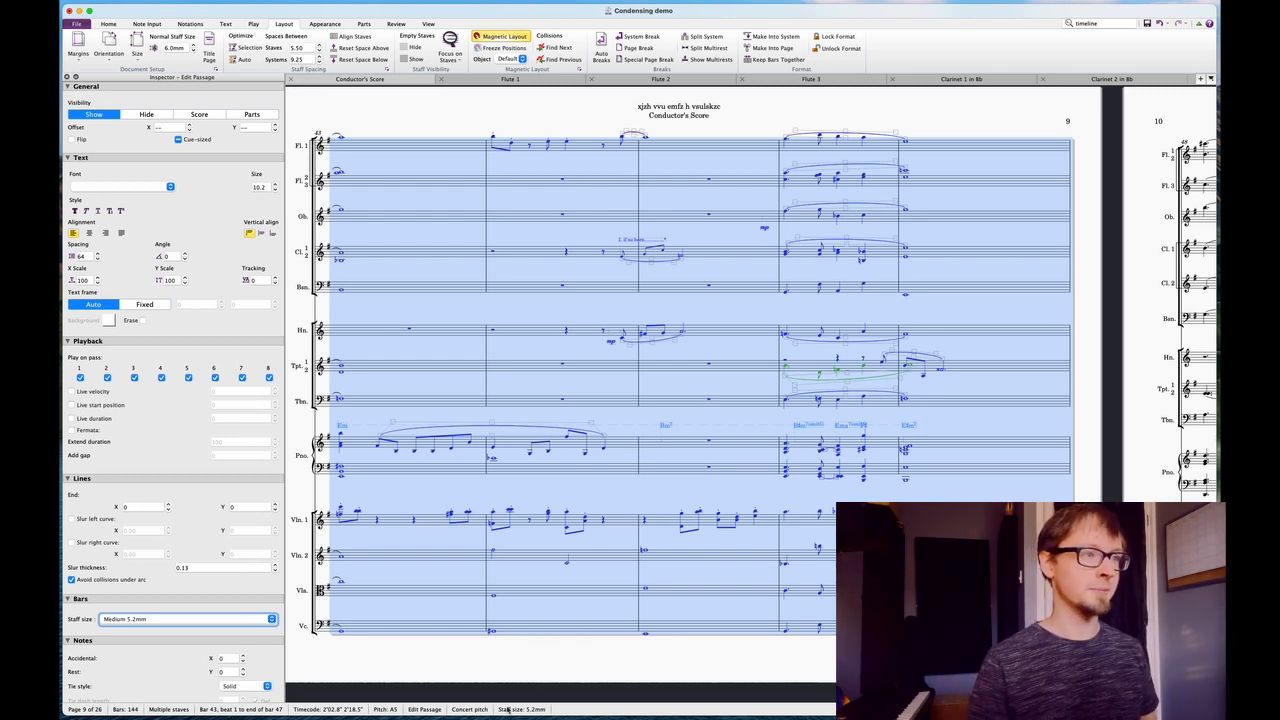
{"action": "left_click", "coordinate": [503, 669]}
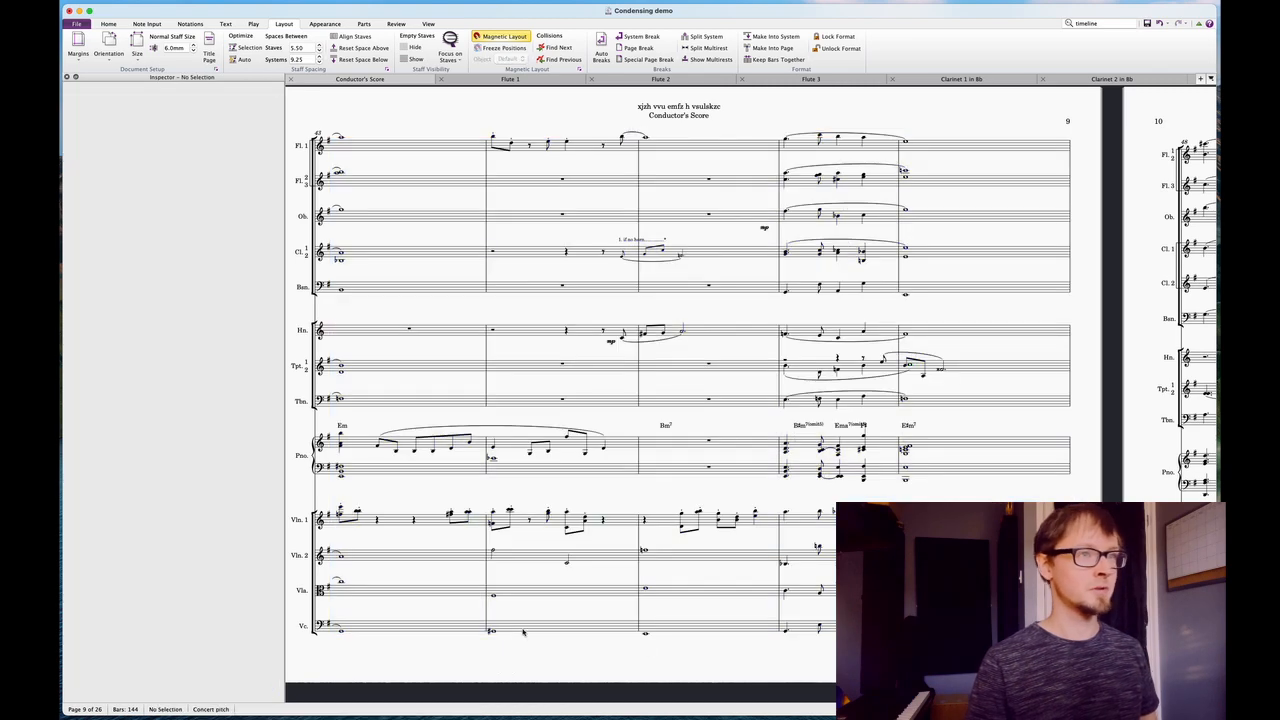
{"action": "scroll", "coordinate": [542, 631], "scroll_direction": "right", "scroll_amount": 1}
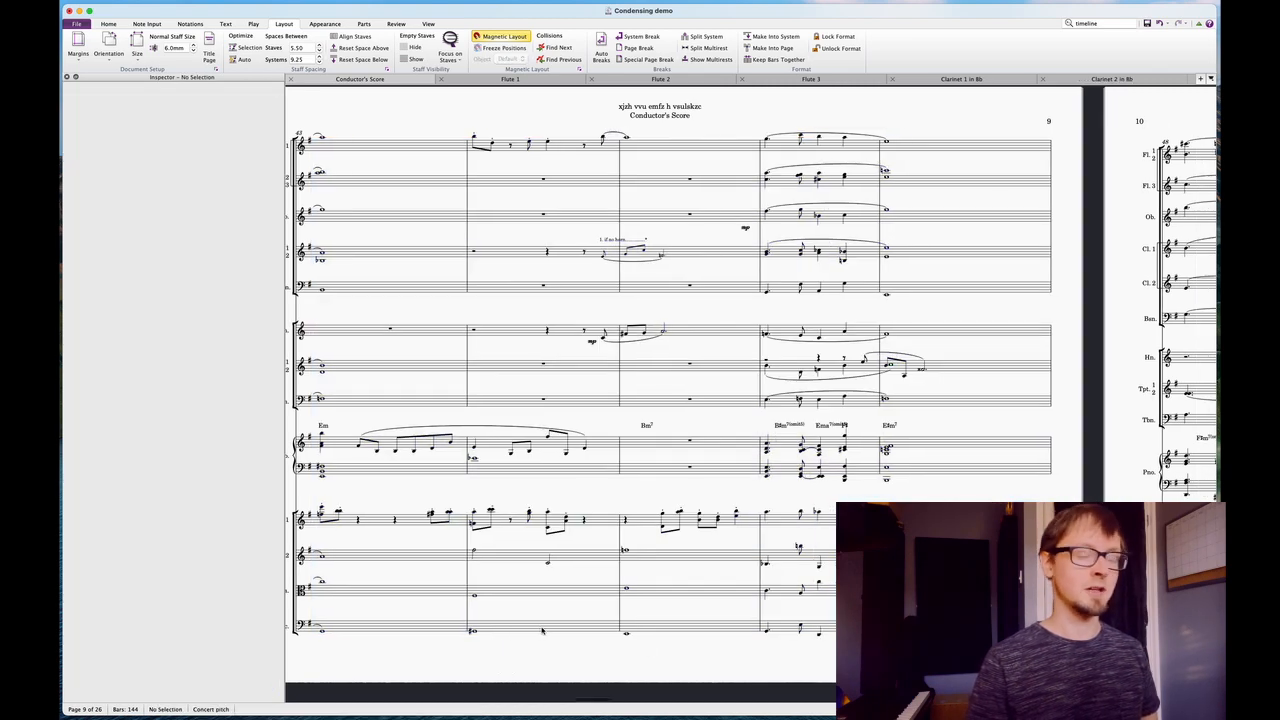
{"action": "scroll", "coordinate": [542, 631], "scroll_direction": "left", "scroll_amount": 1}
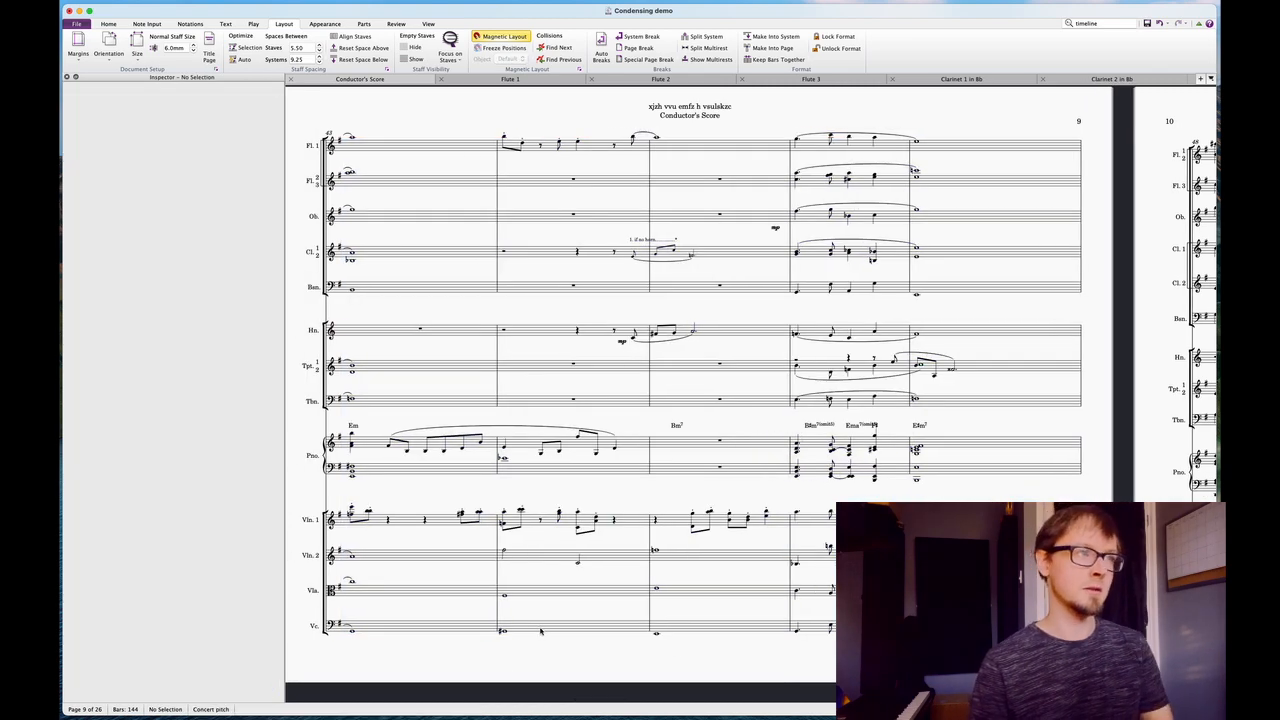
{"action": "scroll", "coordinate": [542, 631], "scroll_direction": "right", "scroll_amount": 1}
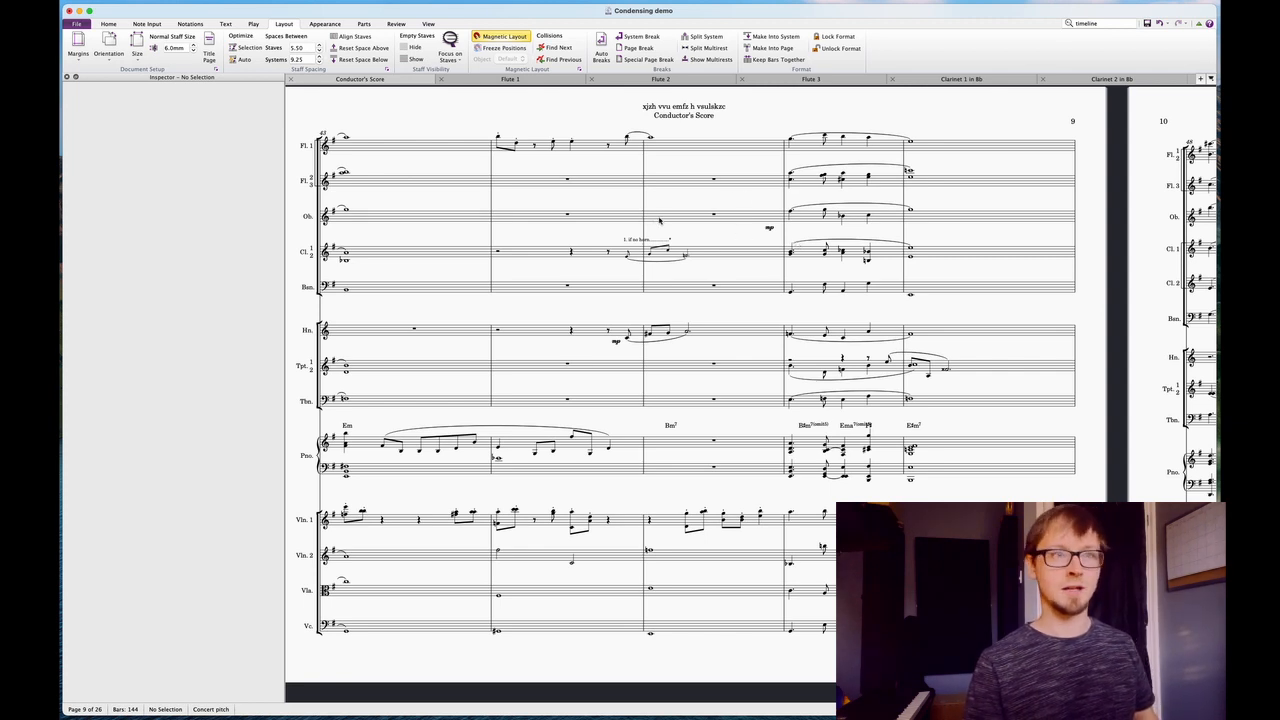
{"action": "scroll", "coordinate": [669, 220], "scroll_direction": "right", "scroll_amount": 1}
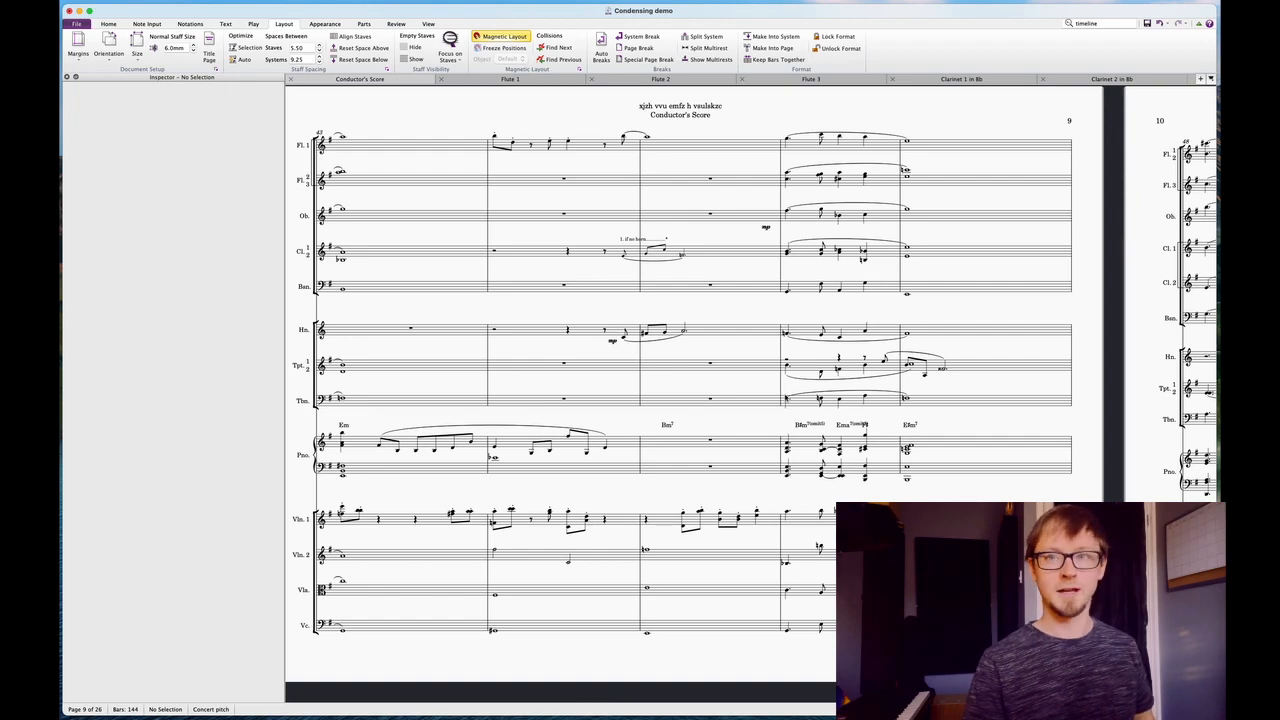
{"action": "scroll", "coordinate": [850, 310], "scroll_direction": "right", "scroll_amount": 2}
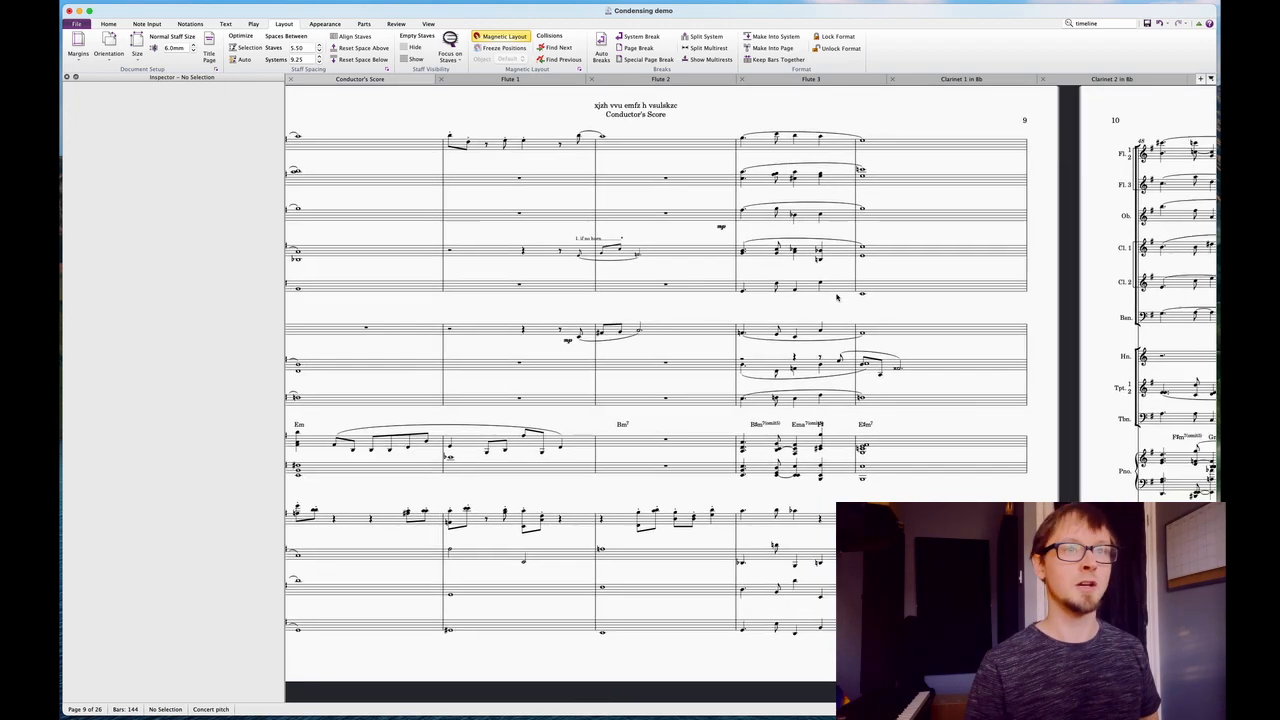
{"action": "scroll", "coordinate": [845, 303], "scroll_direction": "left", "scroll_amount": 3}
{"action": "scroll", "coordinate": [838, 296], "scroll_direction": "right", "scroll_amount": 2}
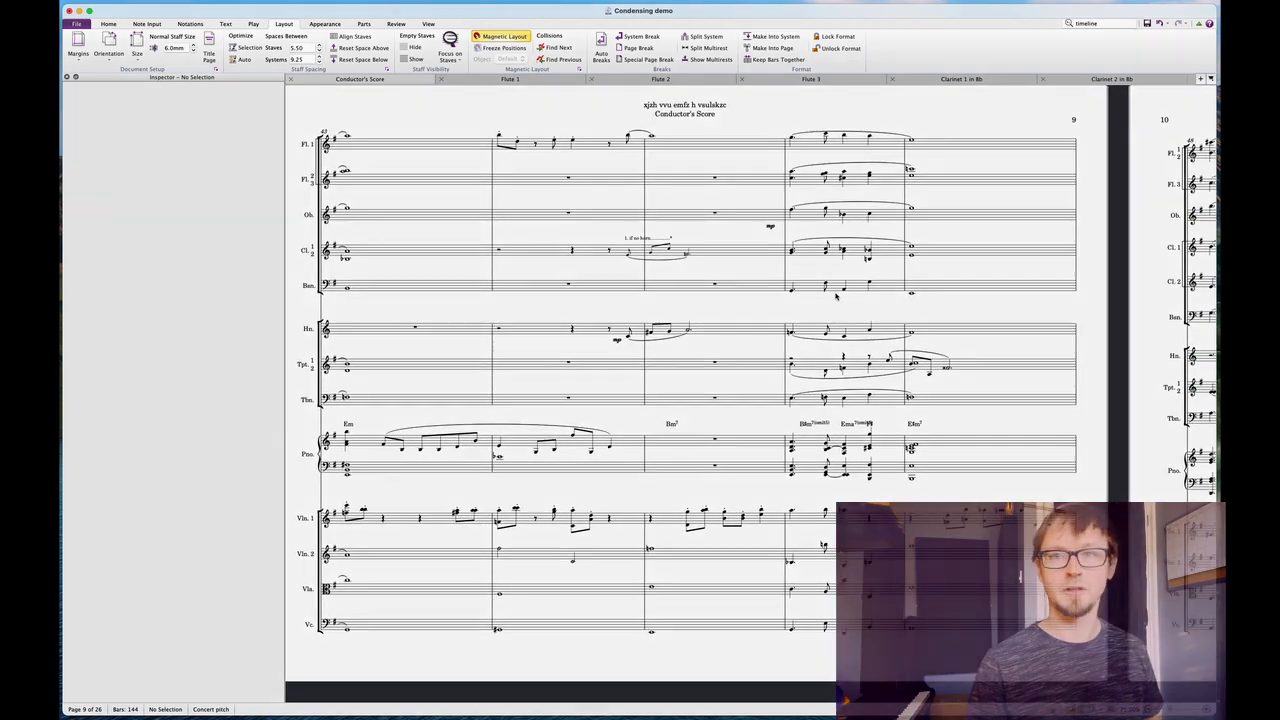